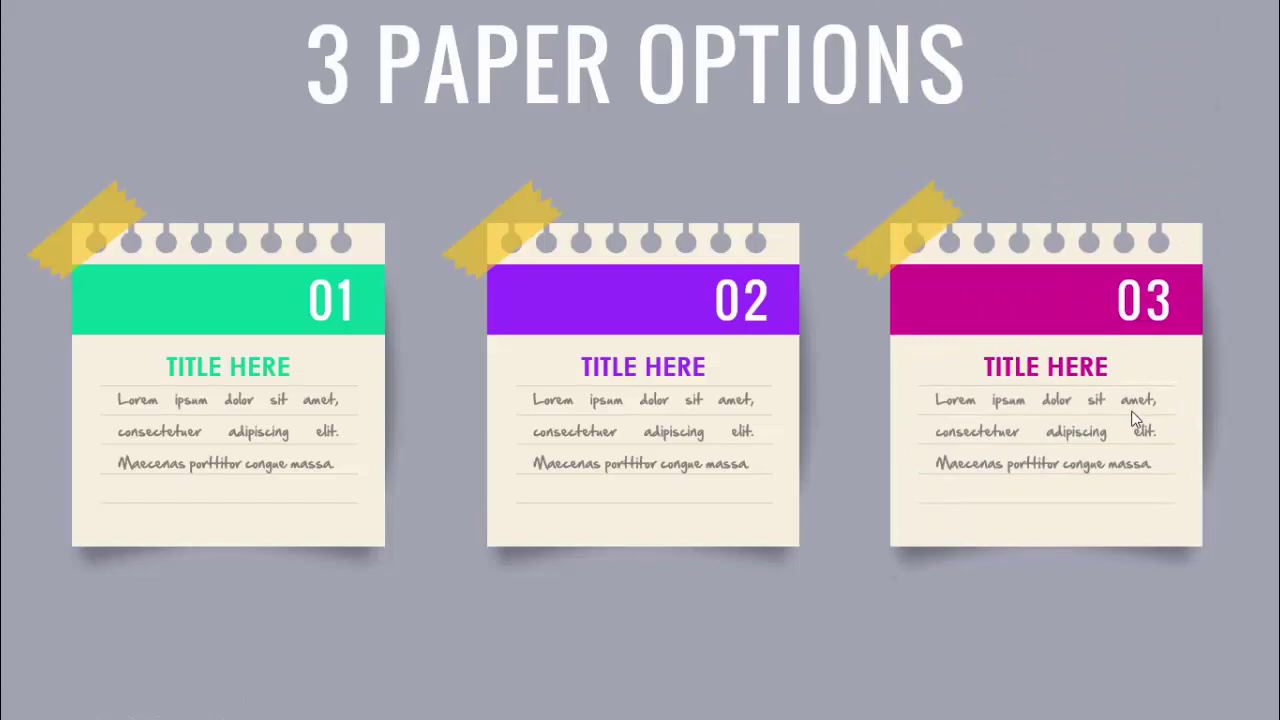
Advance the slide show preview through the six-card and tilted-card slides
click(1136, 420)
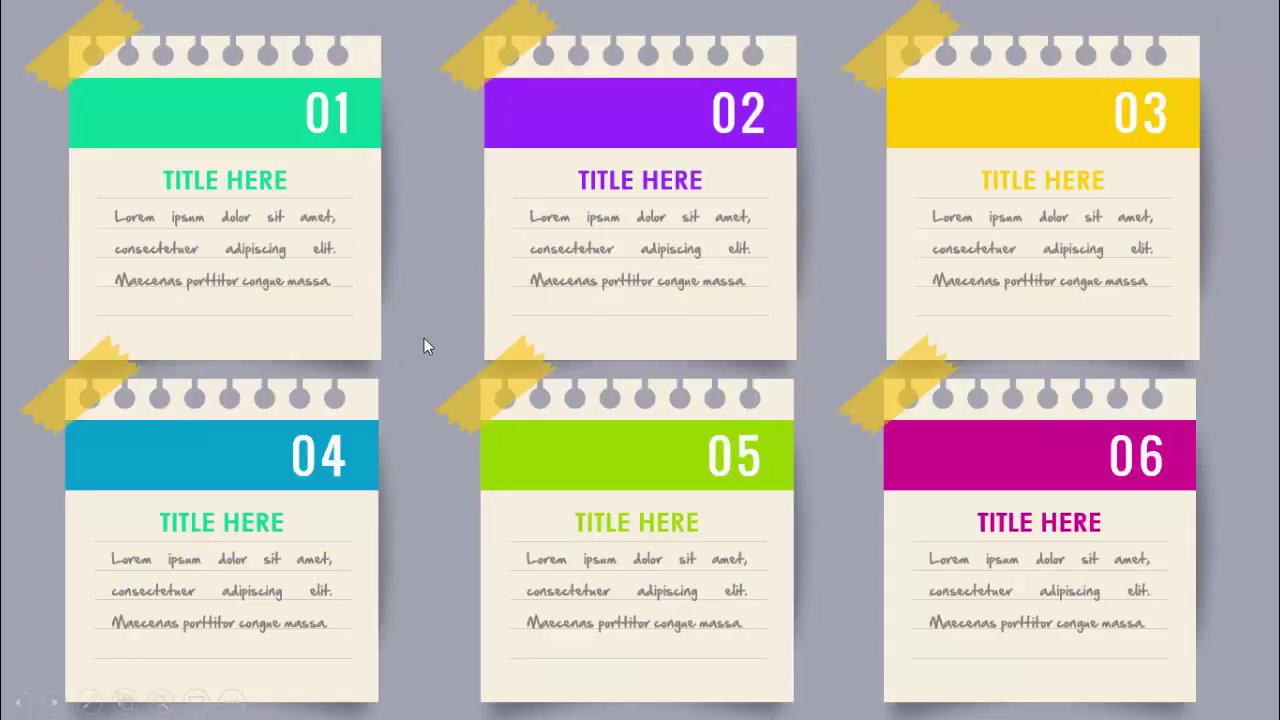
click(829, 420)
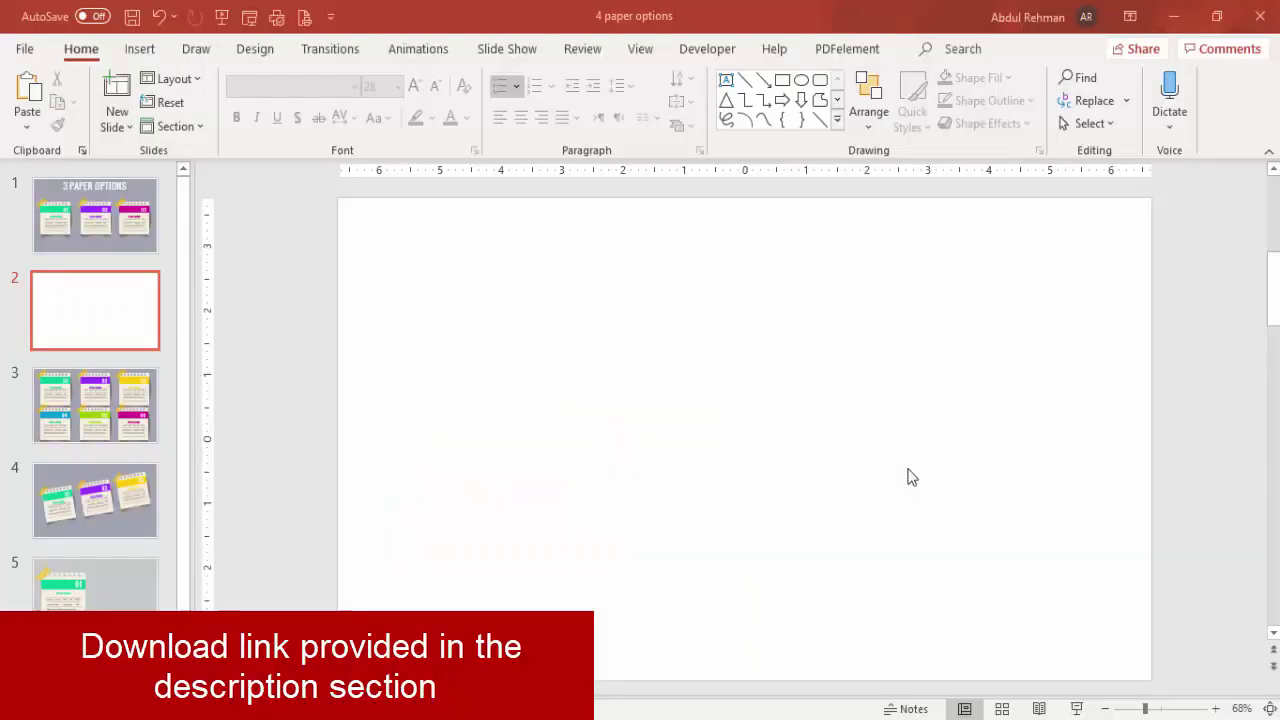
Give the blank slide a solid grey background
right_click(751, 338)
click(836, 532)
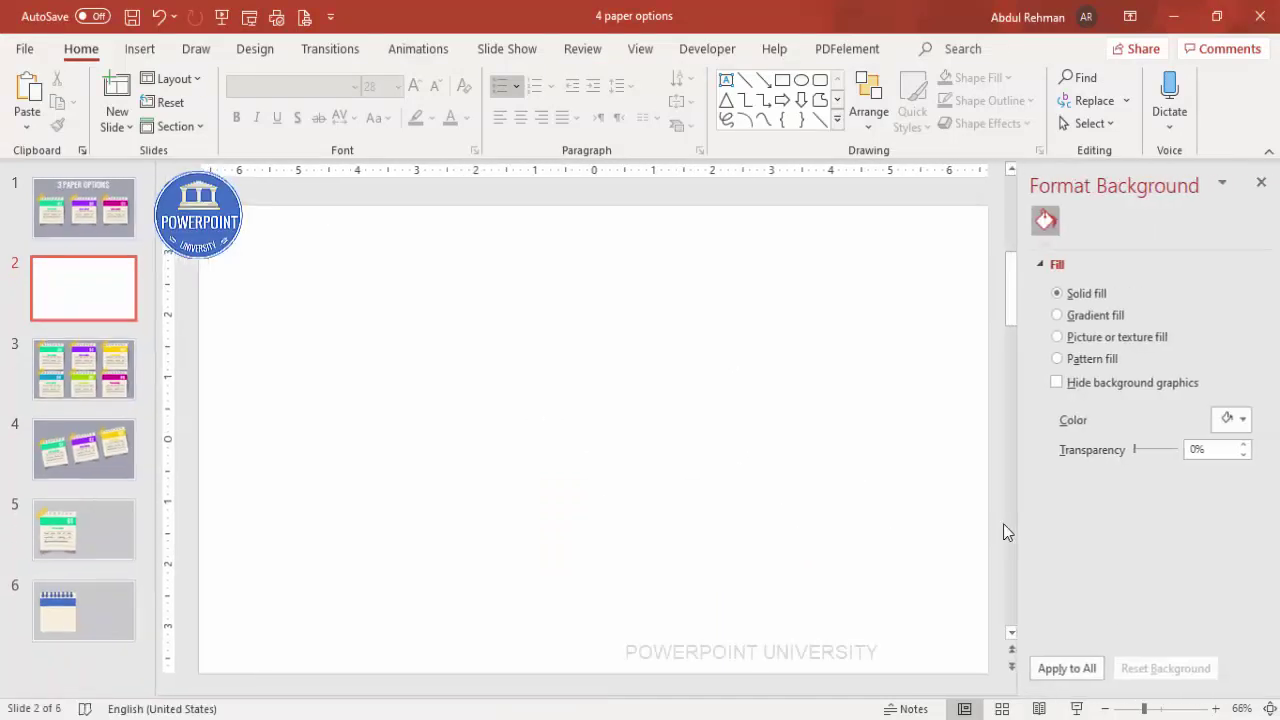
click(1238, 419)
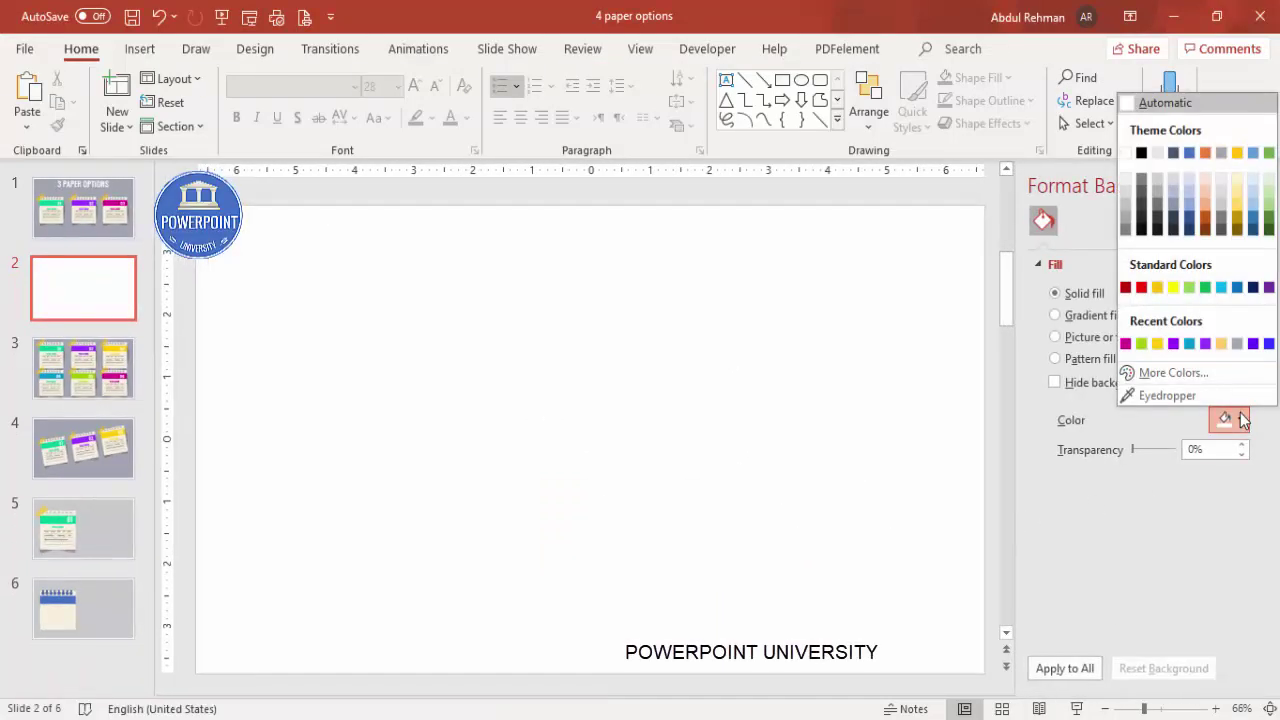
click(1237, 344)
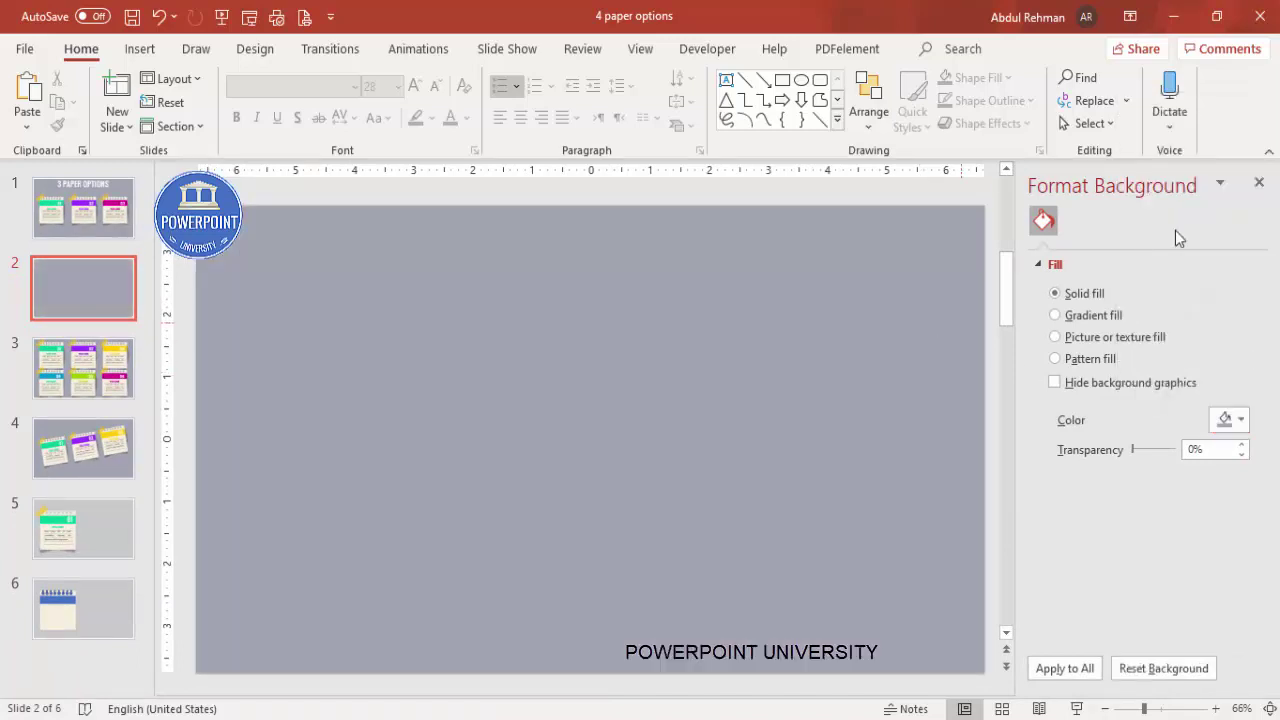
click(1259, 183)
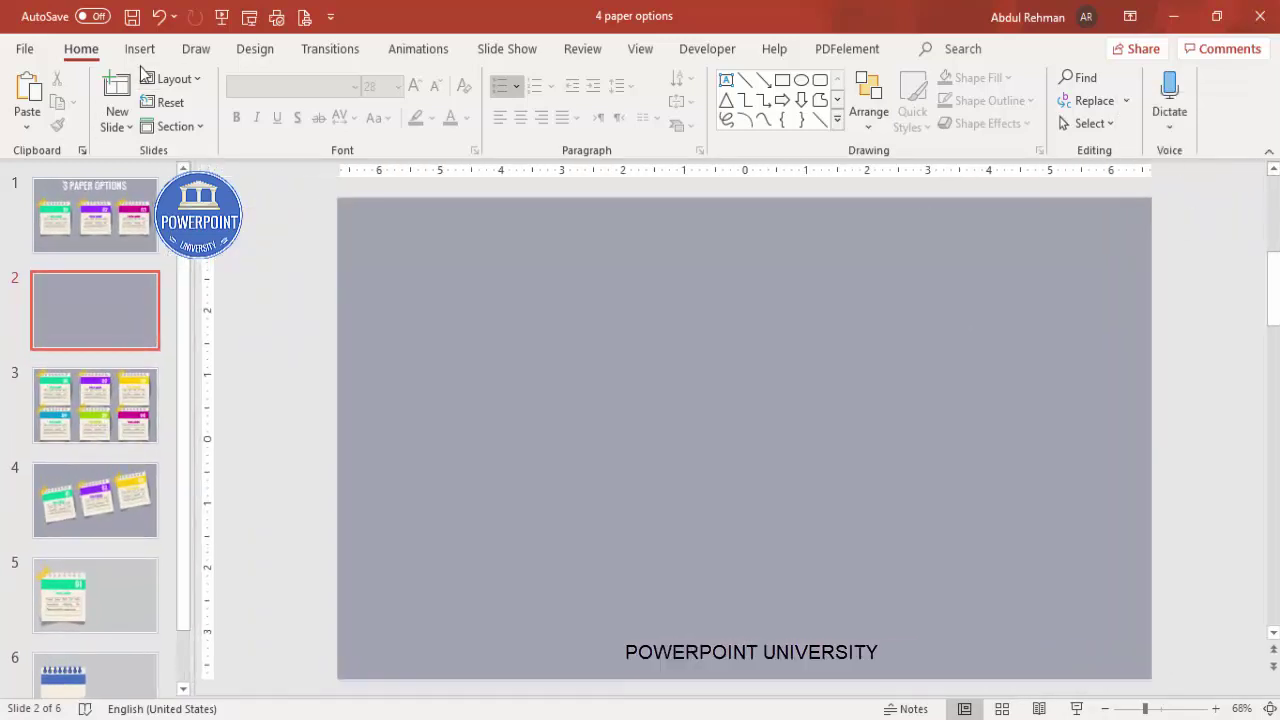
Draw a rectangle card on the left with no outline and a light grey-white fill
click(143, 60)
click(291, 131)
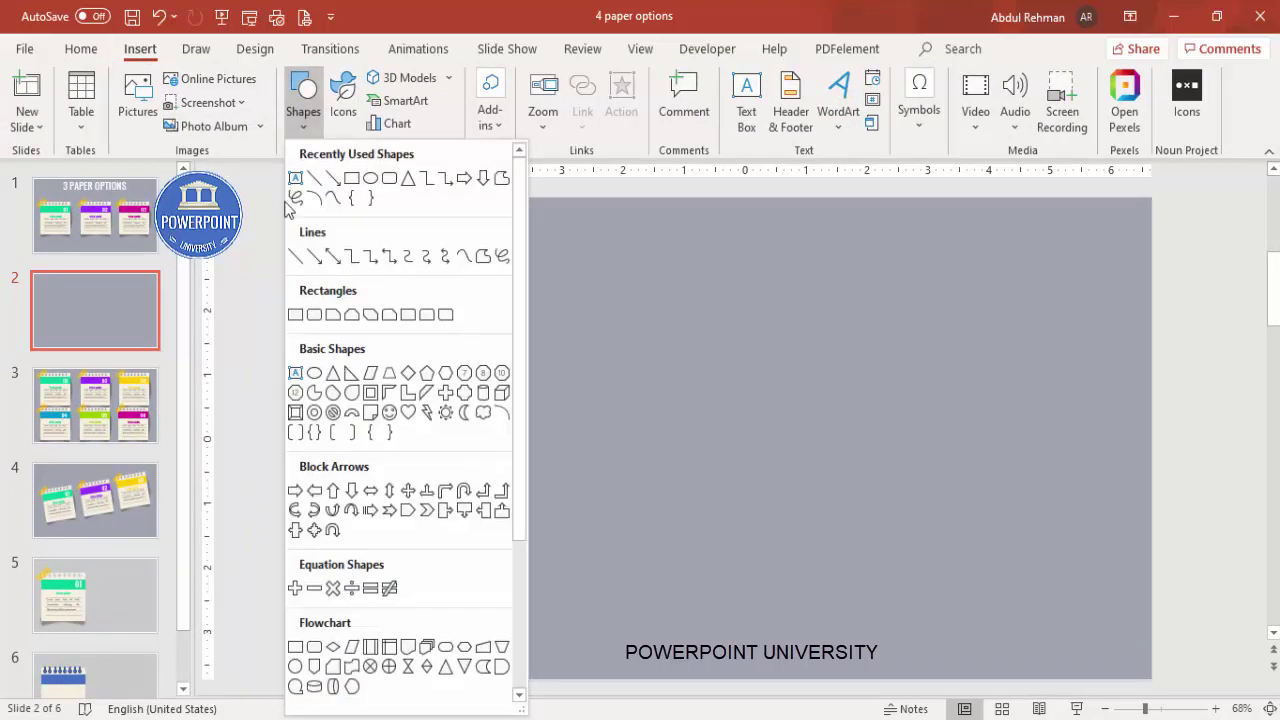
click(296, 318)
mouse_move(428, 320)
mouse_down()
mouse_move(621, 503)
mouse_move(569, 454)
mouse_up()
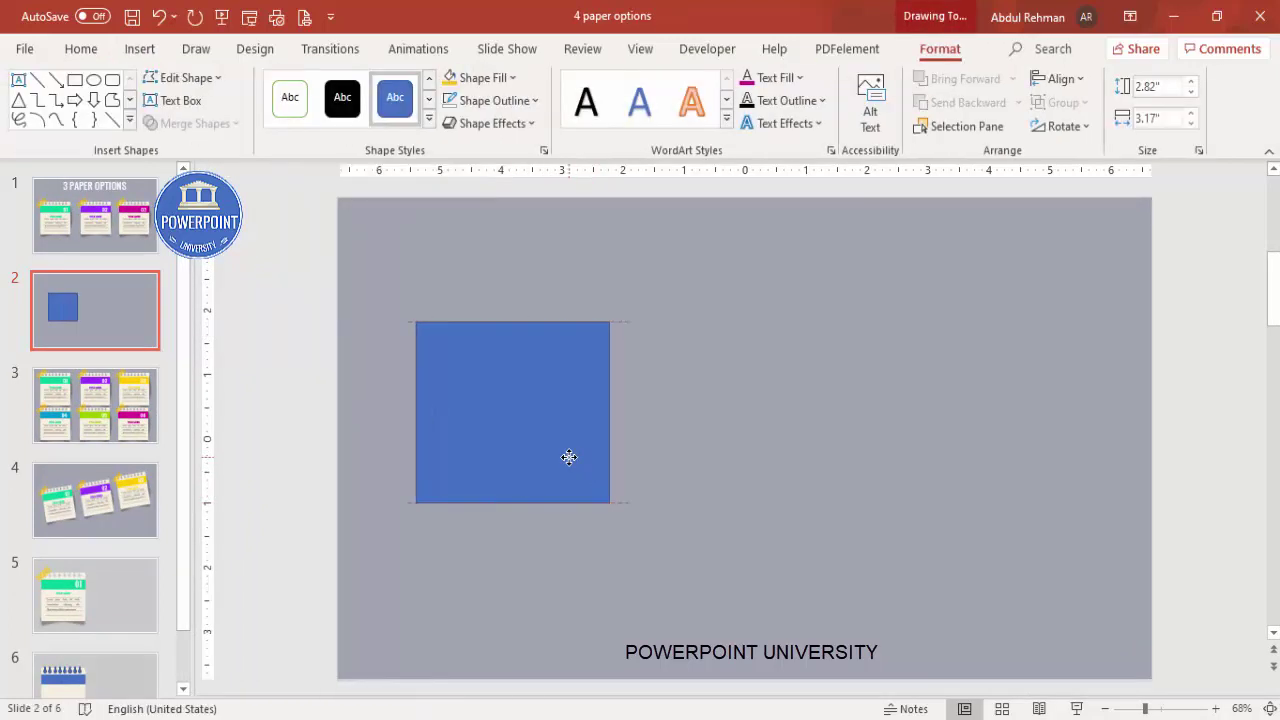
click(482, 104)
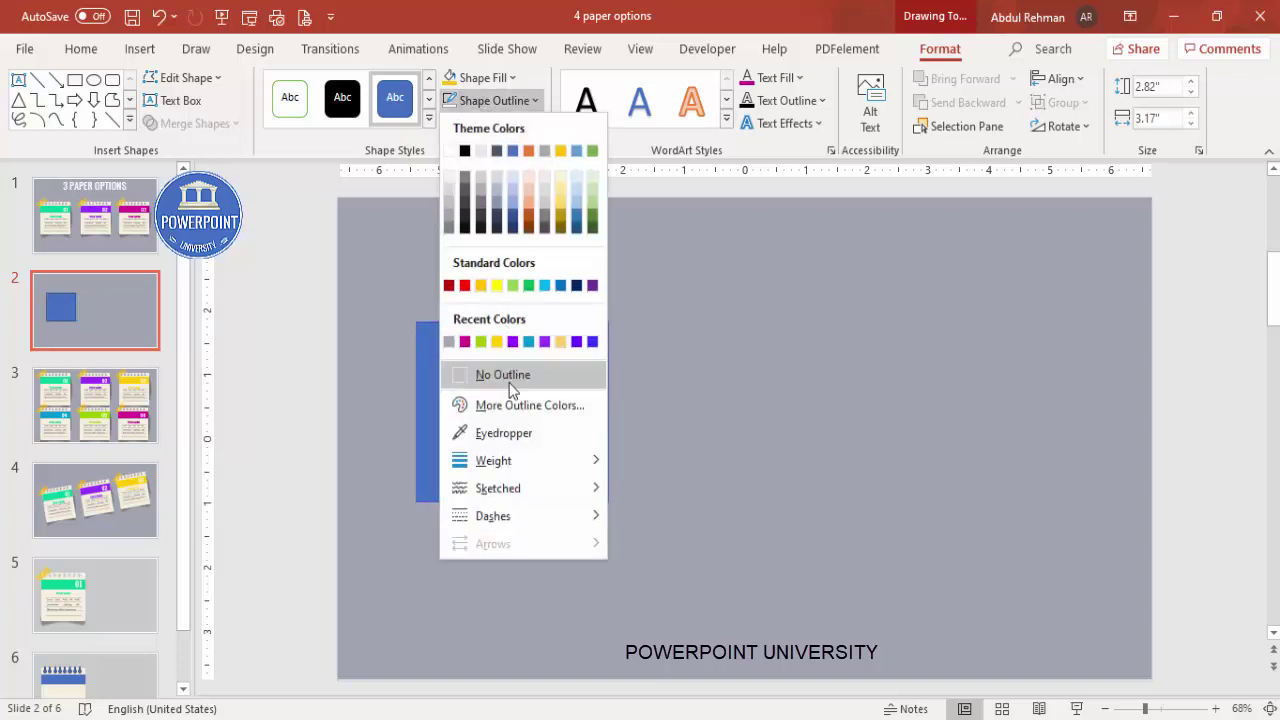
click(505, 380)
click(499, 80)
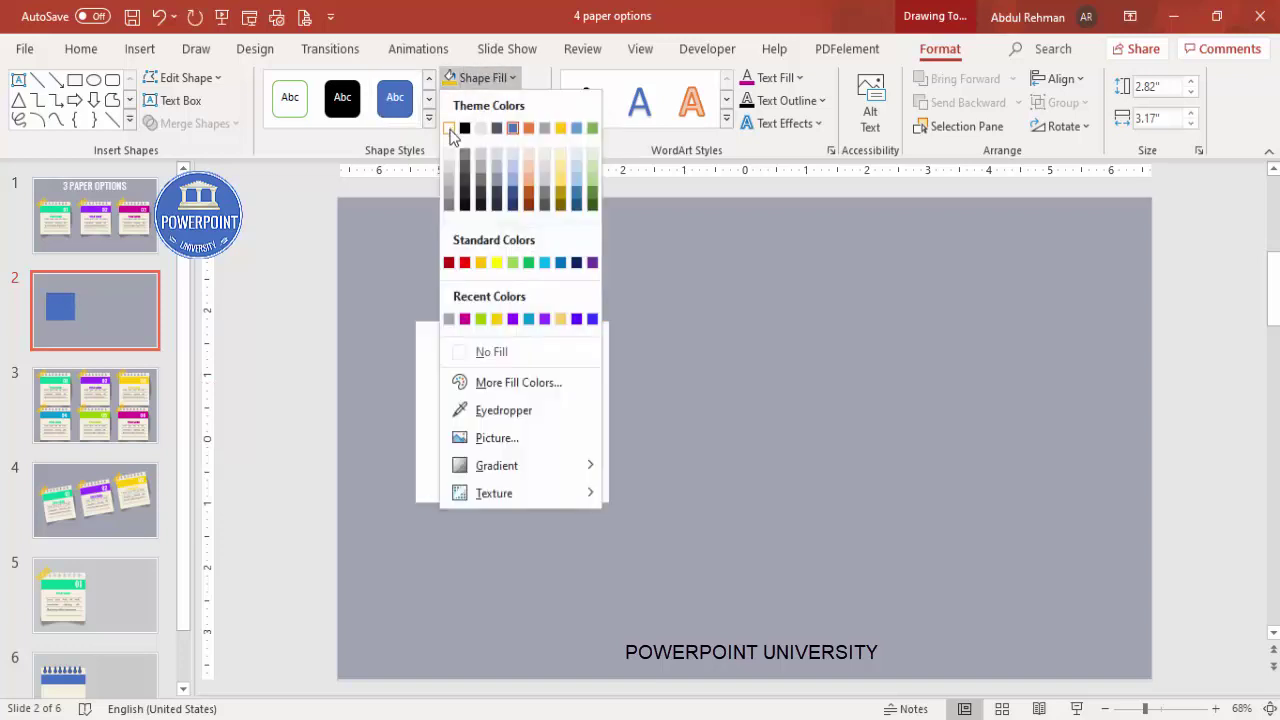
click(449, 154)
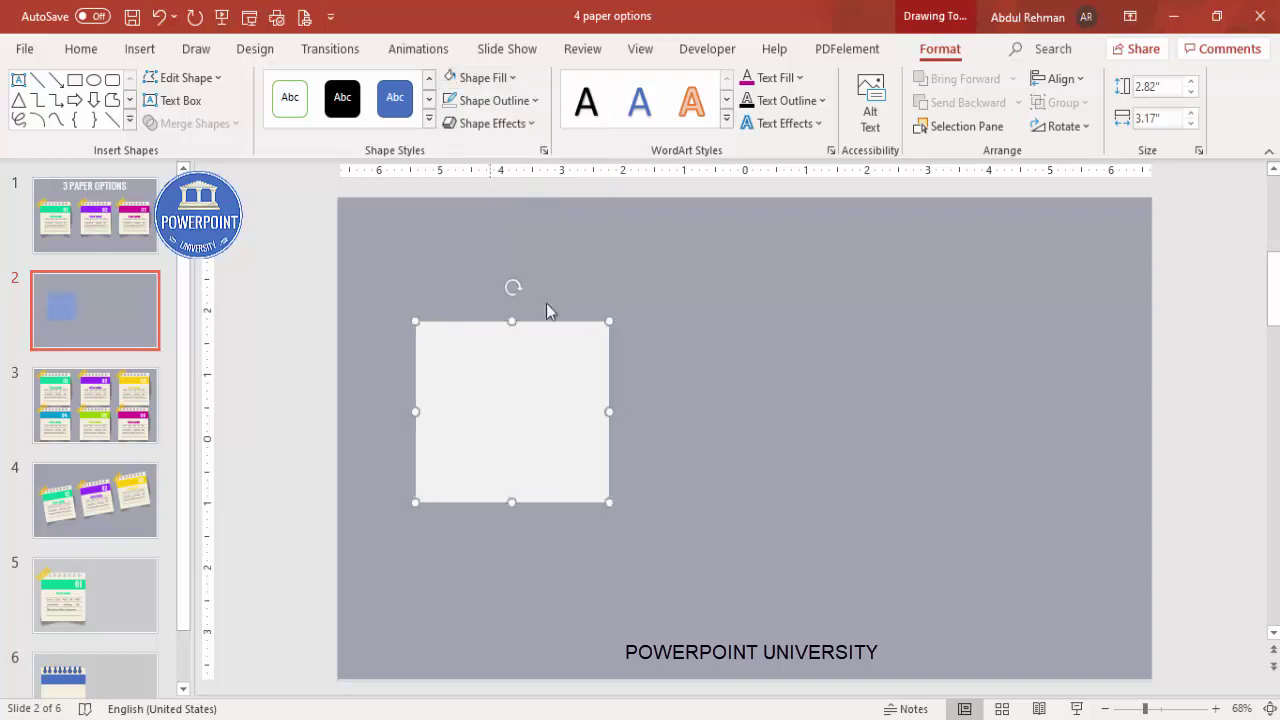
click(669, 444)
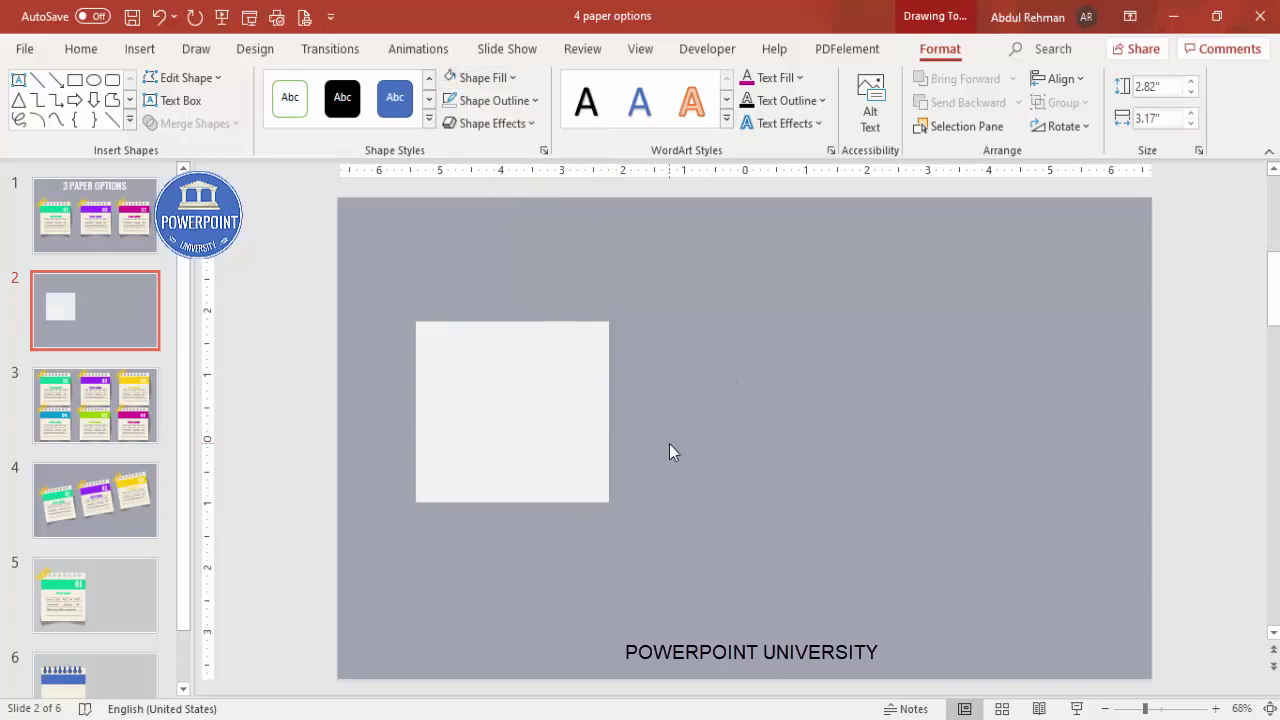
click(139, 49)
Draw a 3.17 x 0.63 in rectangle strip across the card's top, with purple fill and no outline
click(304, 127)
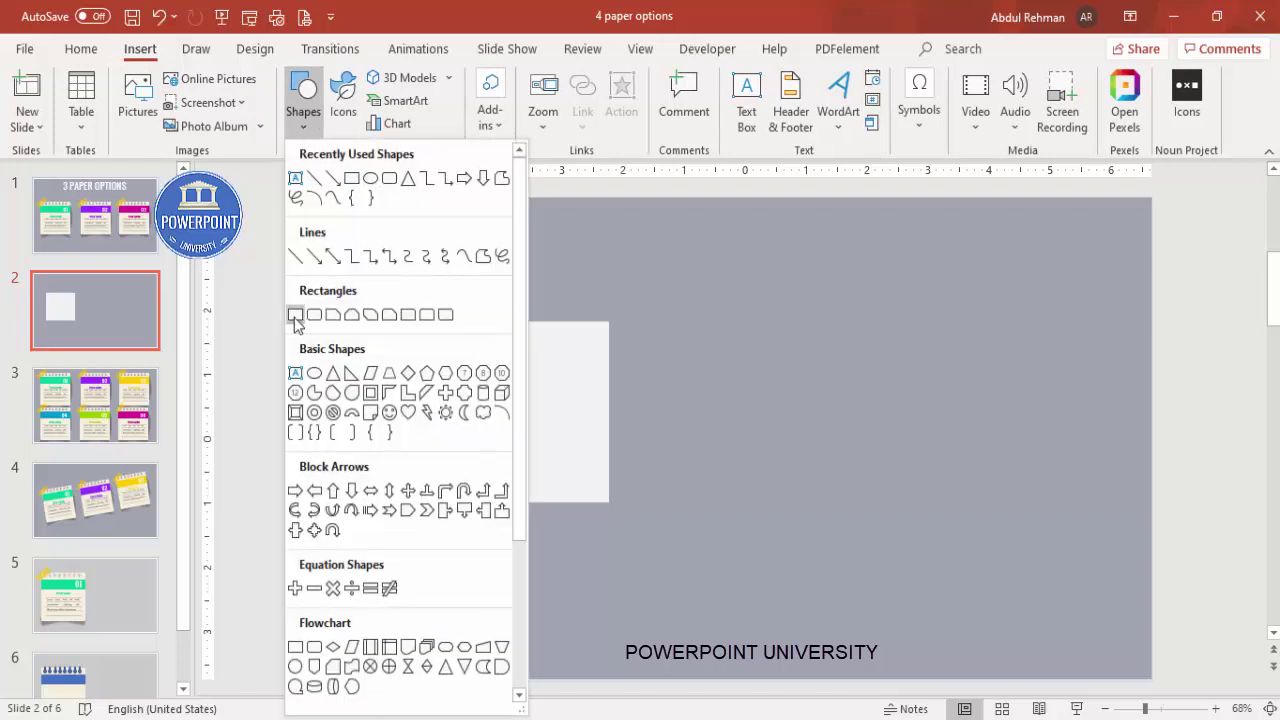
click(295, 315)
drag(413, 355, 607, 396)
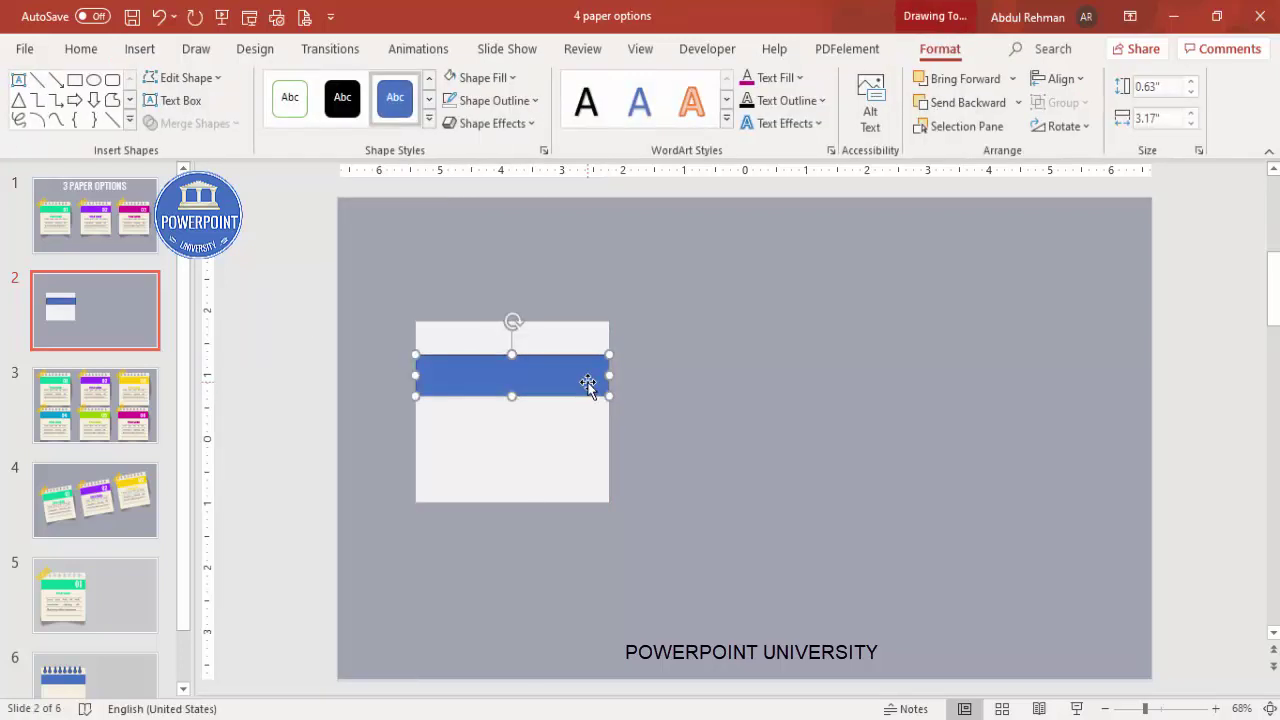
click(512, 101)
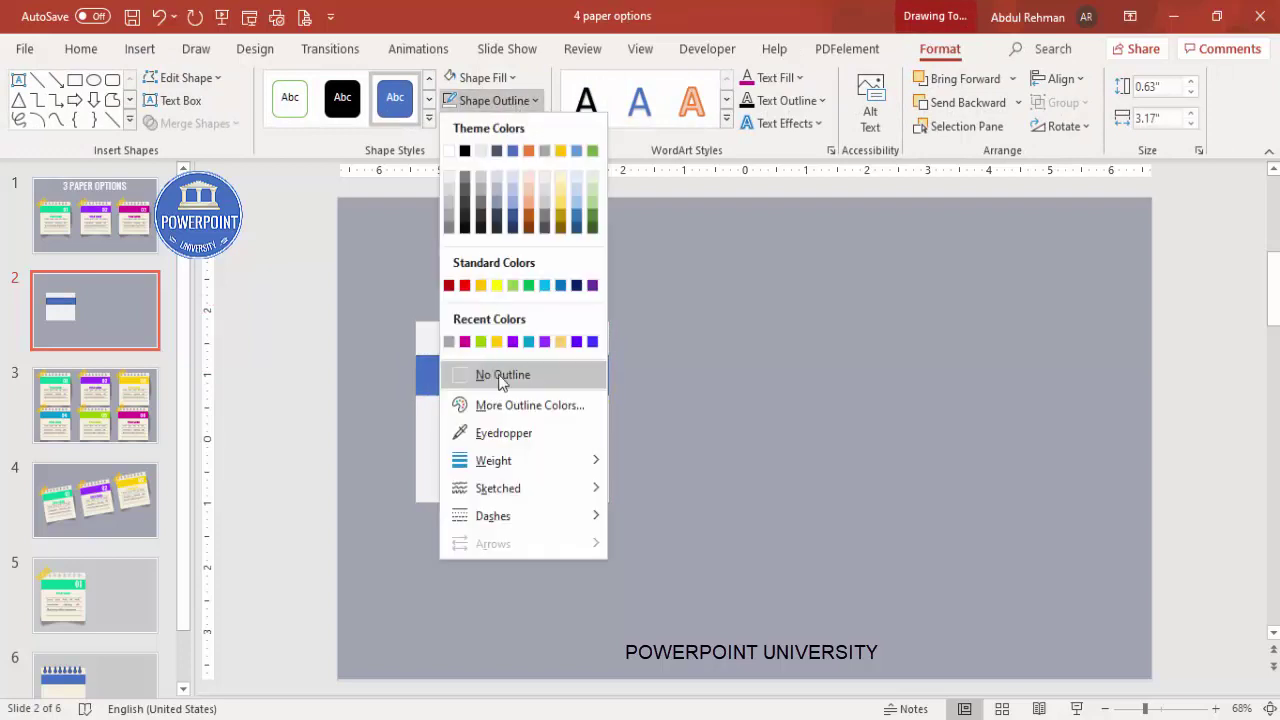
click(497, 374)
click(495, 80)
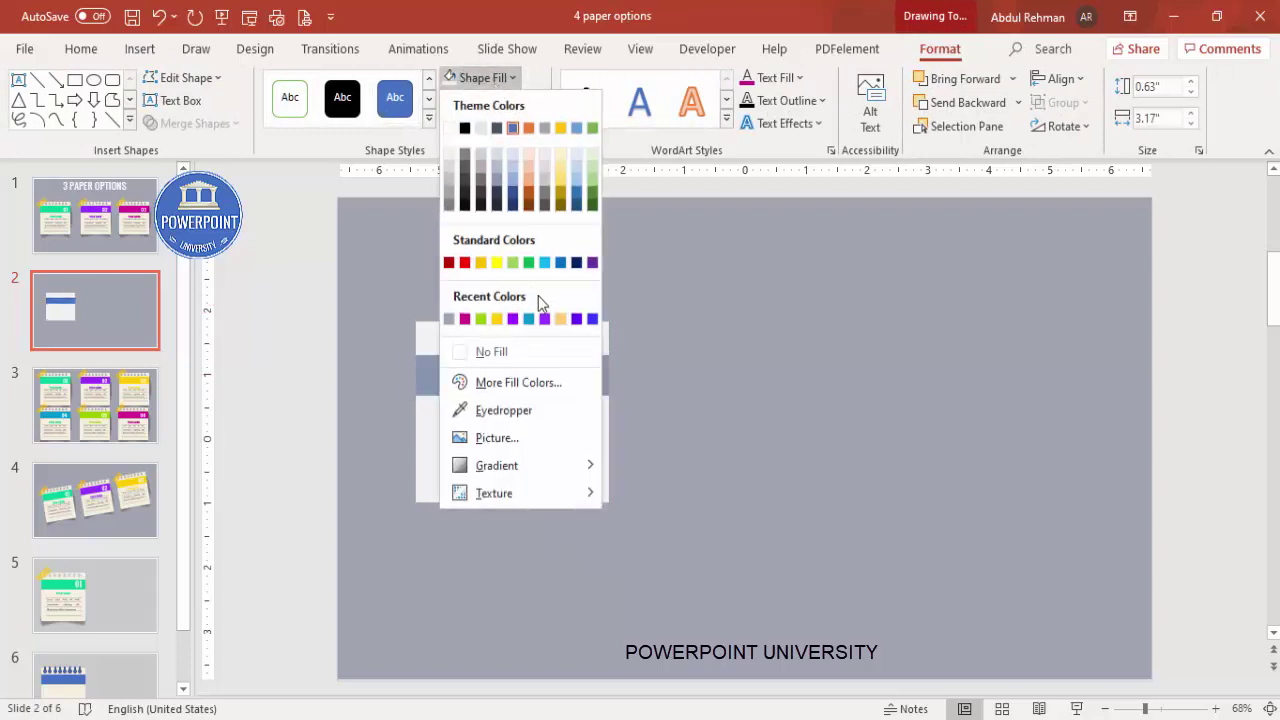
click(545, 318)
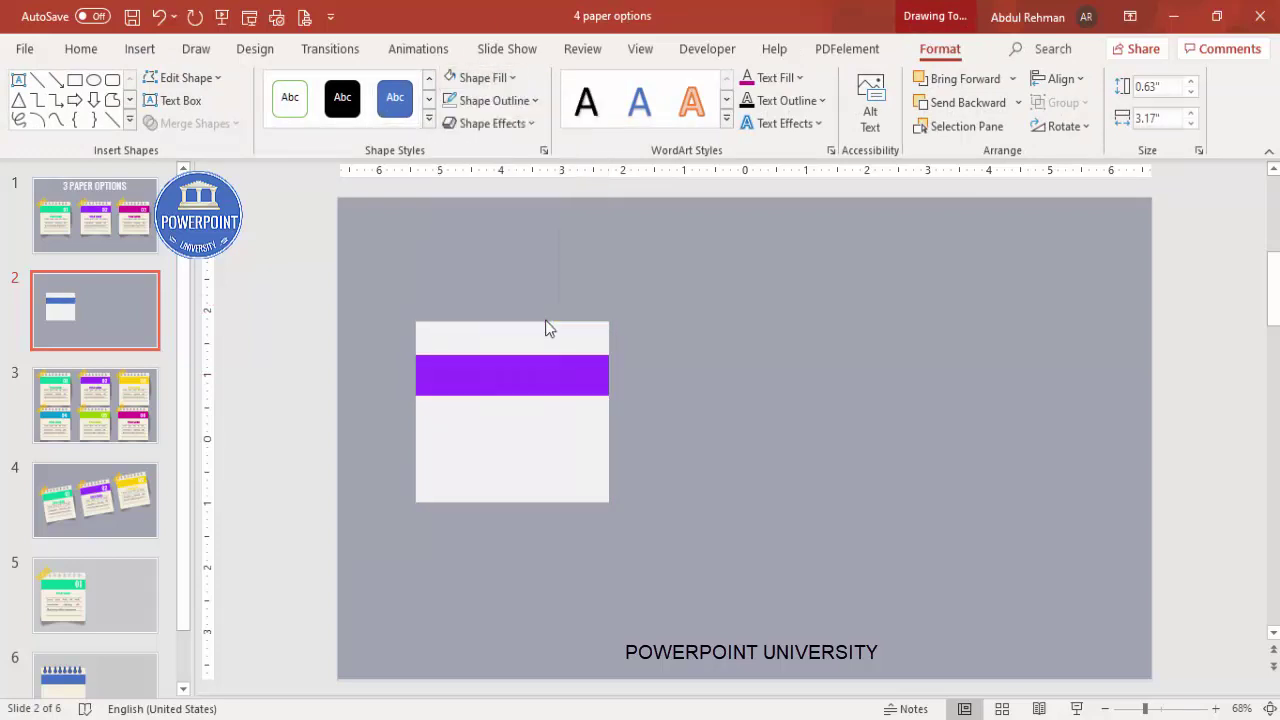
click(695, 358)
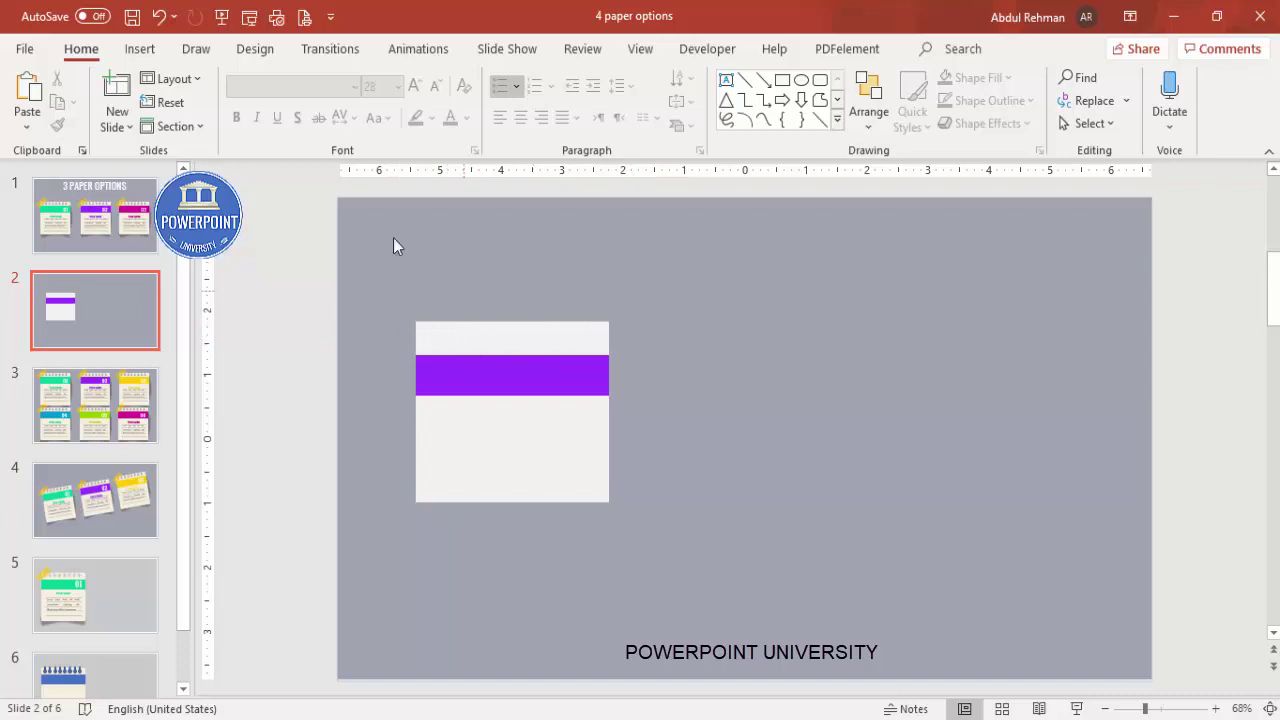
Draw a small circle right of the card and a thin upright rounded bar above it
click(139, 48)
click(303, 100)
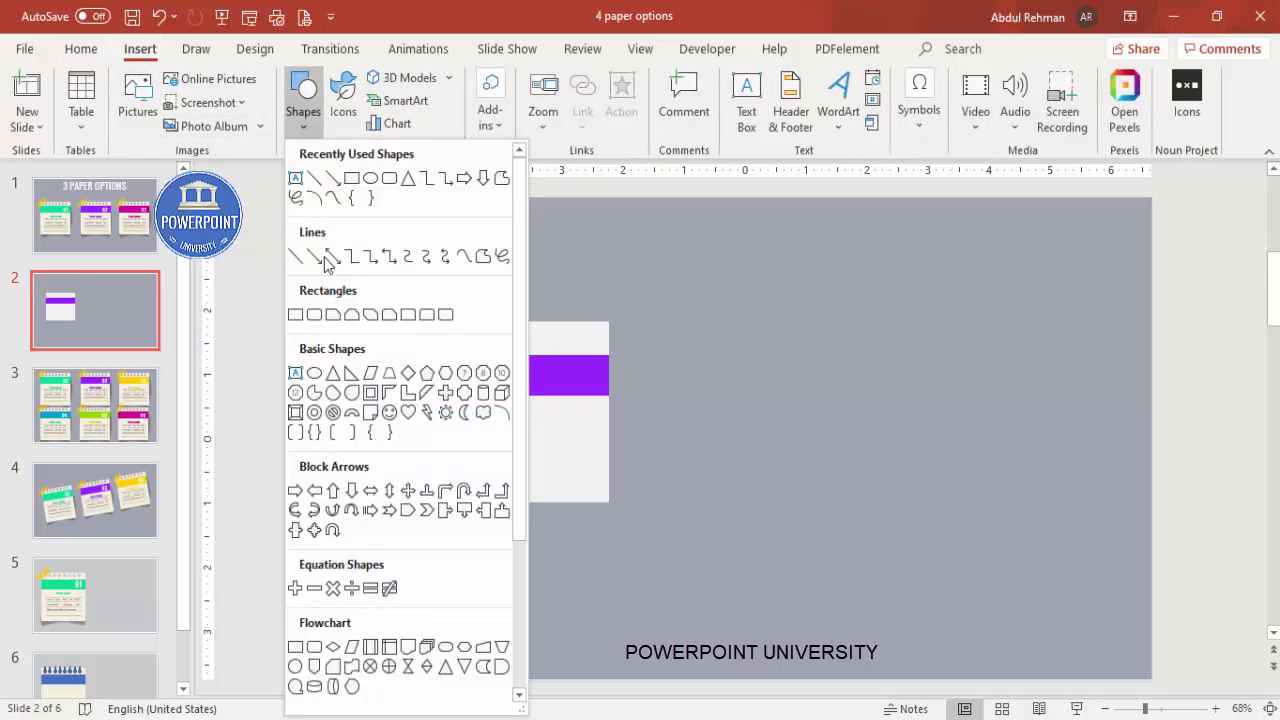
click(313, 372)
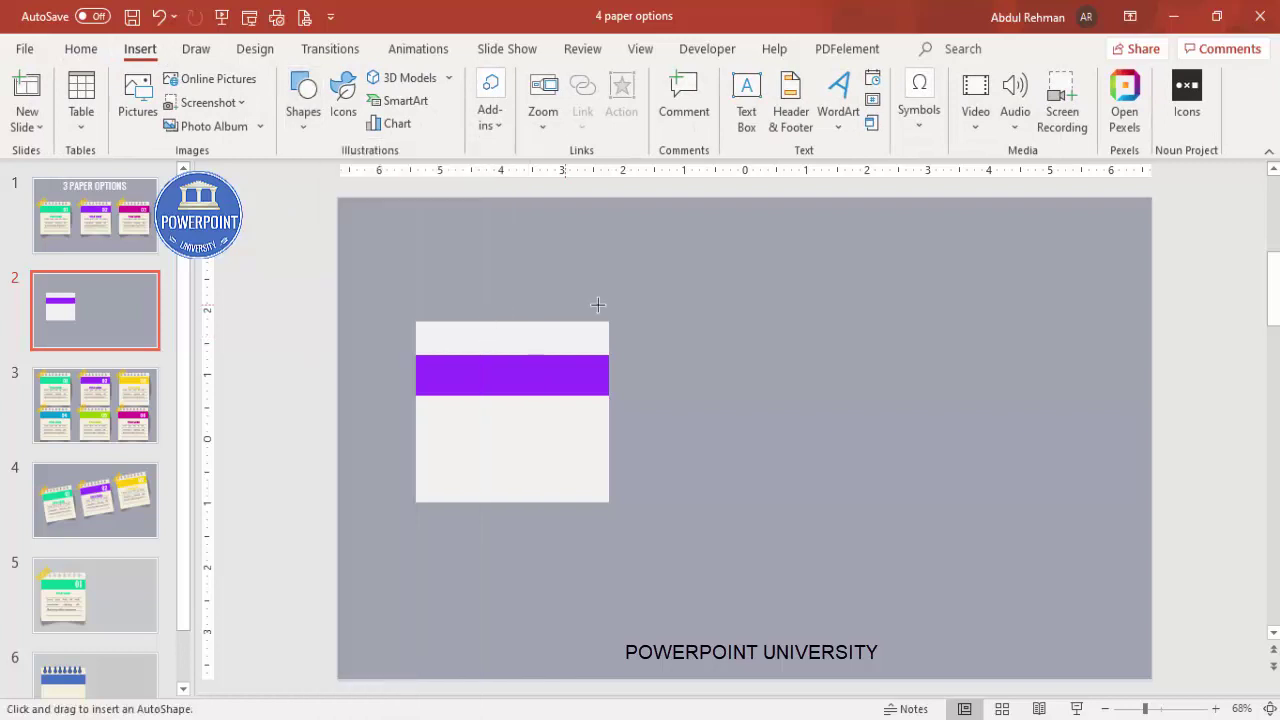
drag(665, 315, 691, 340)
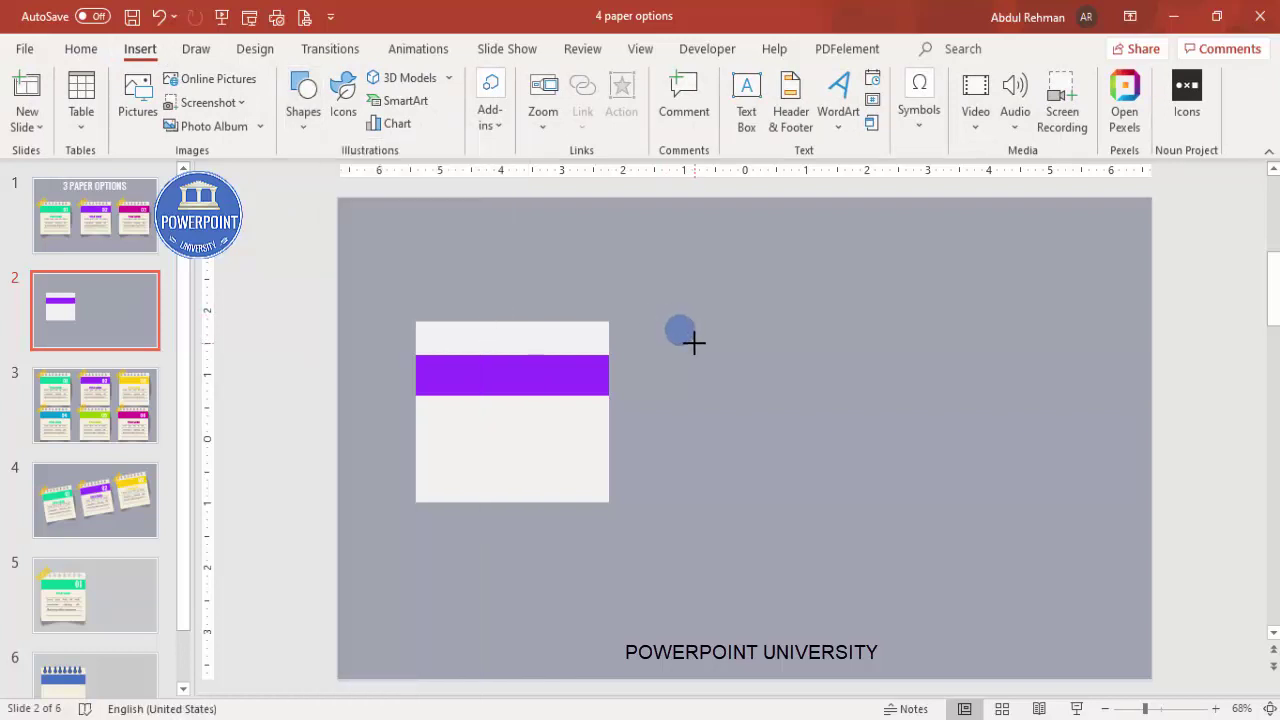
click(1172, 709)
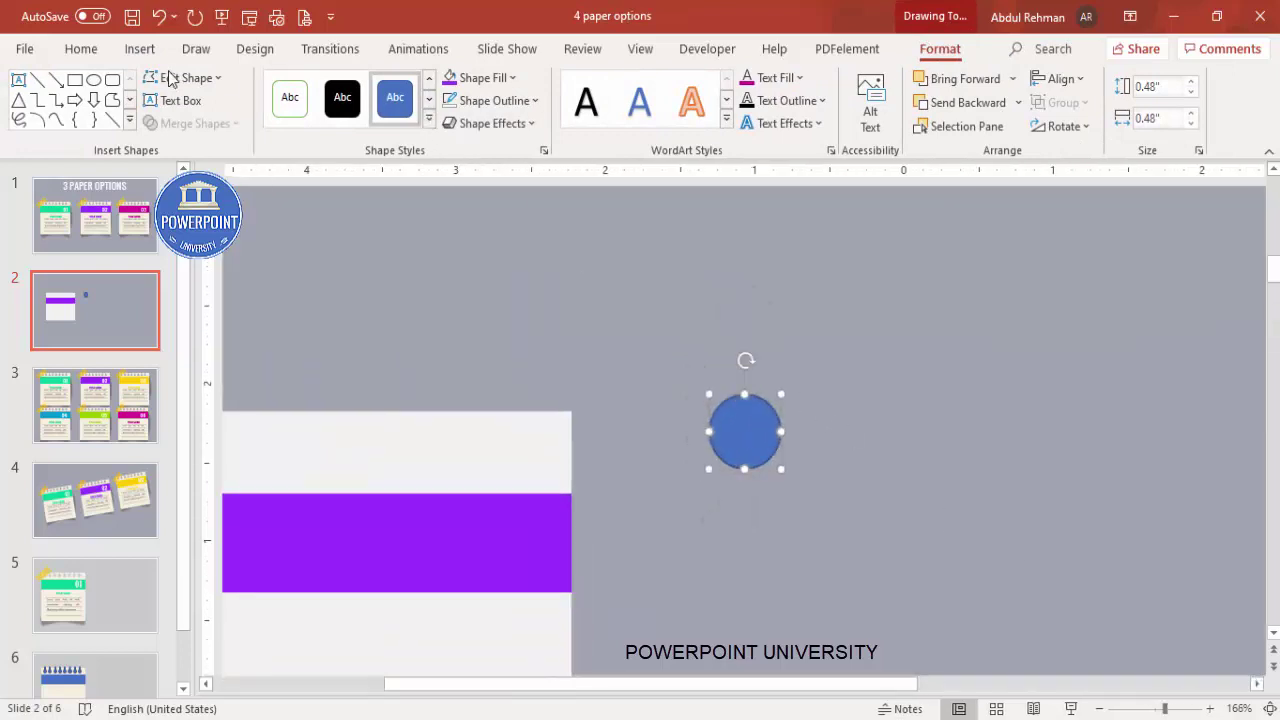
click(140, 50)
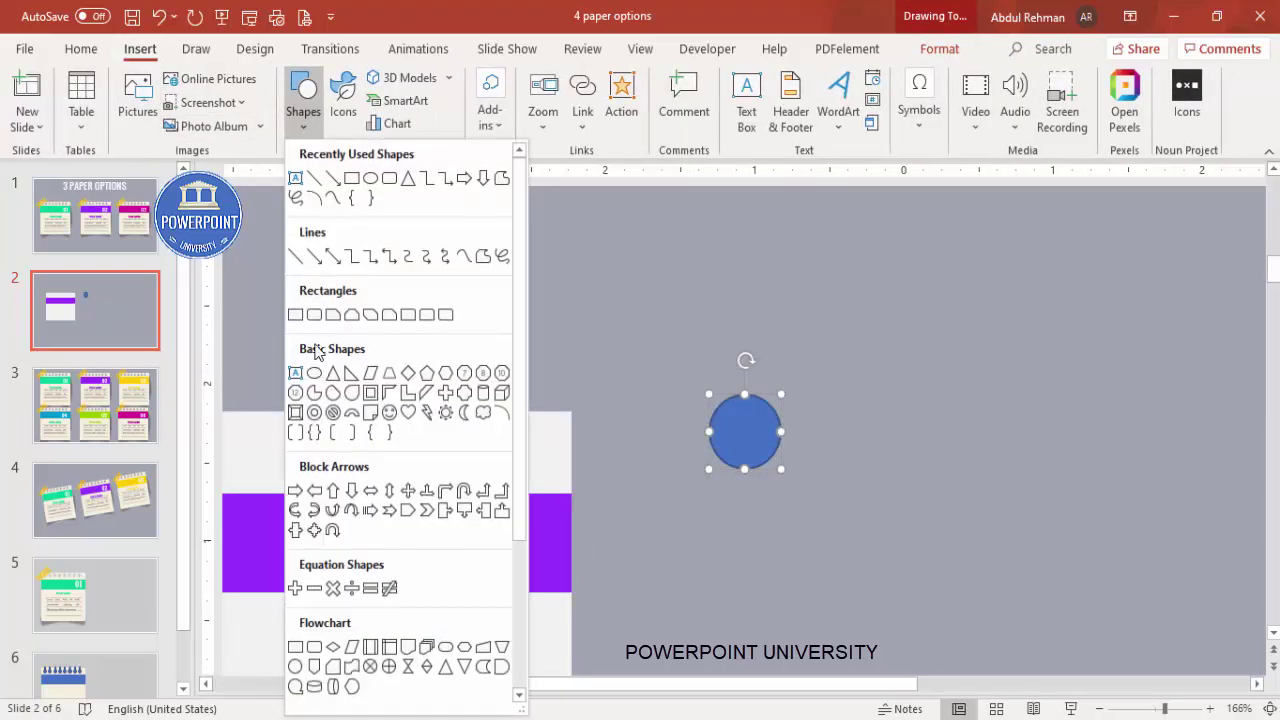
click(313, 315)
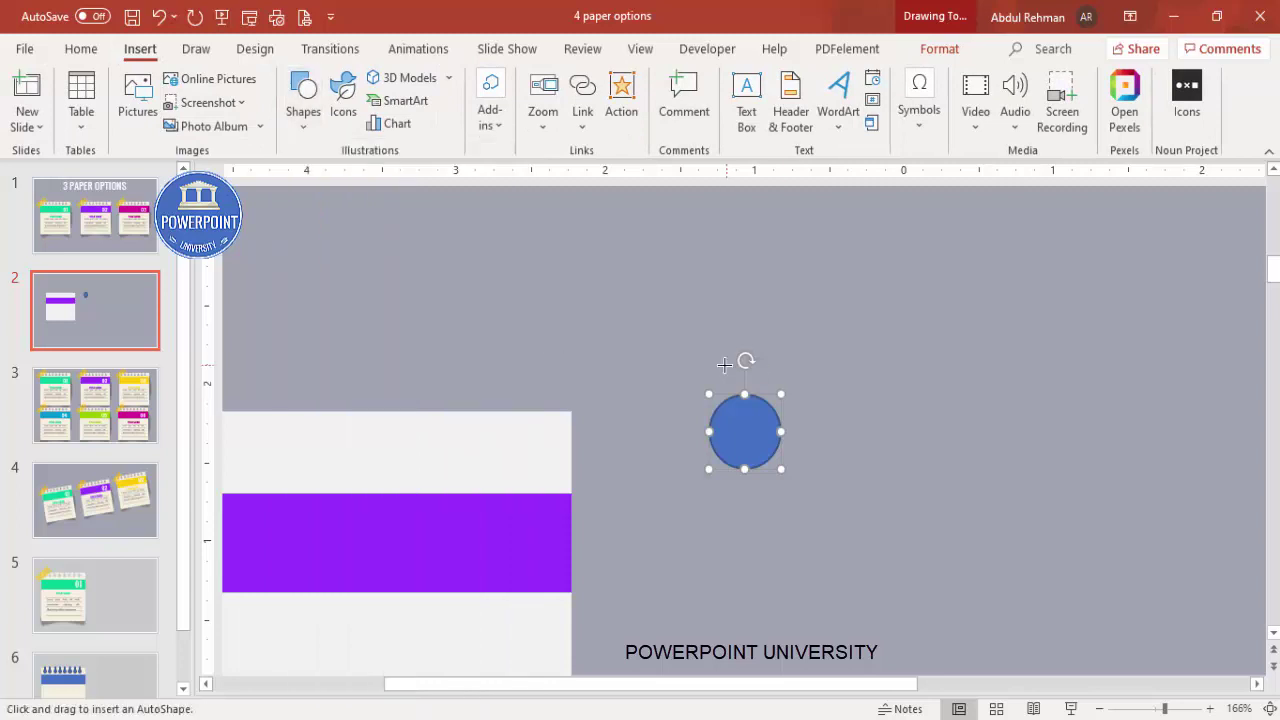
drag(733, 309, 751, 411)
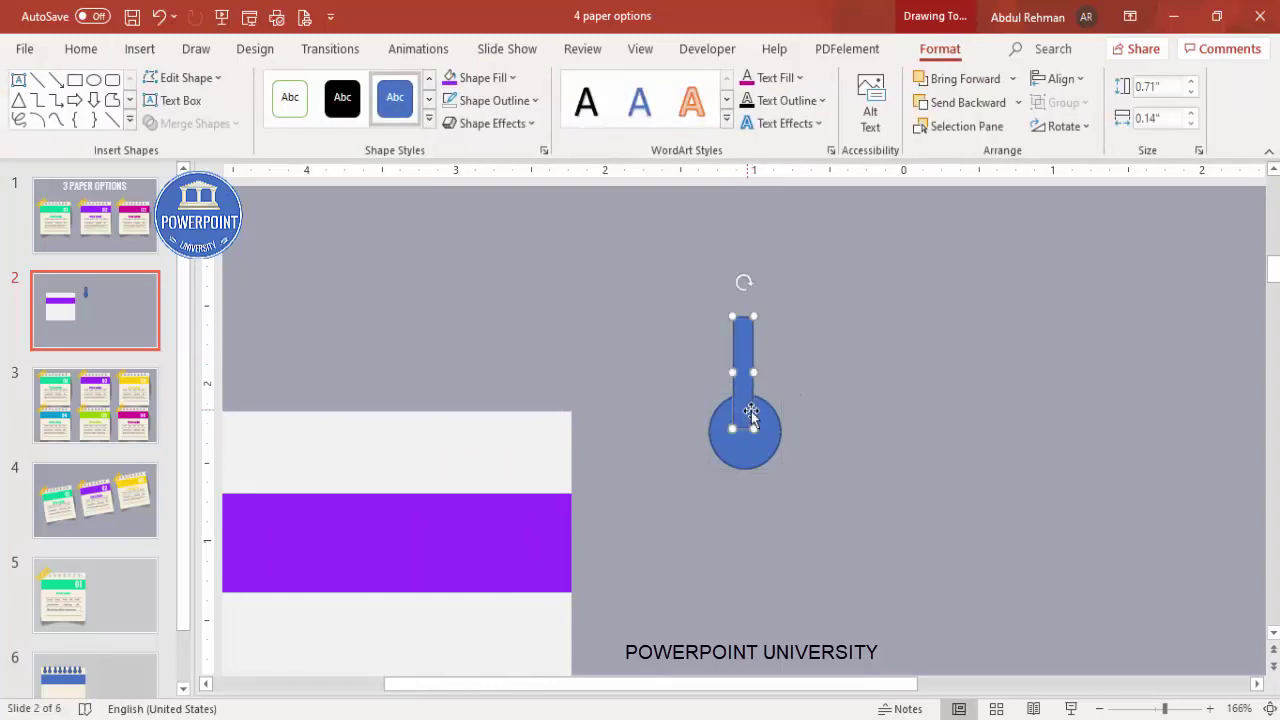
Centre the bar horizontally on the circle and merge both into one pin shape
shift+click(766, 422)
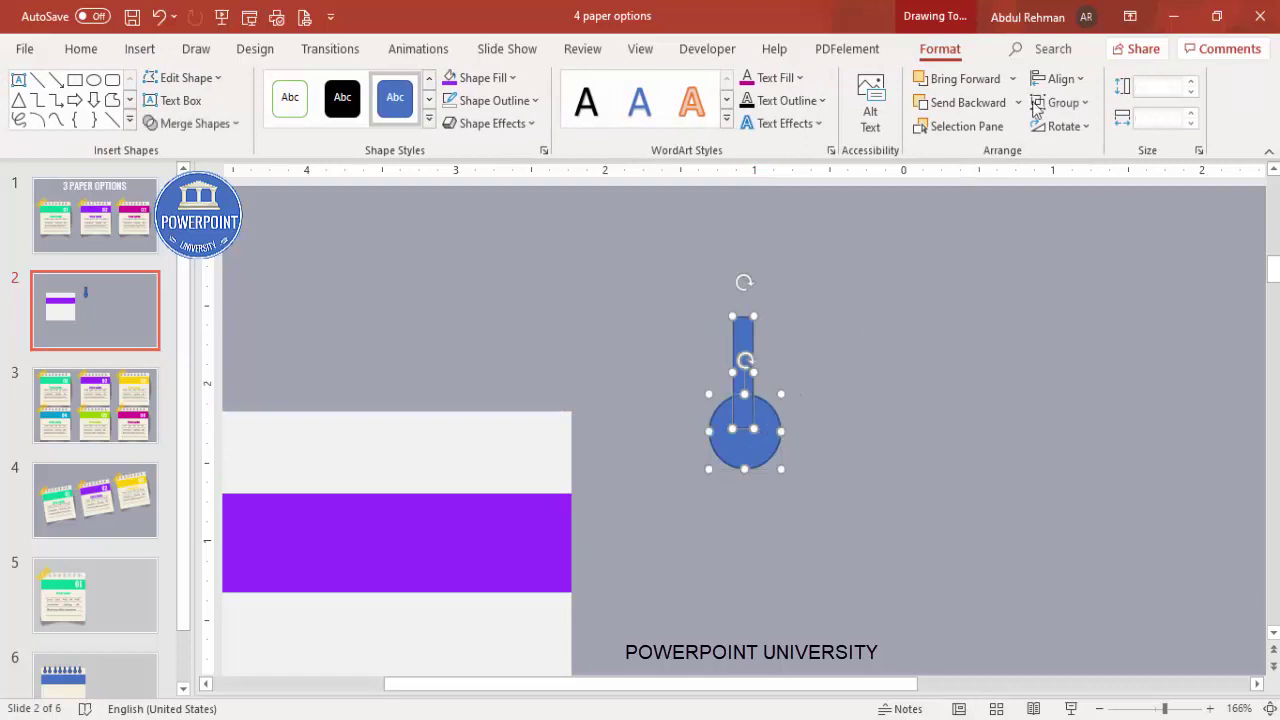
click(1058, 78)
click(1092, 127)
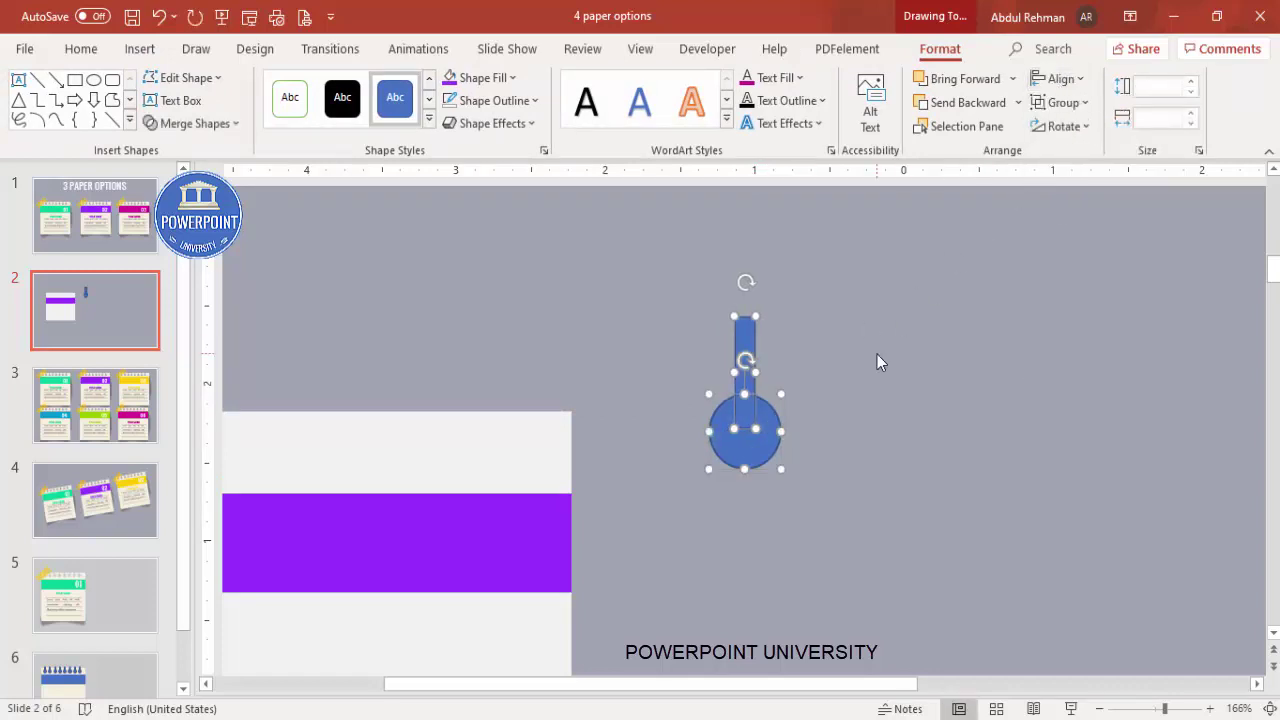
click(194, 123)
click(196, 157)
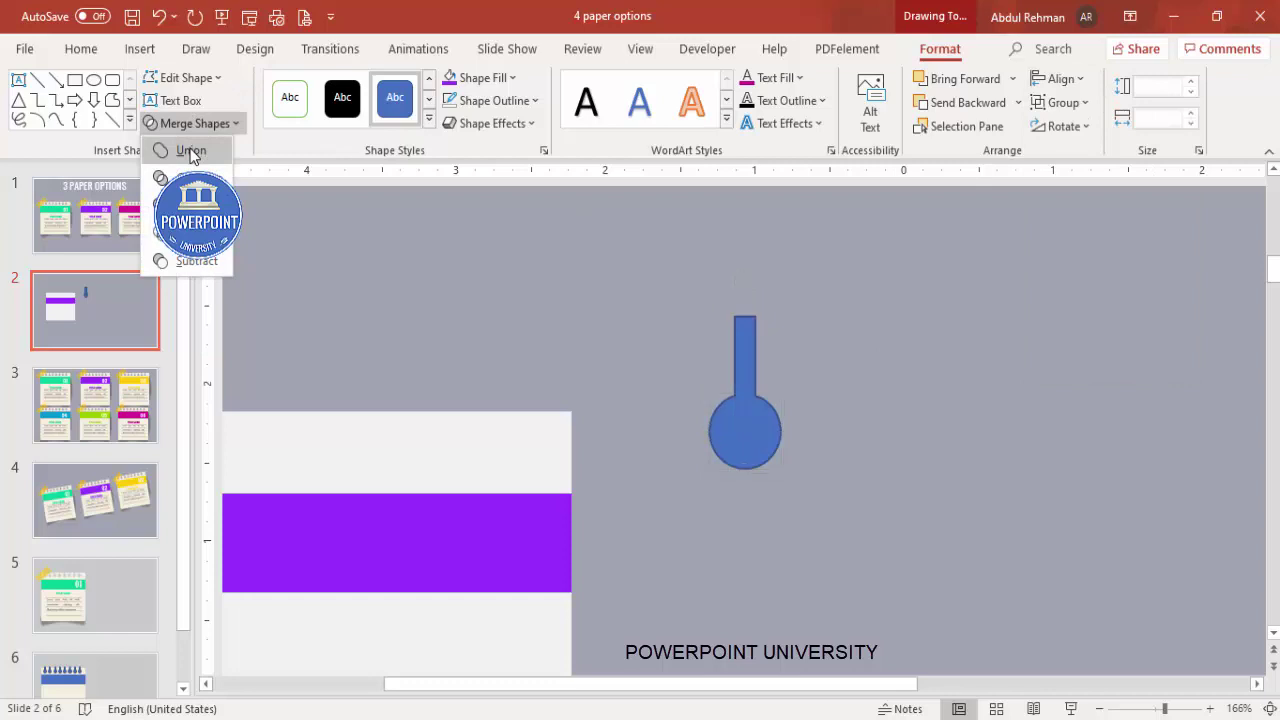
drag(846, 686, 774, 689)
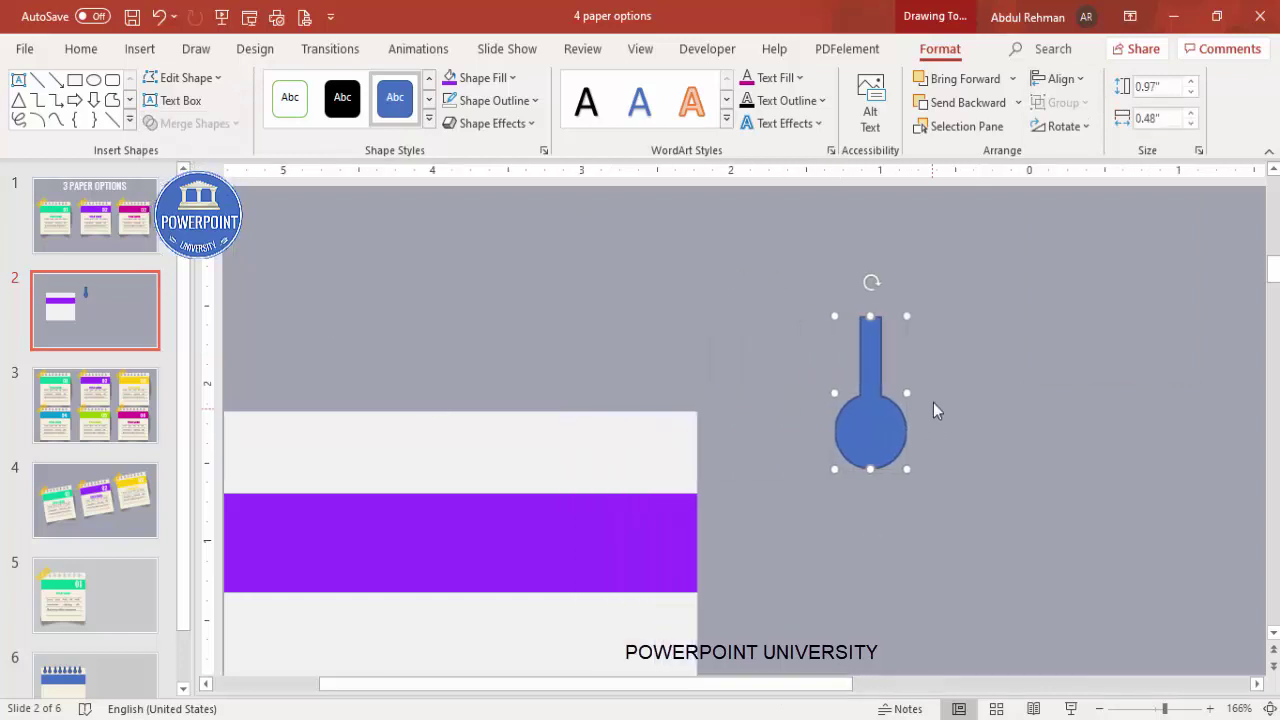
Move the pin to the card's top-left edge and shrink it to 0.56 by 0.28 inches
drag(746, 428, 488, 426)
drag(560, 691, 457, 686)
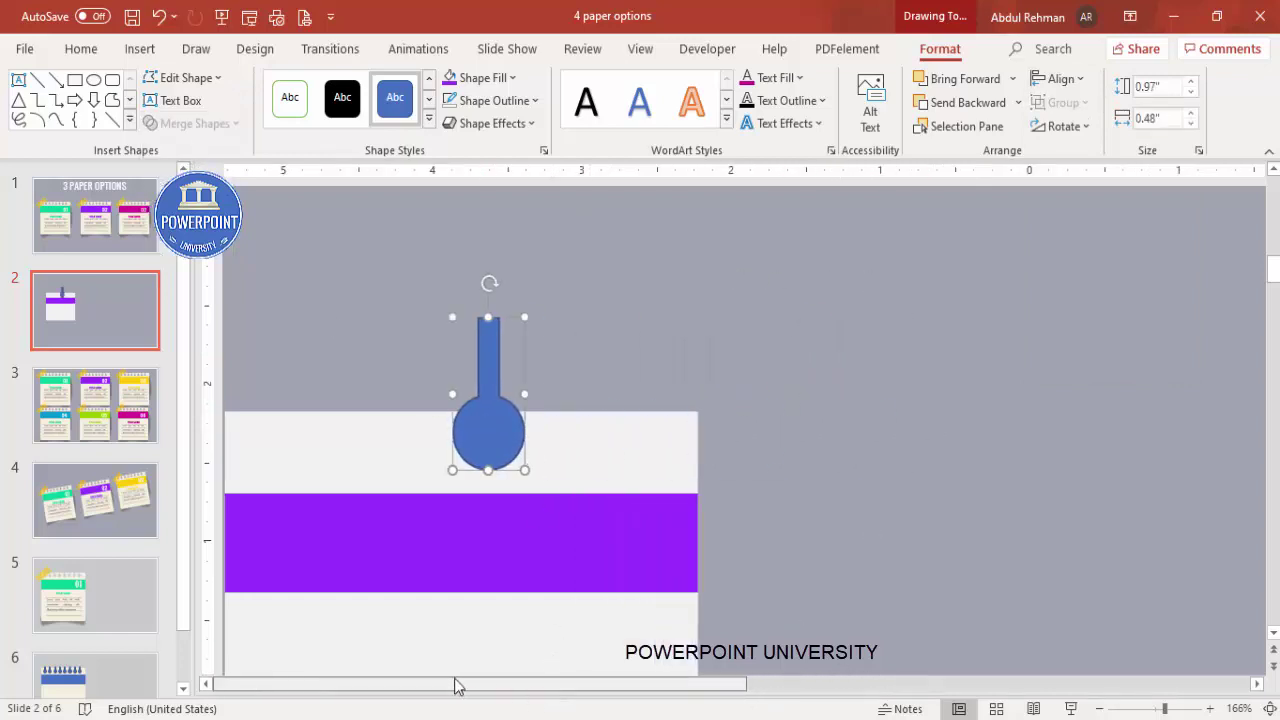
drag(708, 422, 499, 414)
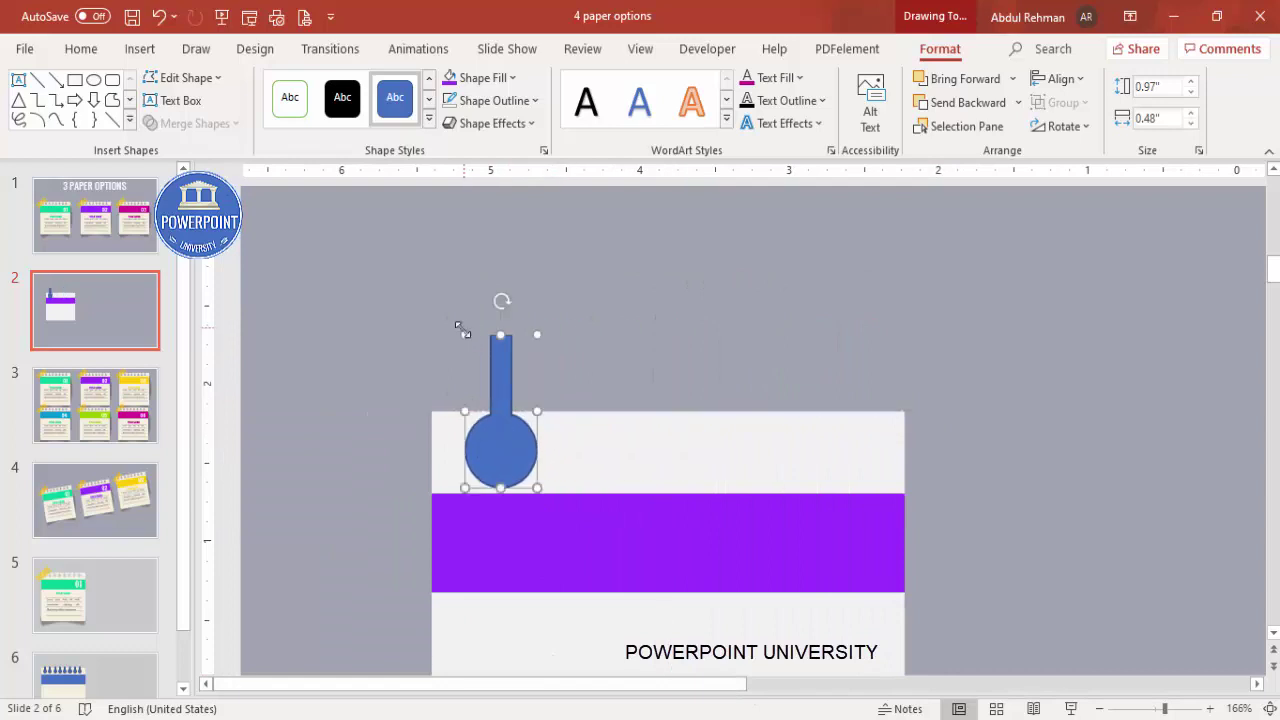
drag(466, 336, 500, 399)
mouse_move(514, 461)
mouse_down()
mouse_move(480, 446)
mouse_move(532, 449)
mouse_up()
Duplicate the pin with Ctrl+D into a row of eight and select them all
key(ctrl+d)
key(ctrl+d)
key(ctrl+d)
key(ctrl+d)
key(ctrl+d)
key(ctrl+d)
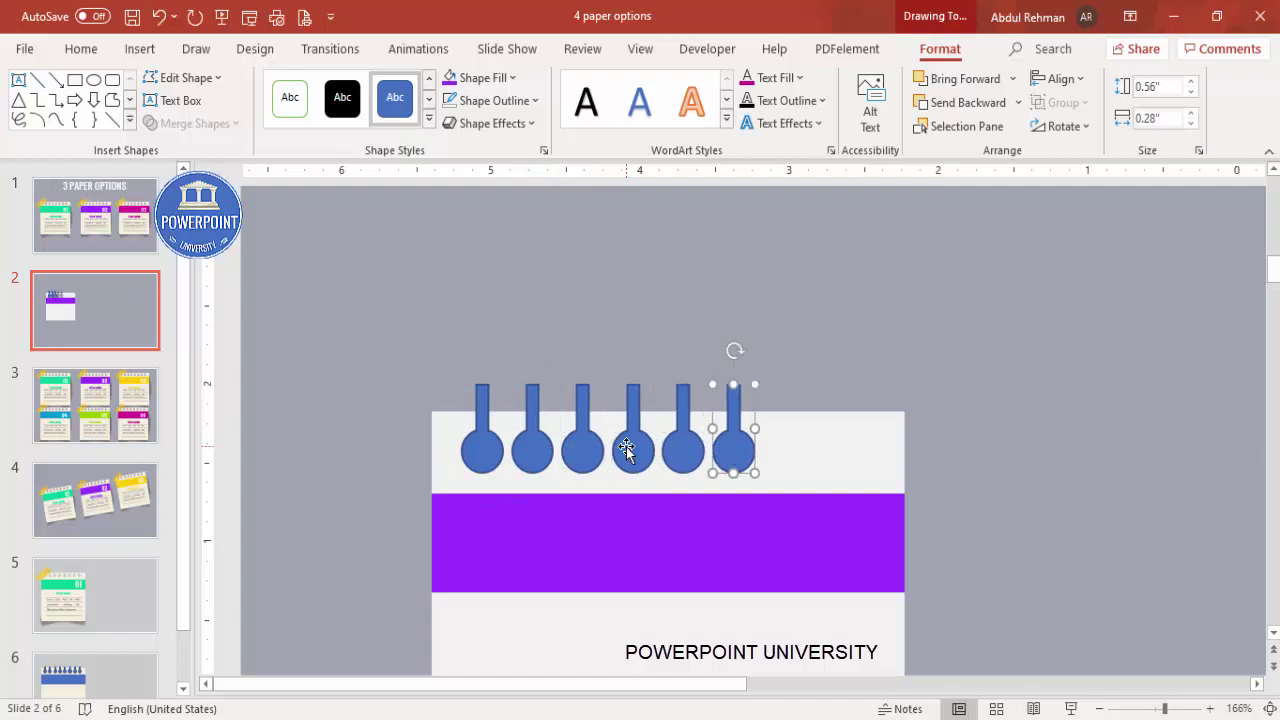
key(Escape)
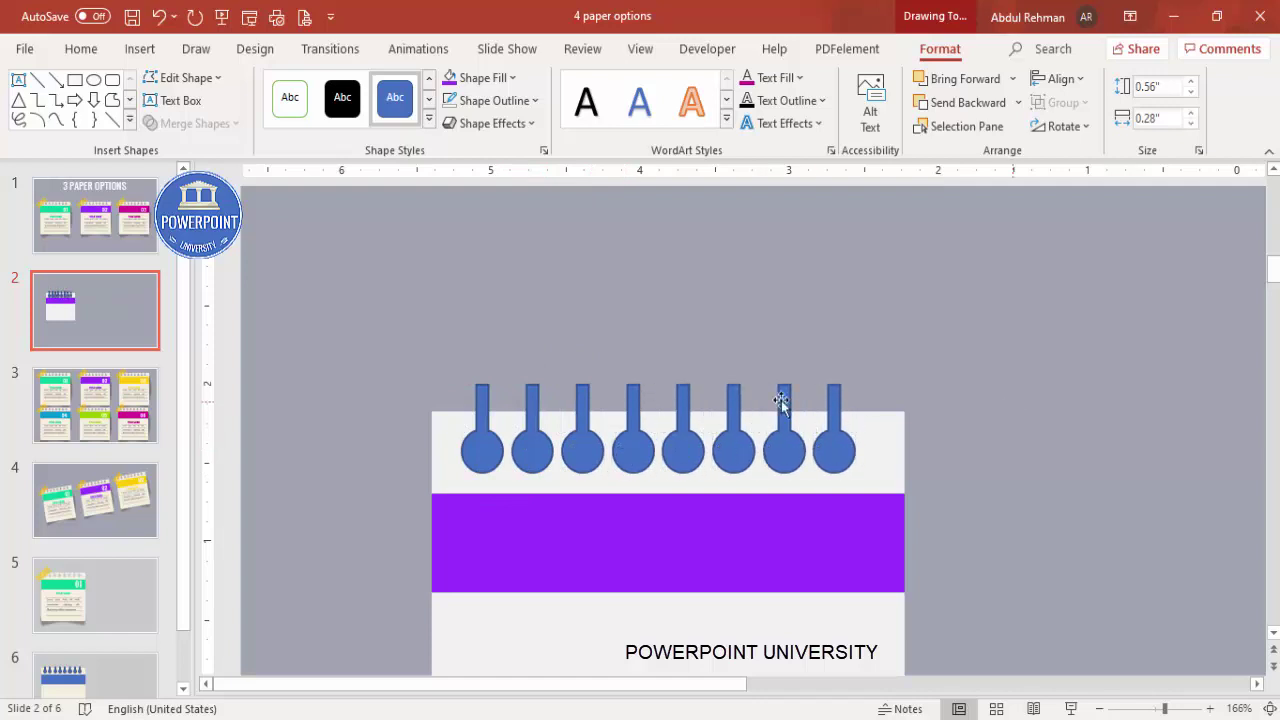
drag(367, 333, 1091, 494)
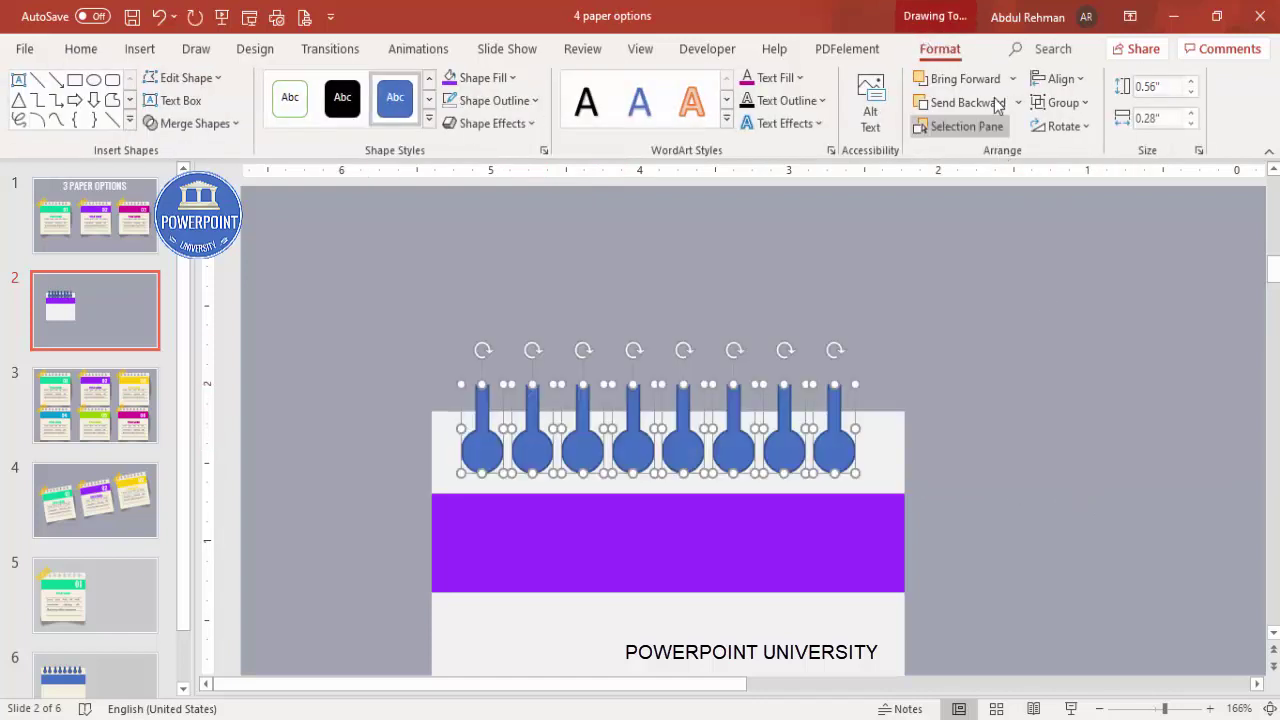
Align the tops of the eight pins, then select the card plus all eight pins
click(1060, 78)
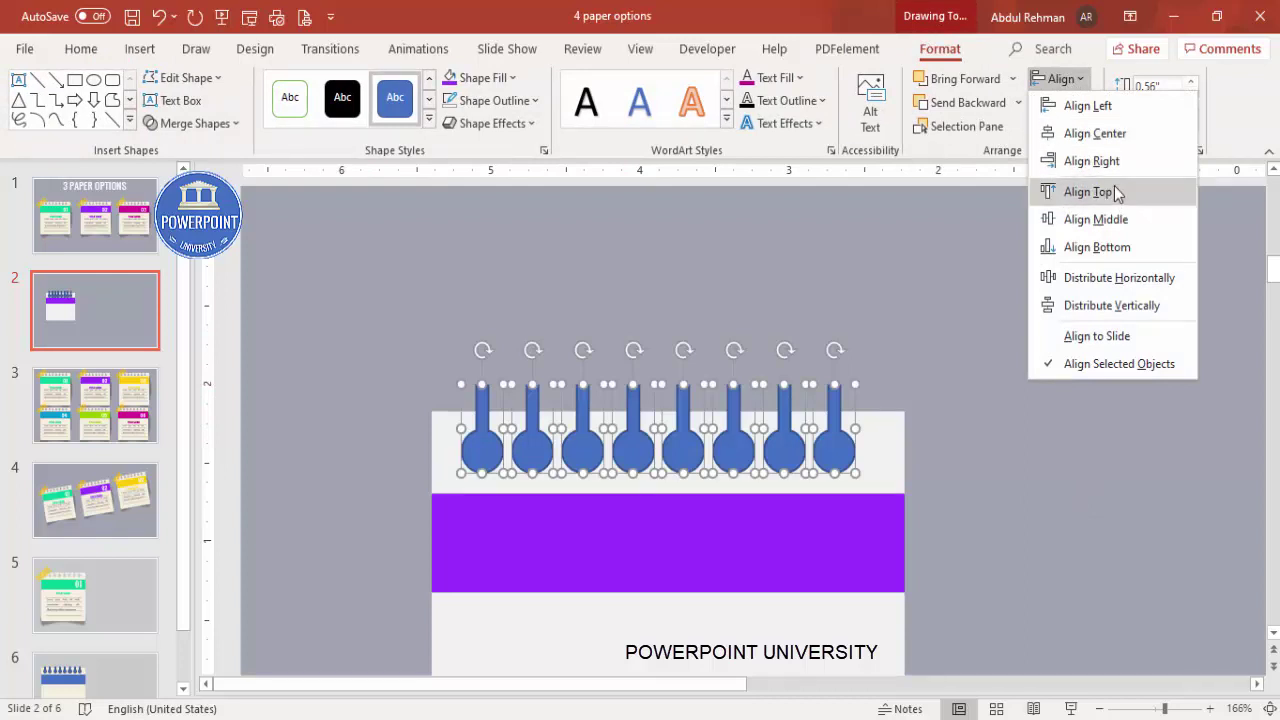
click(1116, 192)
click(901, 437)
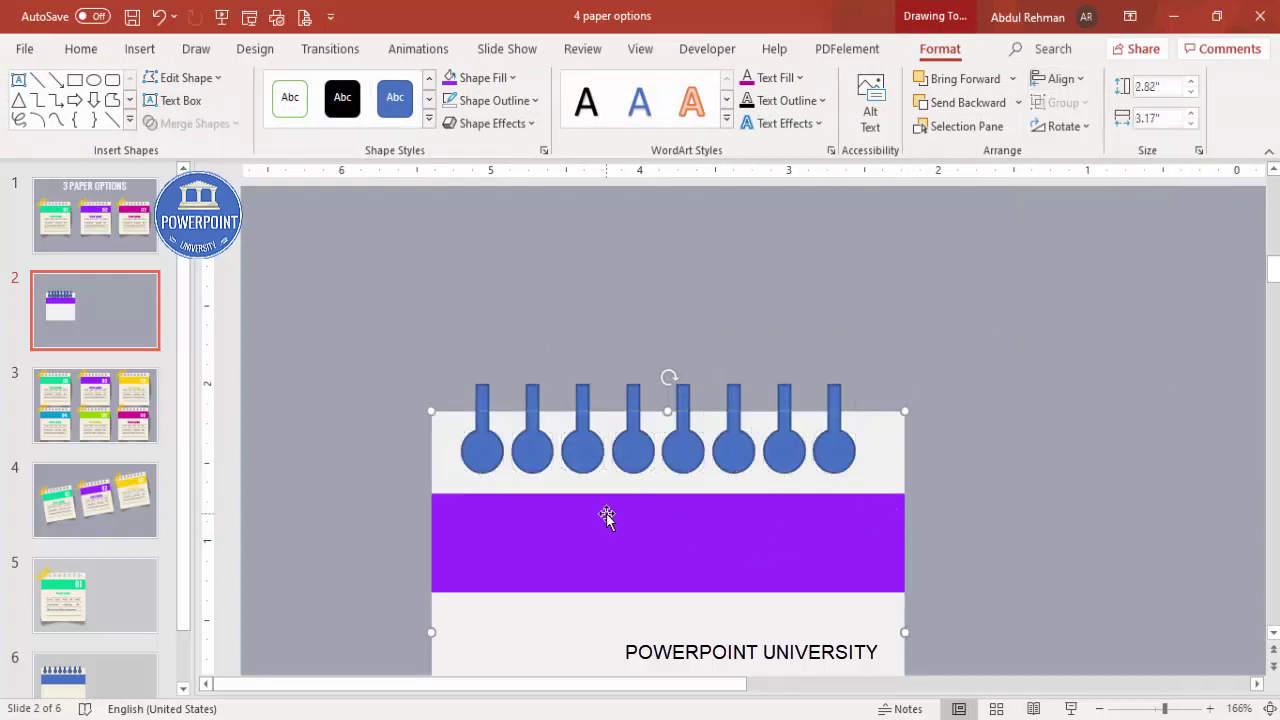
shift+click(490, 455)
shift+click(530, 455)
shift+click(592, 452)
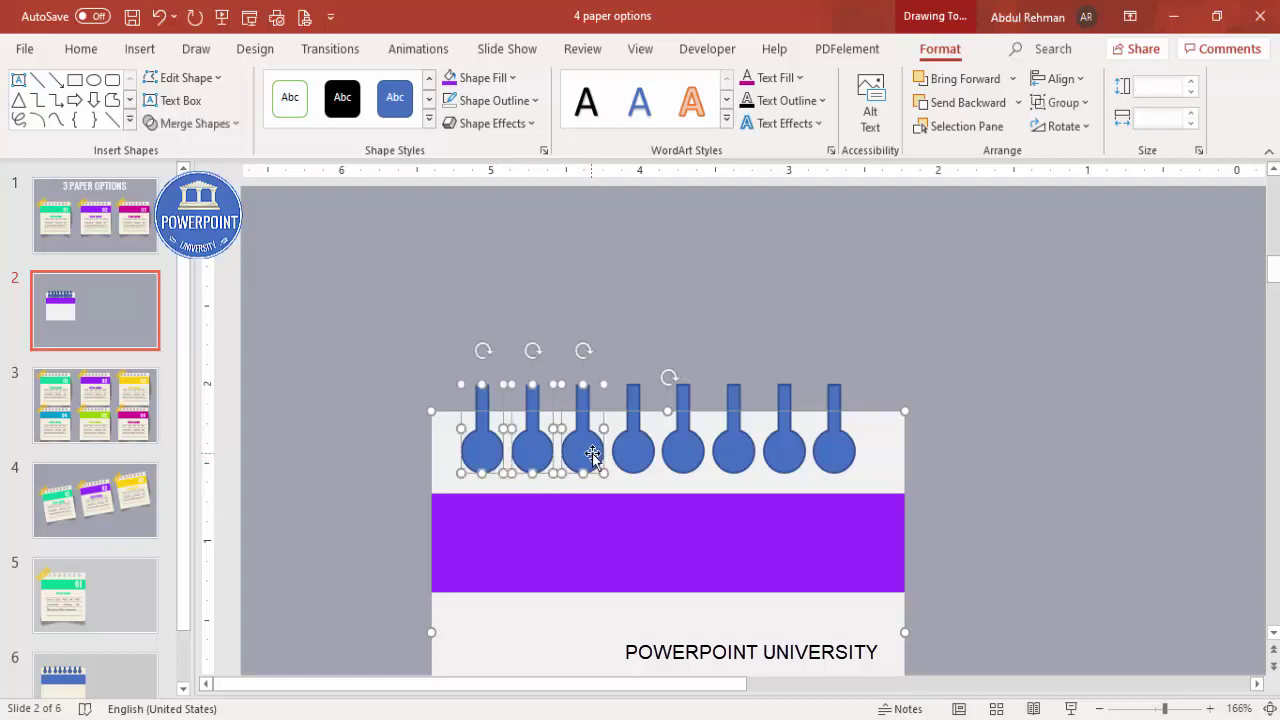
shift+click(631, 452)
shift+click(686, 455)
shift+click(736, 457)
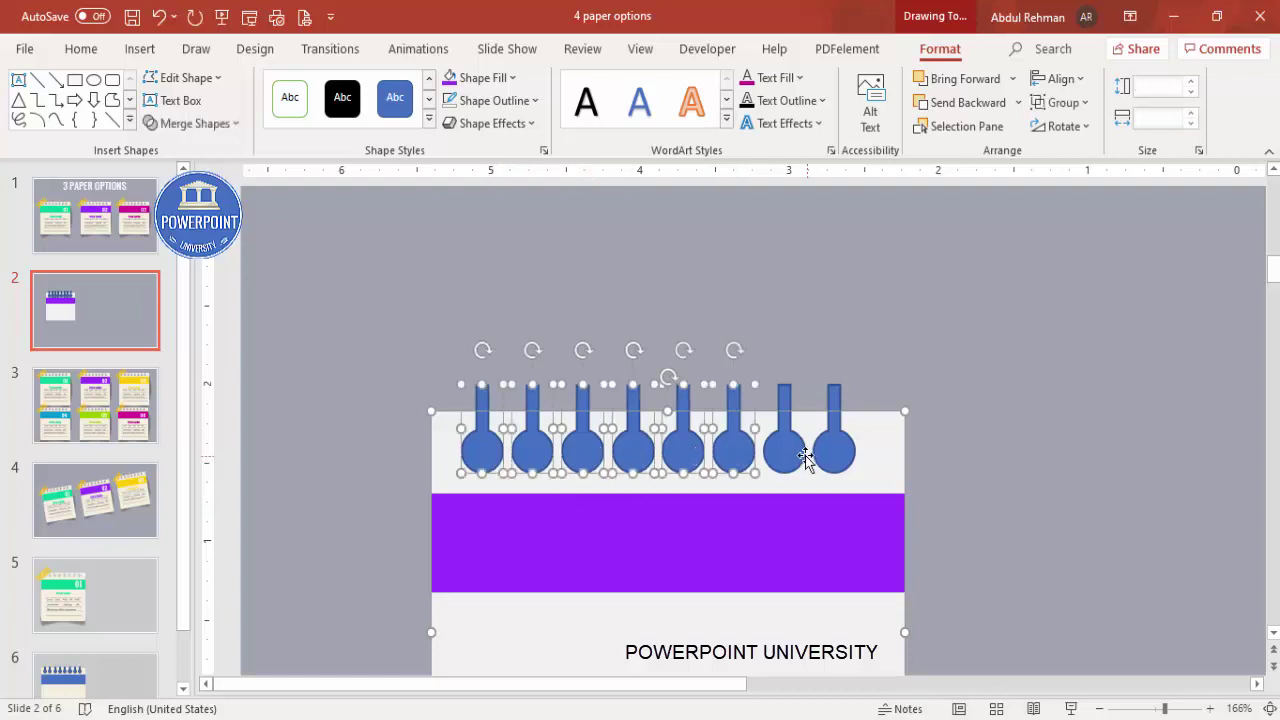
shift+click(786, 456)
shift+click(840, 458)
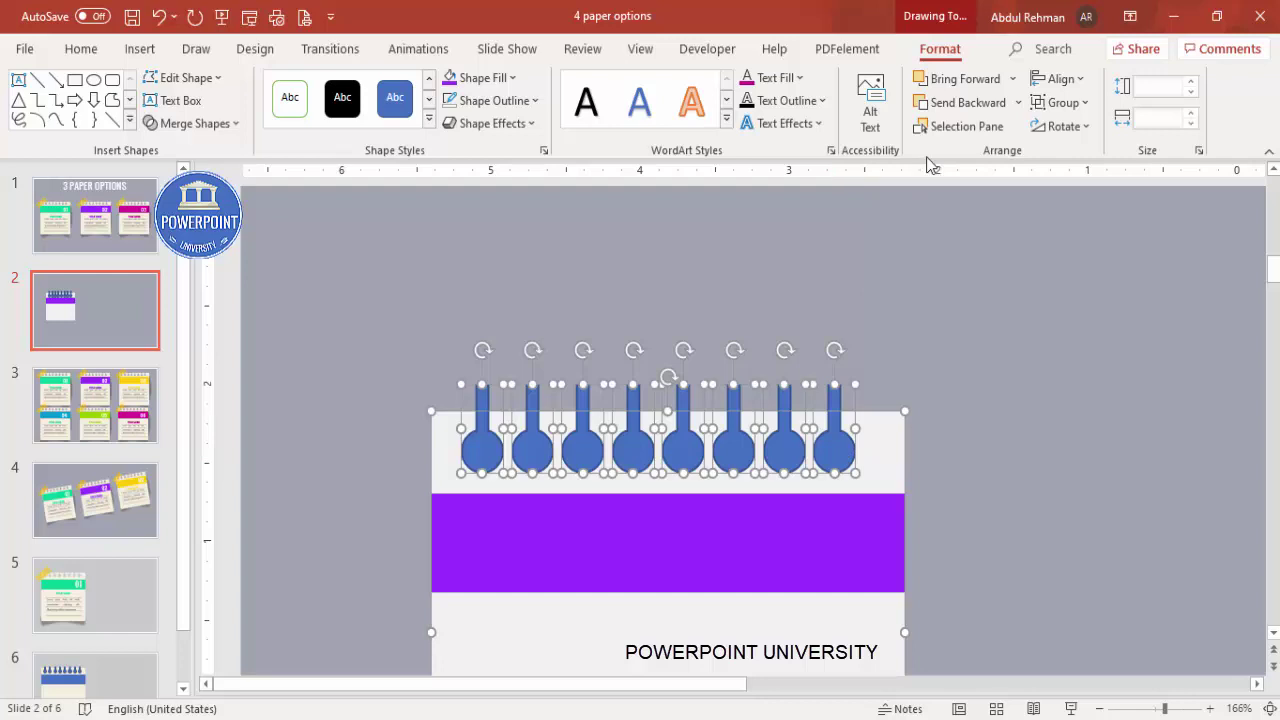
Subtract the pins from the card to cut holes, then fit the slide to the window
click(212, 124)
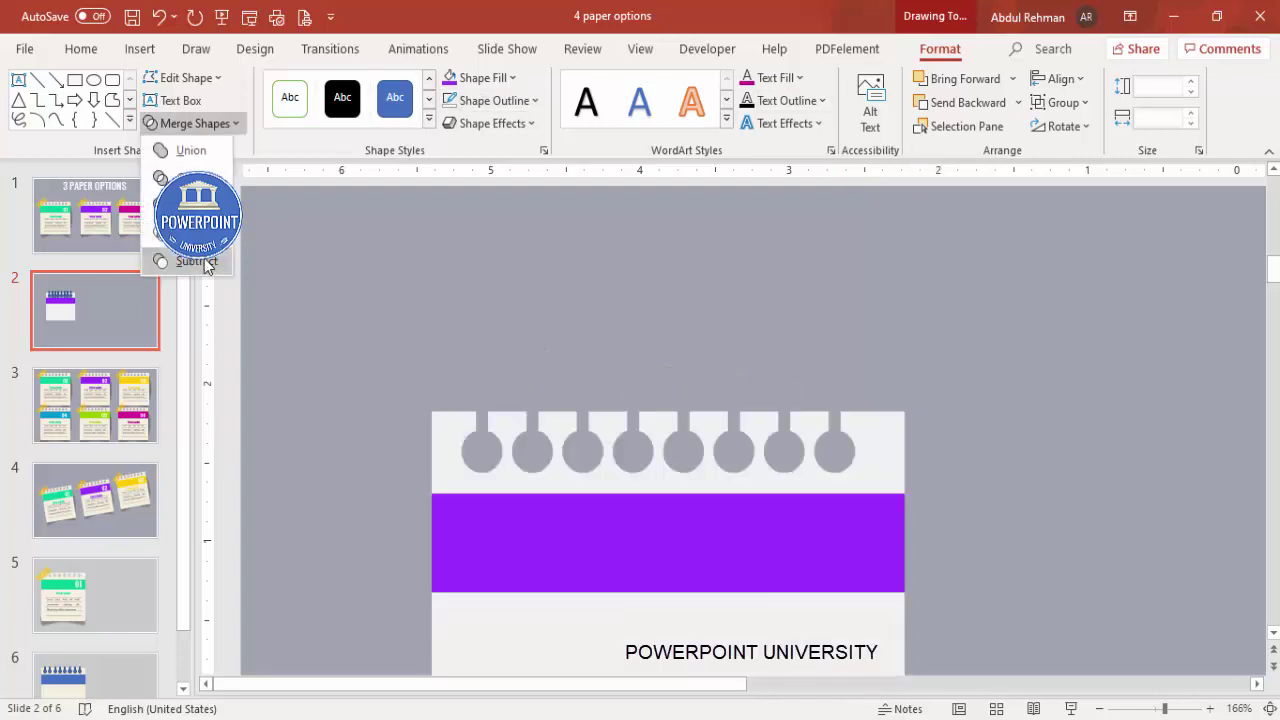
click(196, 261)
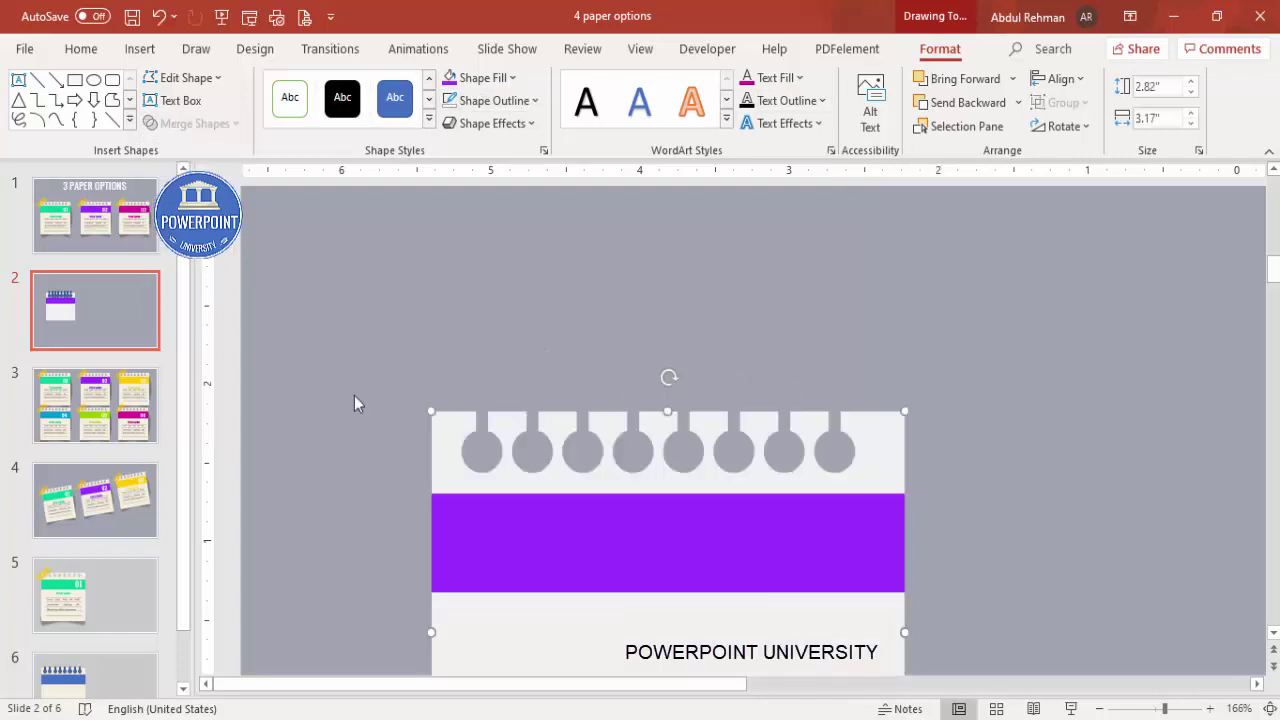
click(1269, 709)
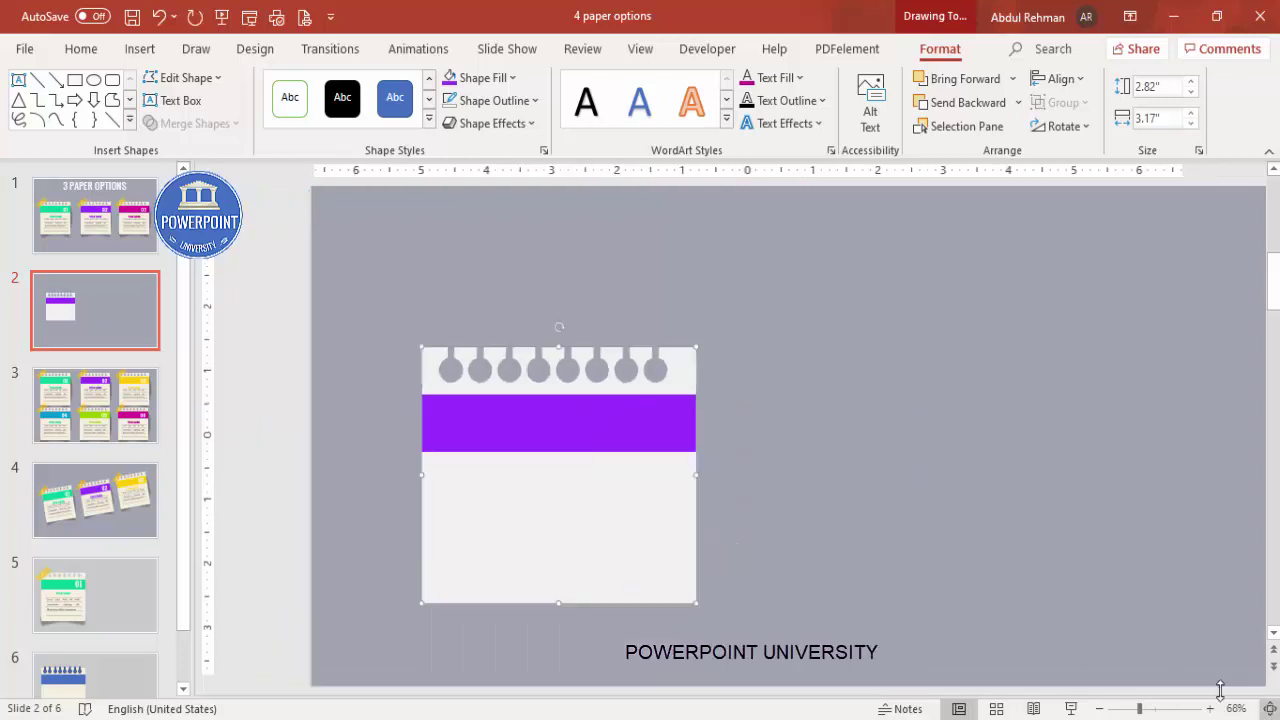
click(619, 415)
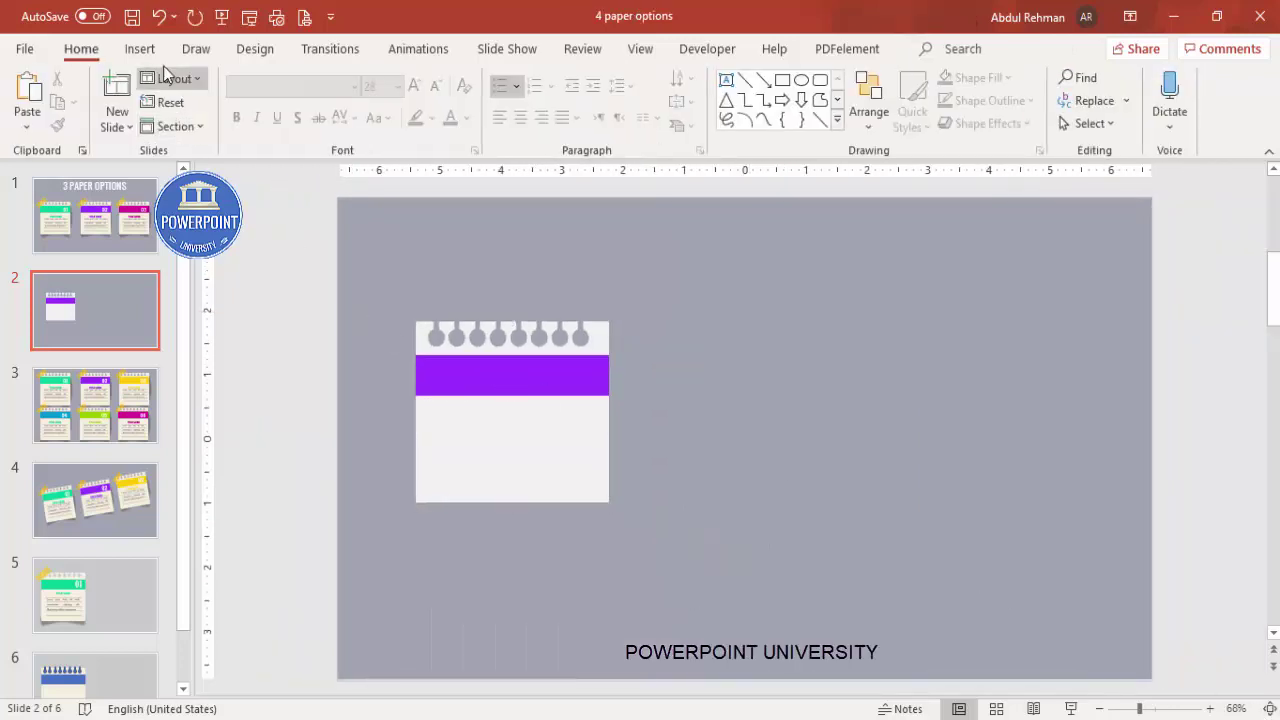
Draw a line across the card below the purple band, light grey at 44% transparency
click(139, 49)
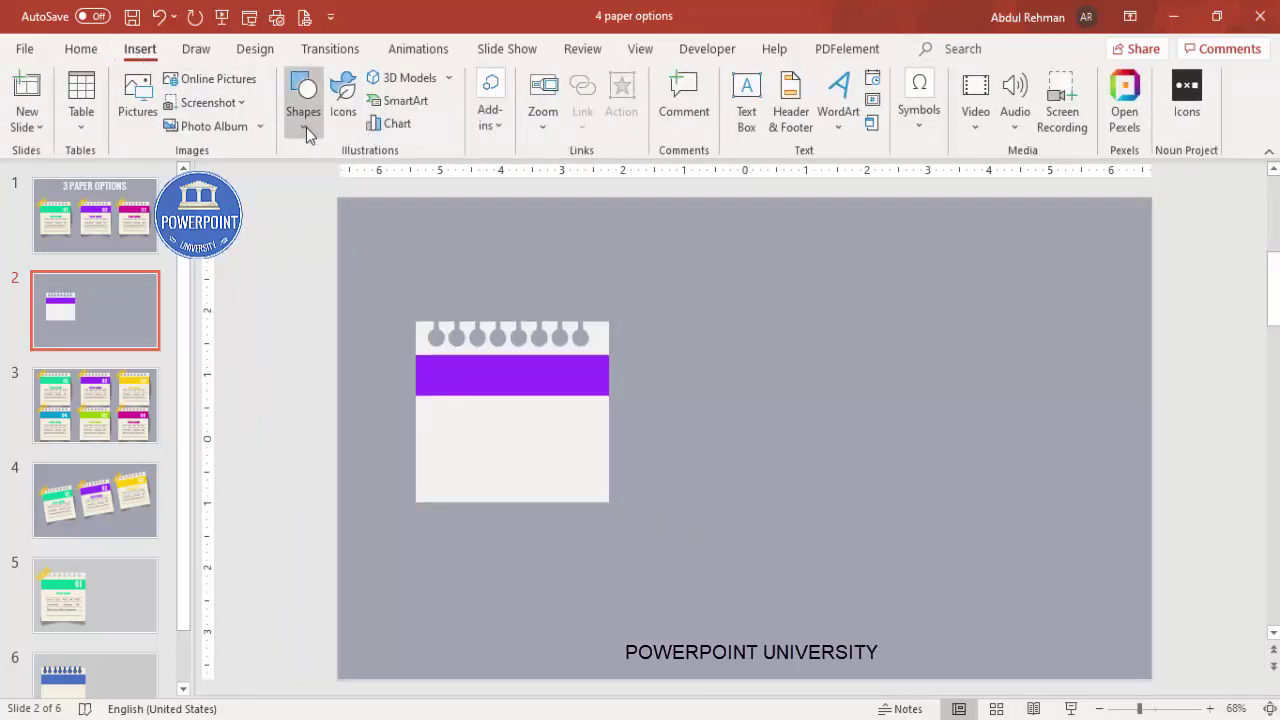
click(306, 127)
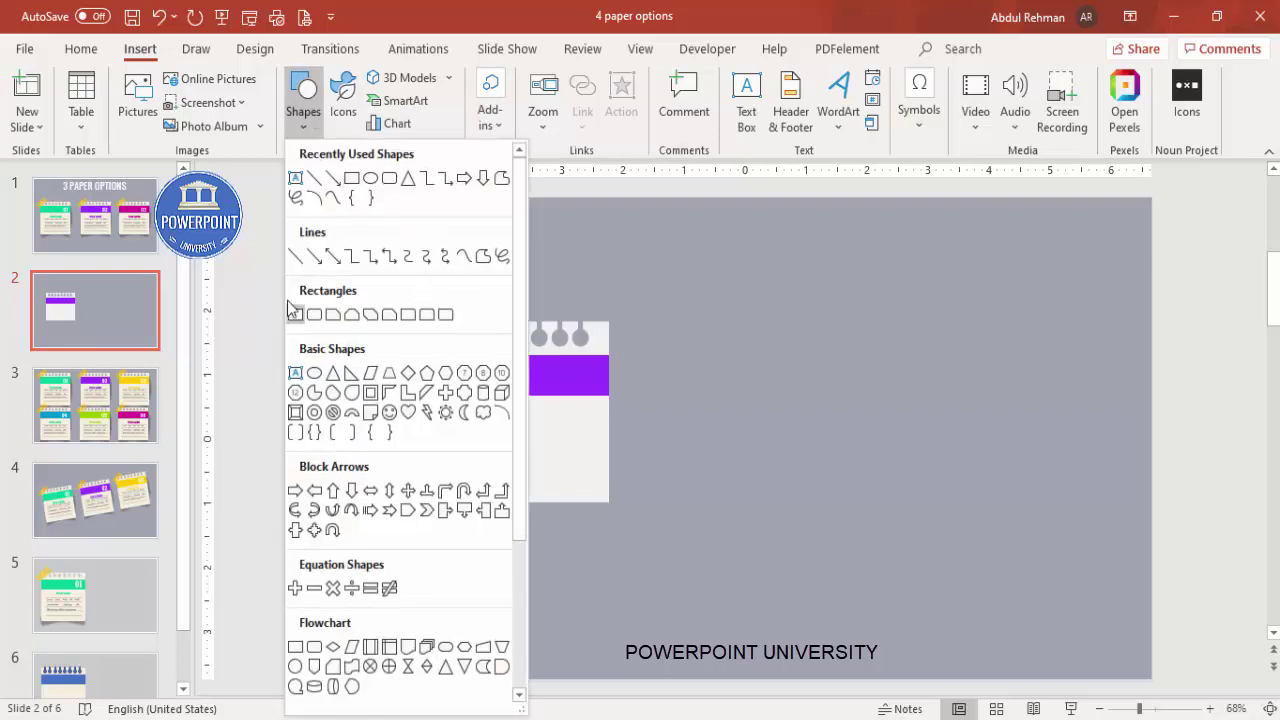
click(295, 256)
drag(440, 413, 577, 416)
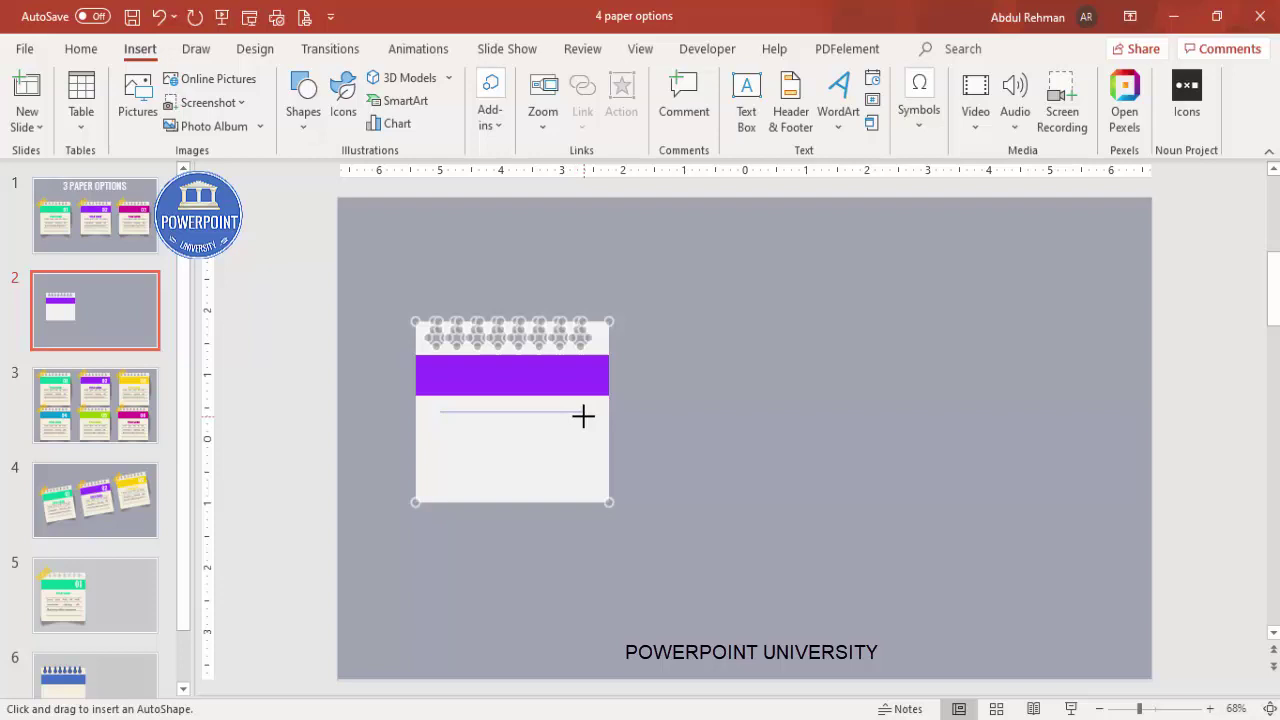
drag(583, 416, 584, 412)
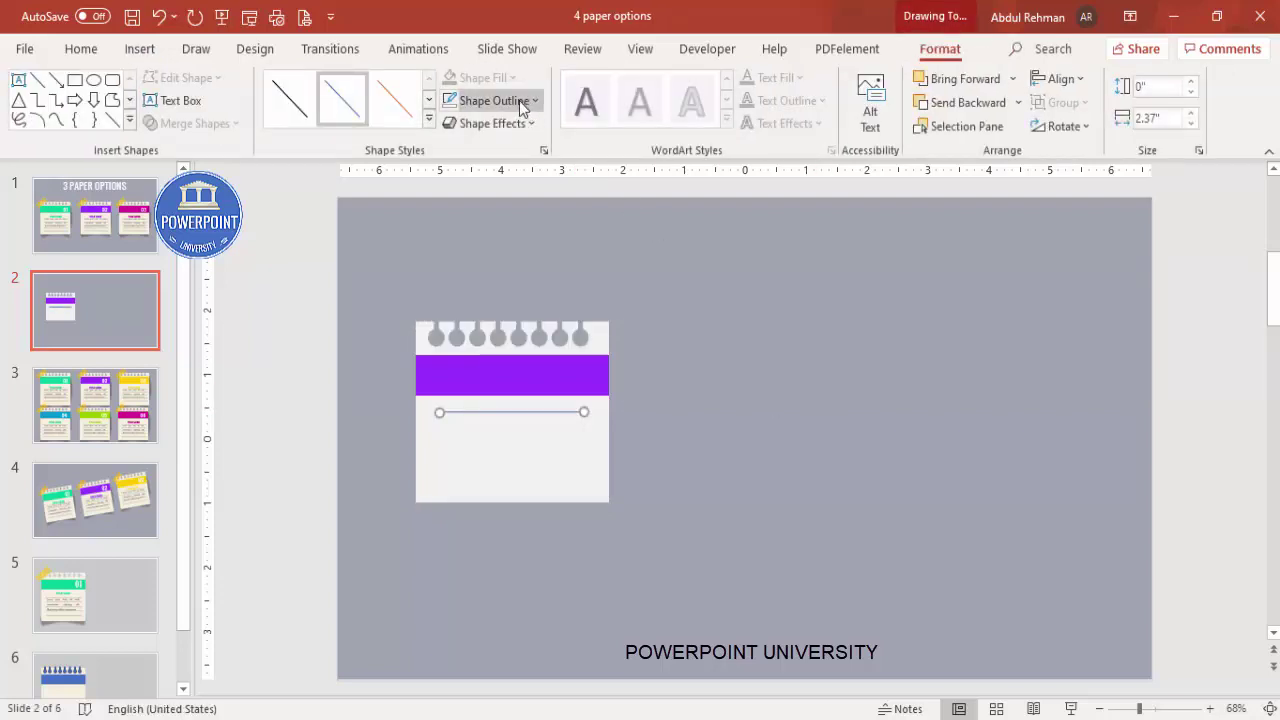
click(519, 100)
click(454, 222)
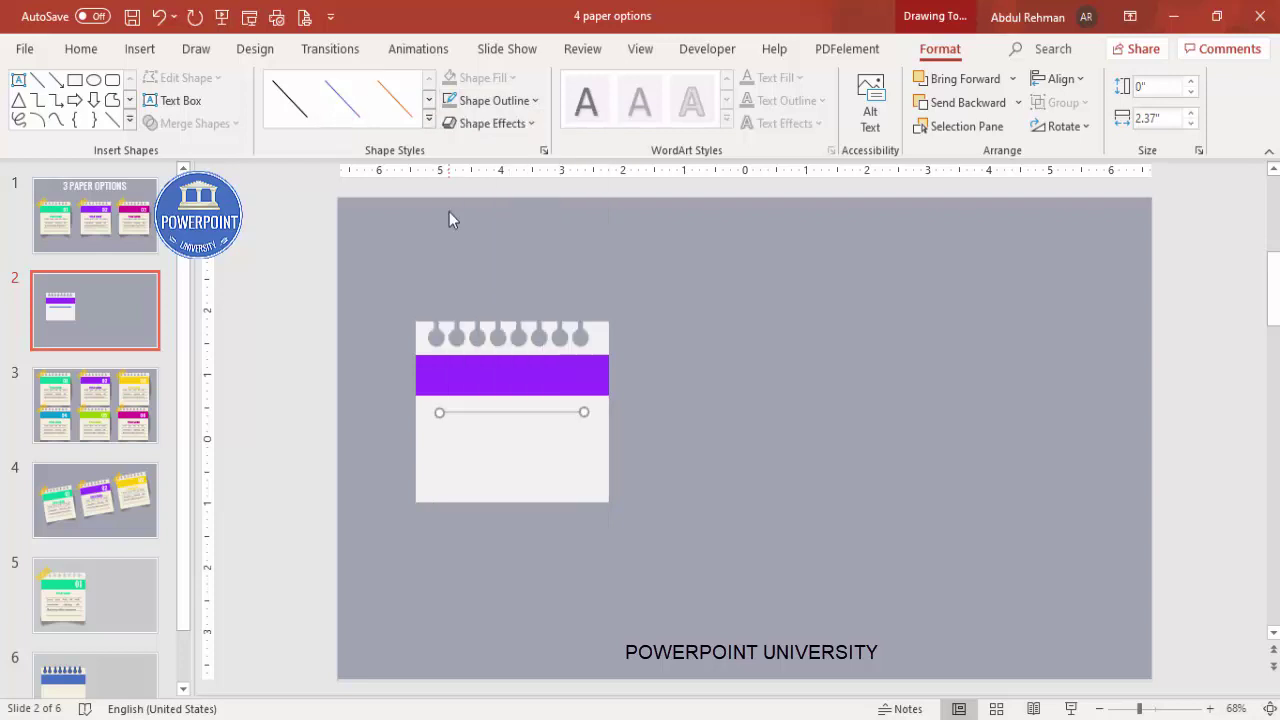
right_click(557, 410)
click(648, 676)
drag(1133, 404, 1152, 410)
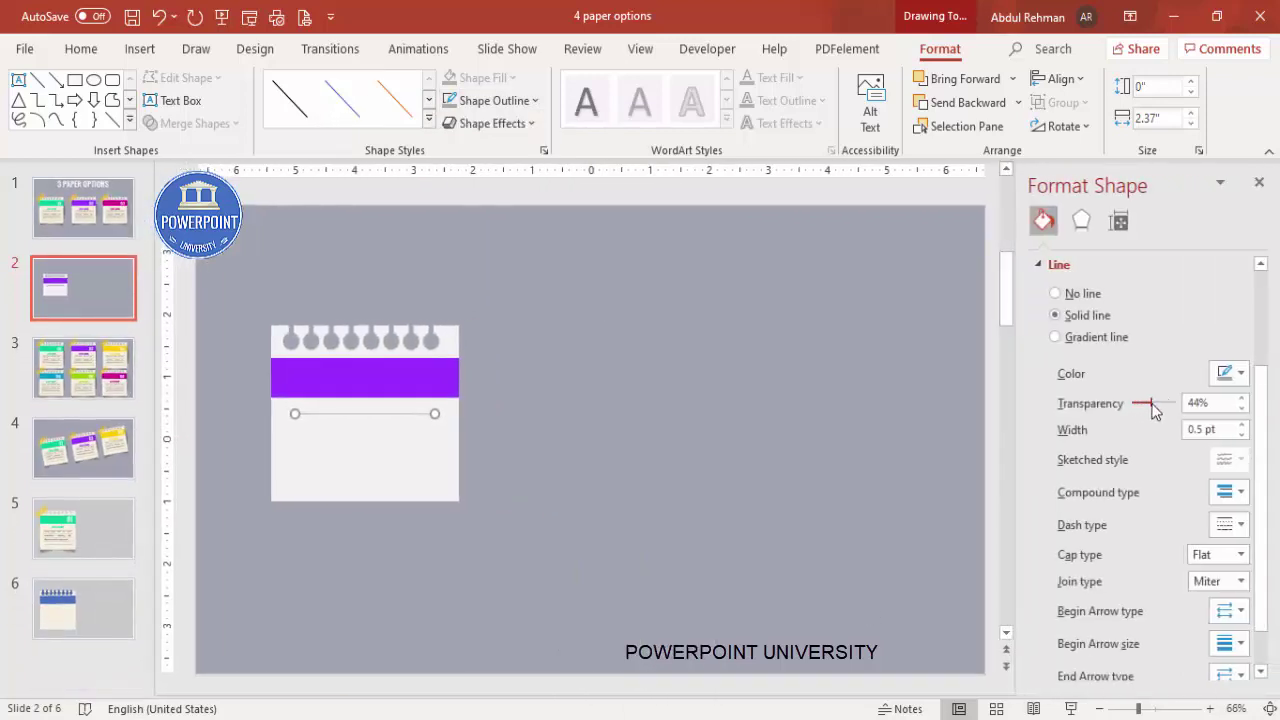
Copy the line into four evenly spaced rules and group them with Ctrl+G
drag(1150, 710, 1163, 709)
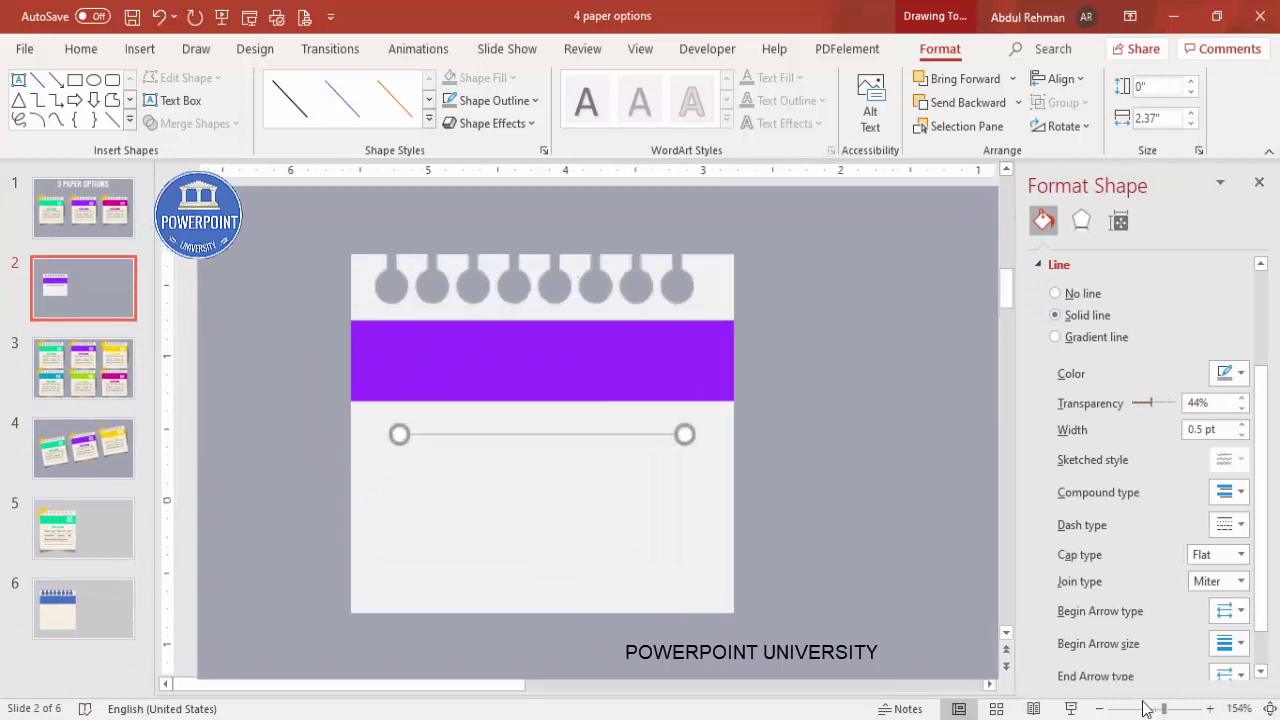
drag(631, 440, 596, 508)
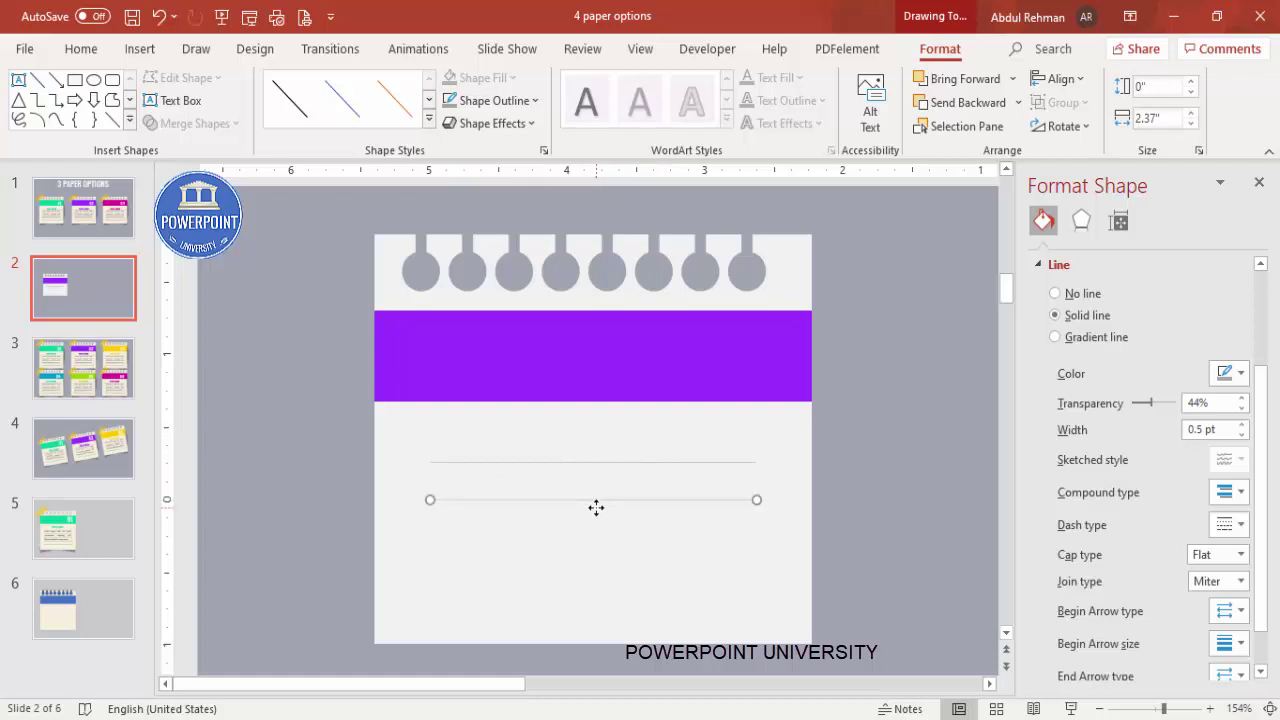
key(ctrl+d)
key(ctrl+d)
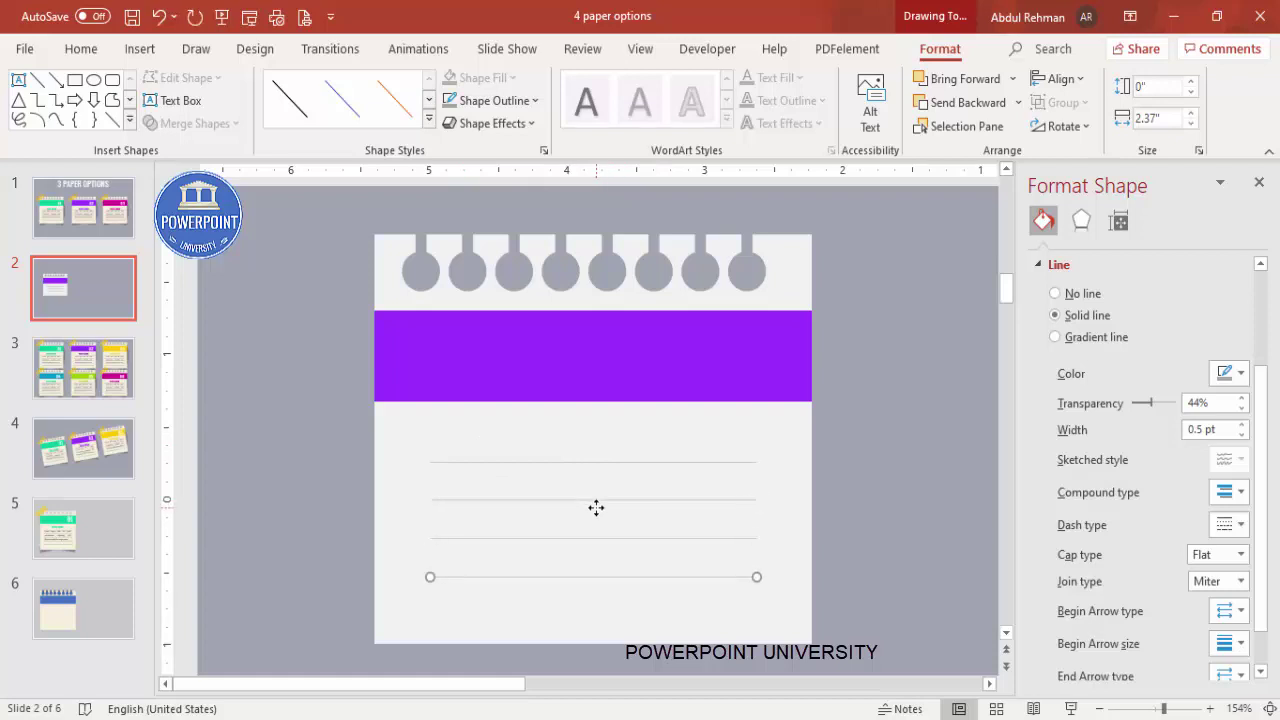
click(842, 547)
drag(289, 426, 915, 619)
key(ctrl+g)
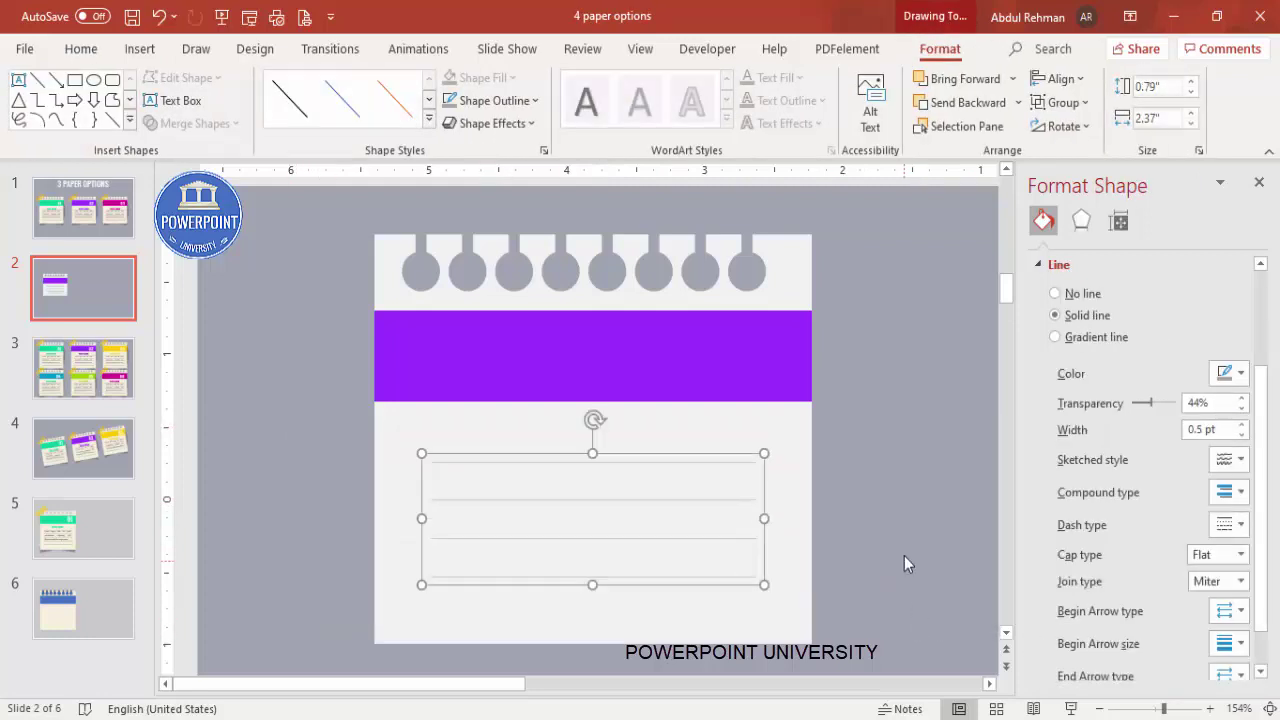
click(904, 556)
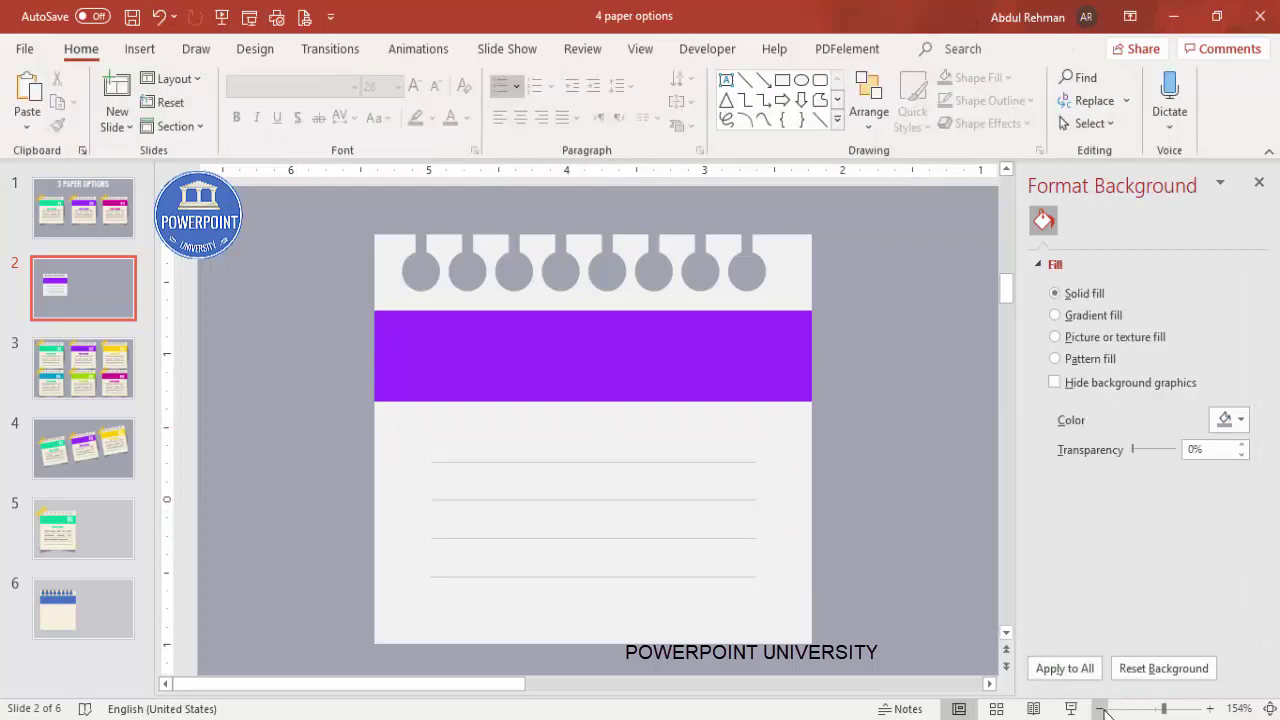
Draw a black rectangle beside the notepad with no outline and 54% transparency
click(1099, 708)
click(1099, 708)
click(1099, 708)
click(1099, 708)
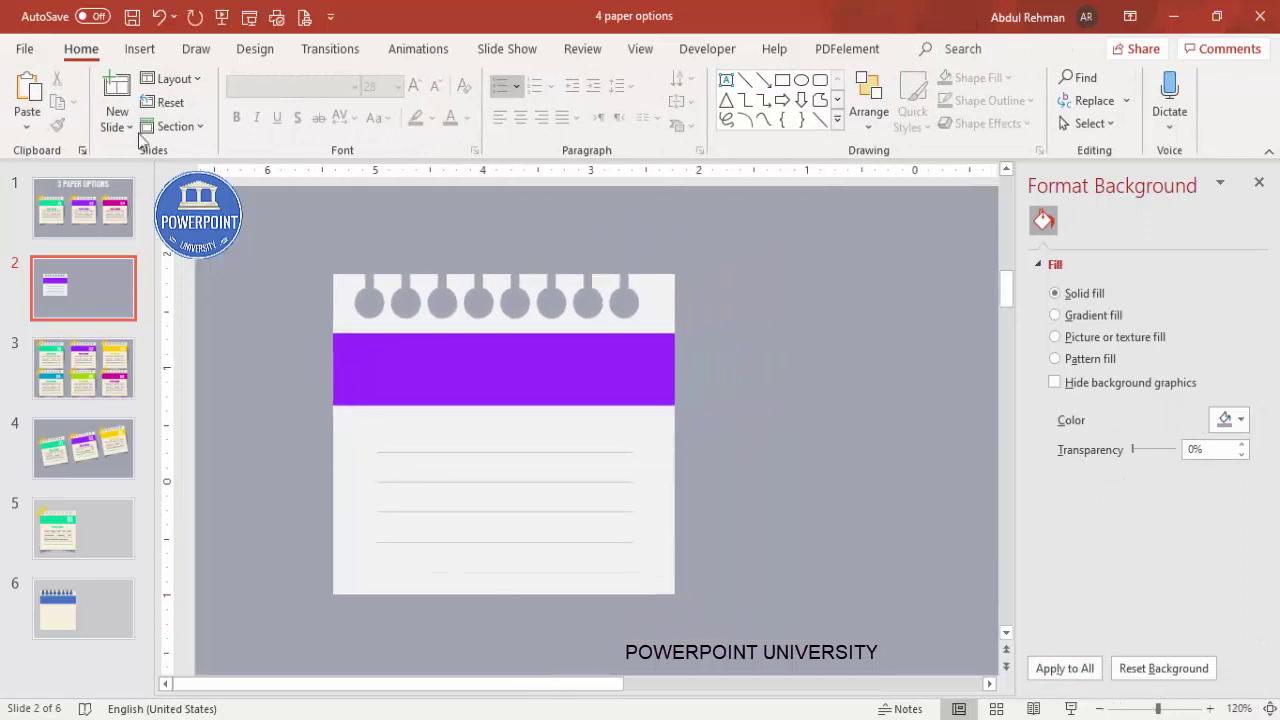
click(140, 48)
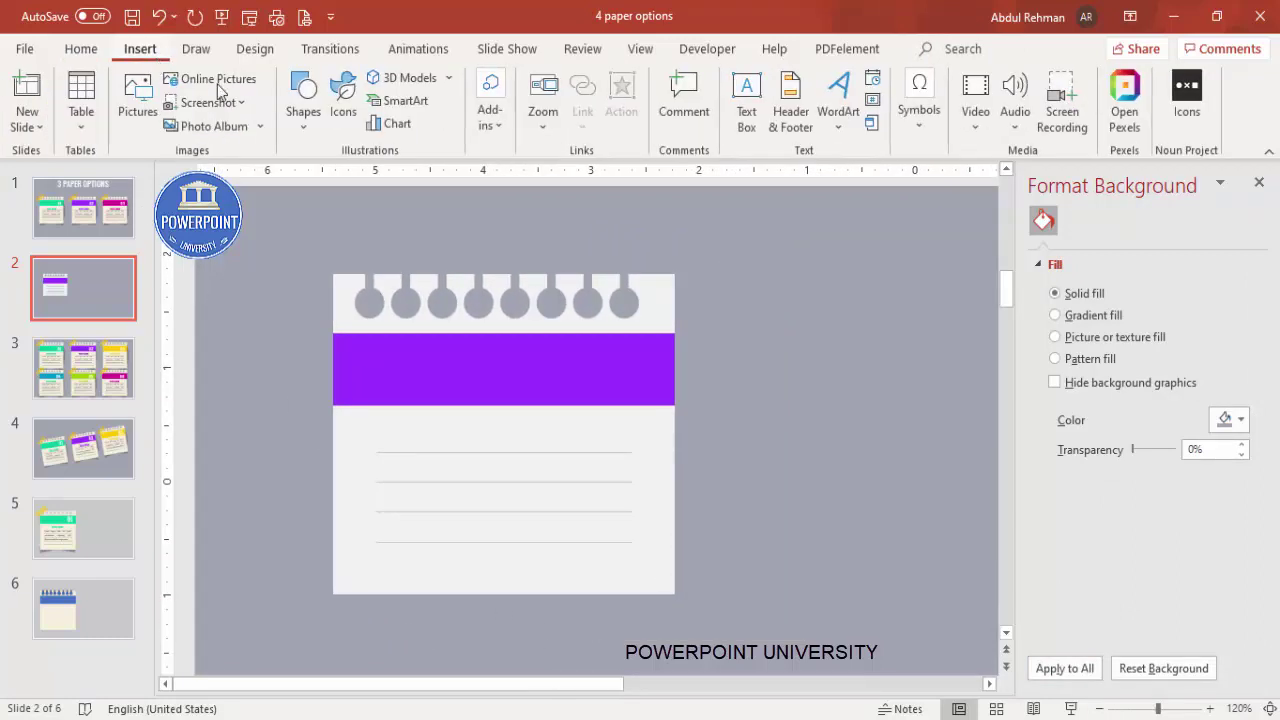
click(302, 133)
click(294, 314)
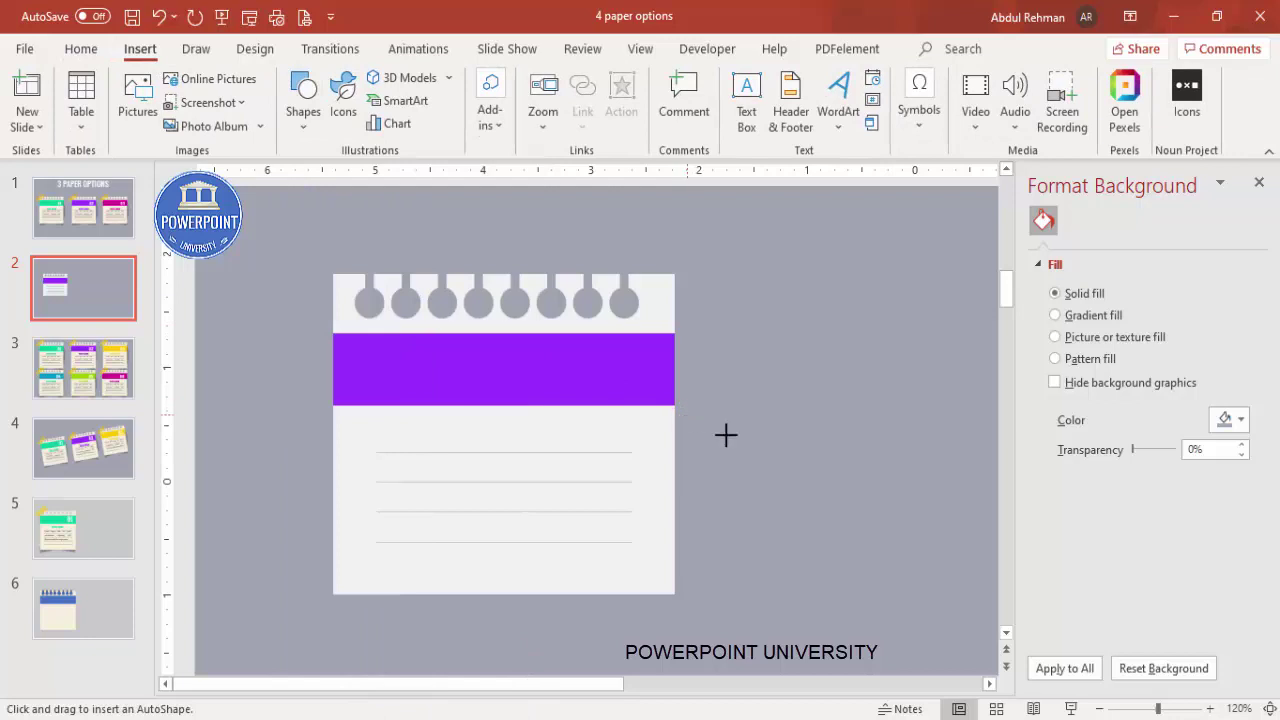
drag(686, 413, 895, 472)
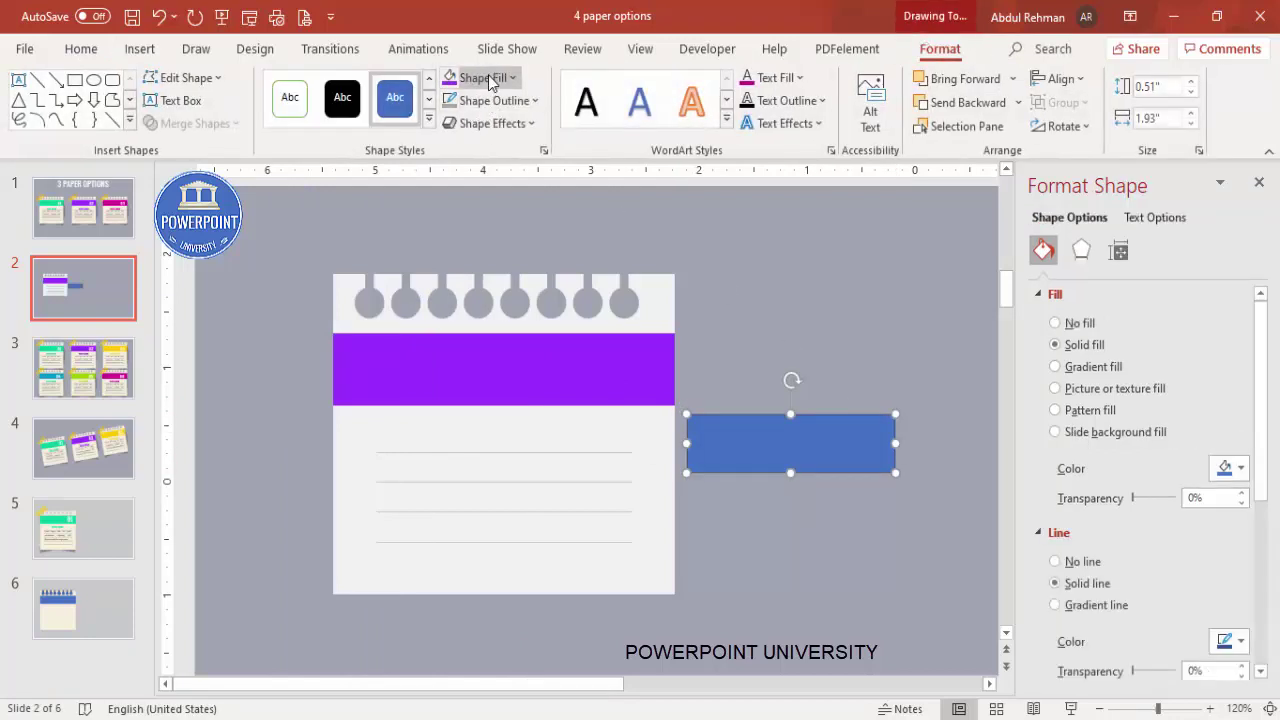
click(490, 80)
click(463, 128)
click(510, 102)
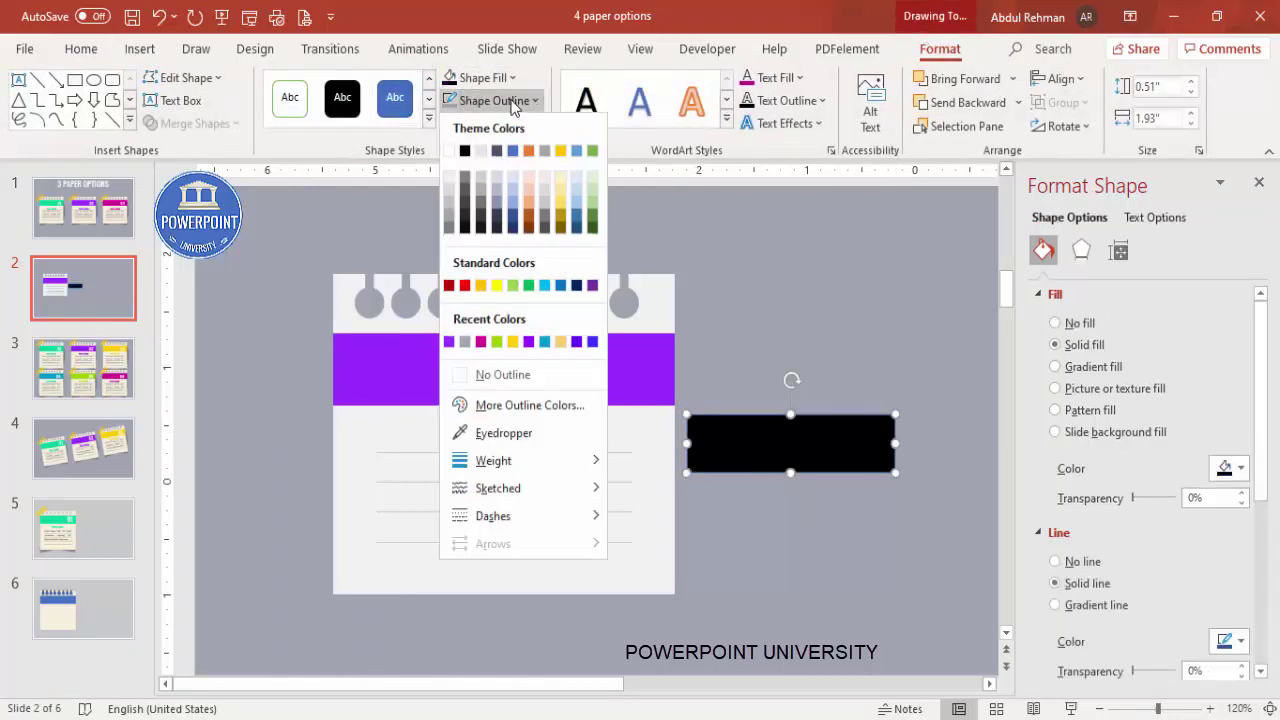
click(502, 367)
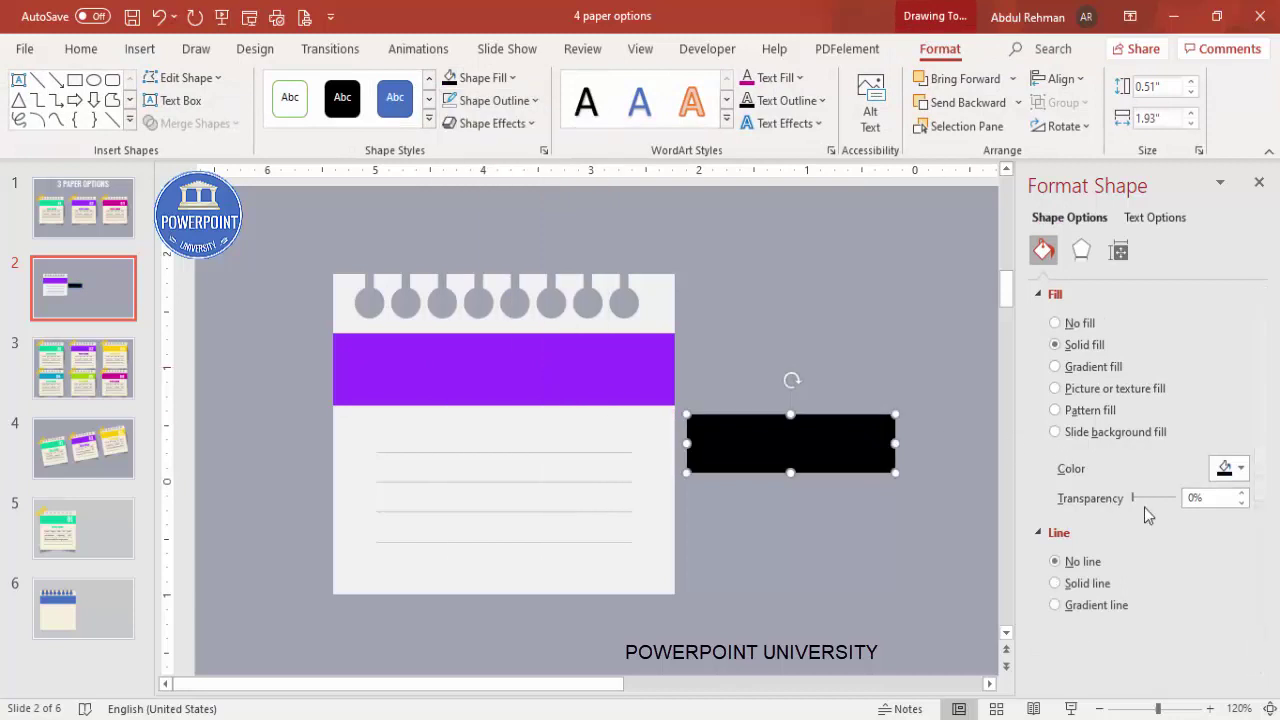
drag(1134, 500, 1157, 502)
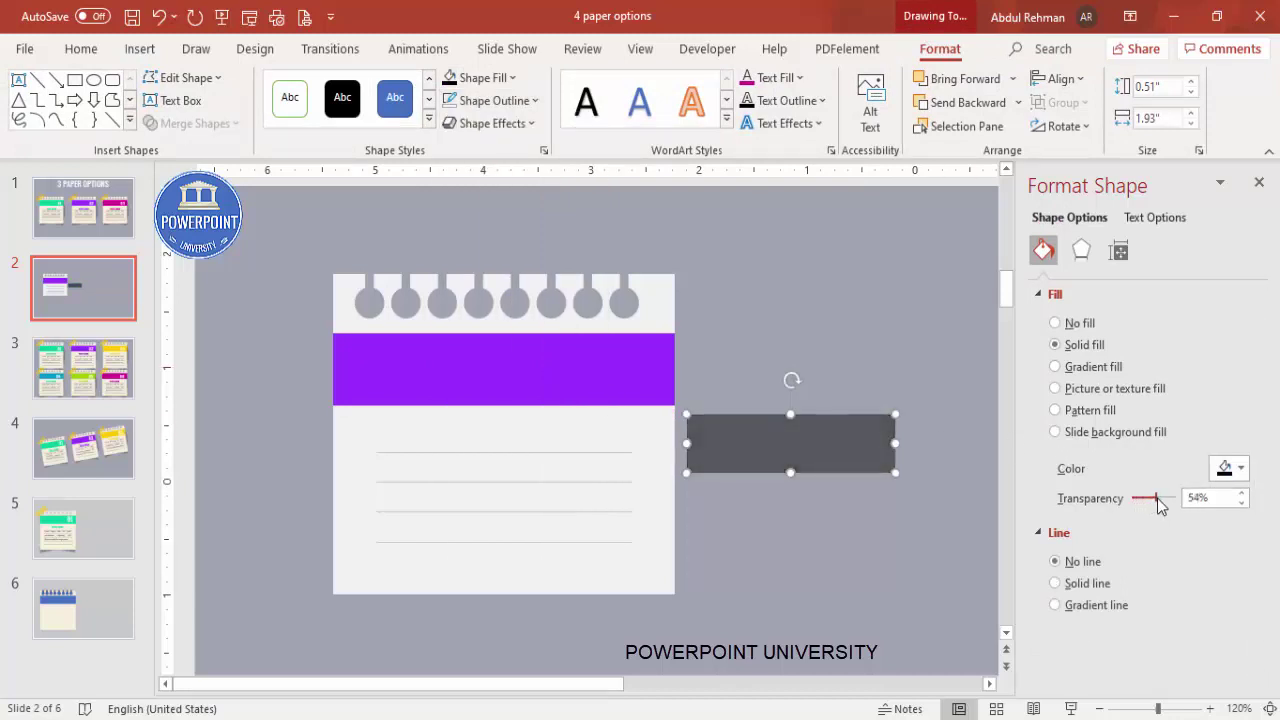
Give the rectangle 11 pt soft edges, tilt it on the notepad's lower part, and send it behind
click(1083, 248)
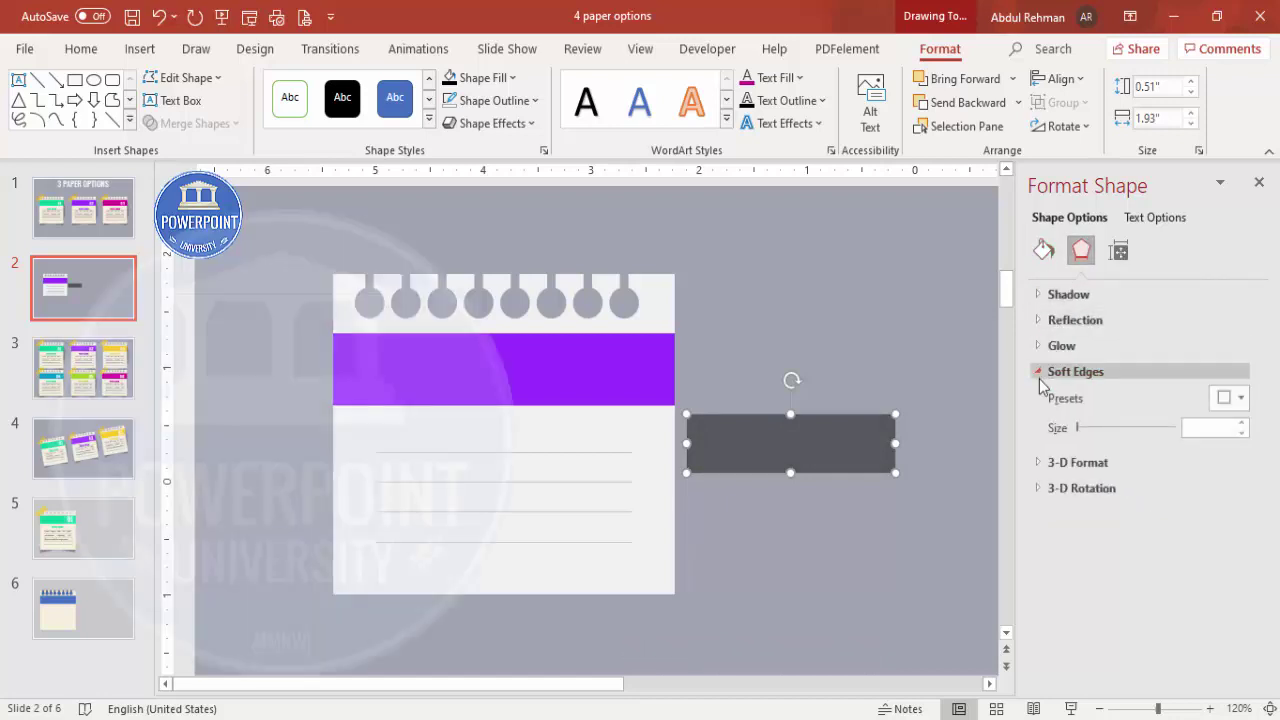
click(1242, 424)
click(1242, 424)
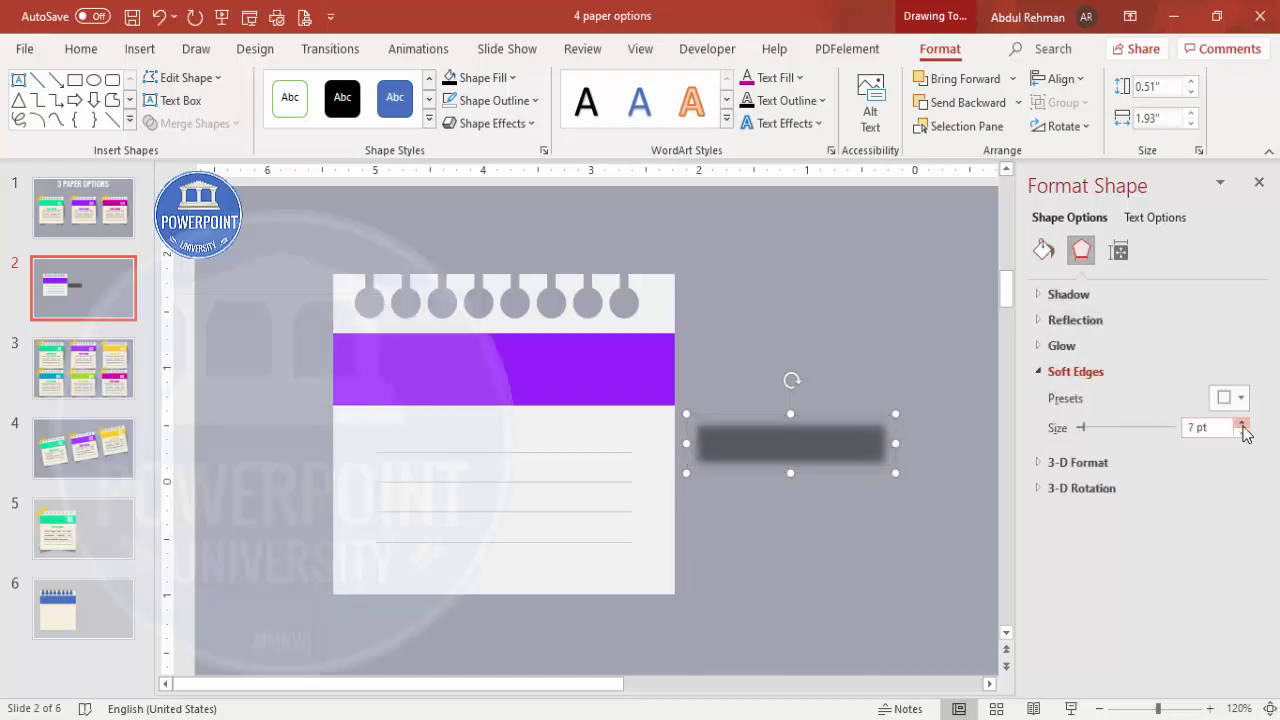
click(1242, 424)
drag(892, 412, 903, 389)
drag(826, 426, 477, 586)
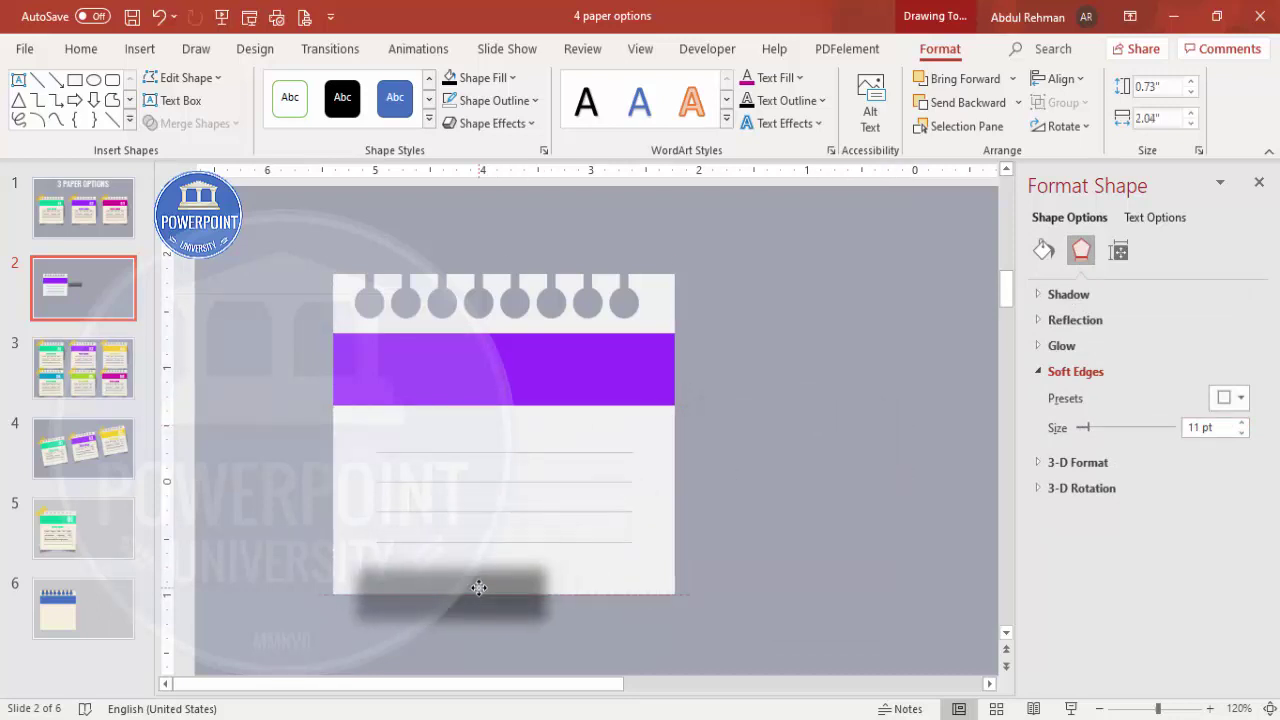
key(Delete)
key(ctrl+z)
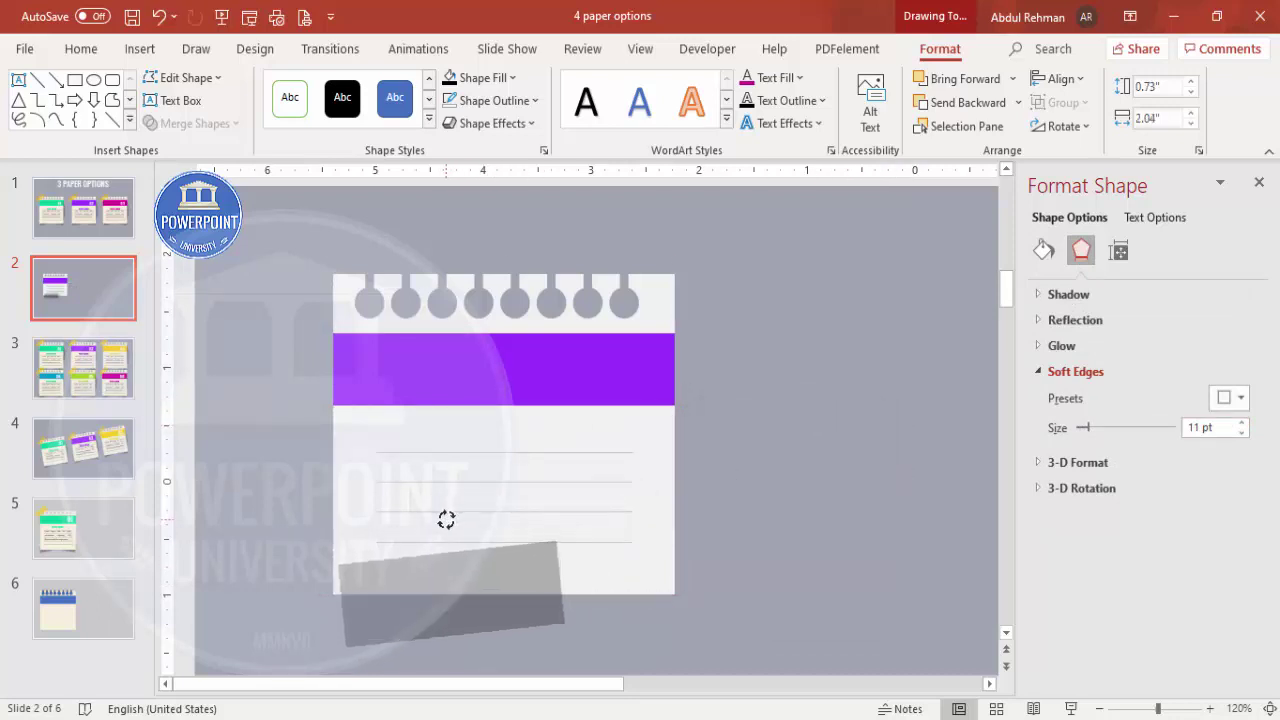
drag(443, 560, 423, 580)
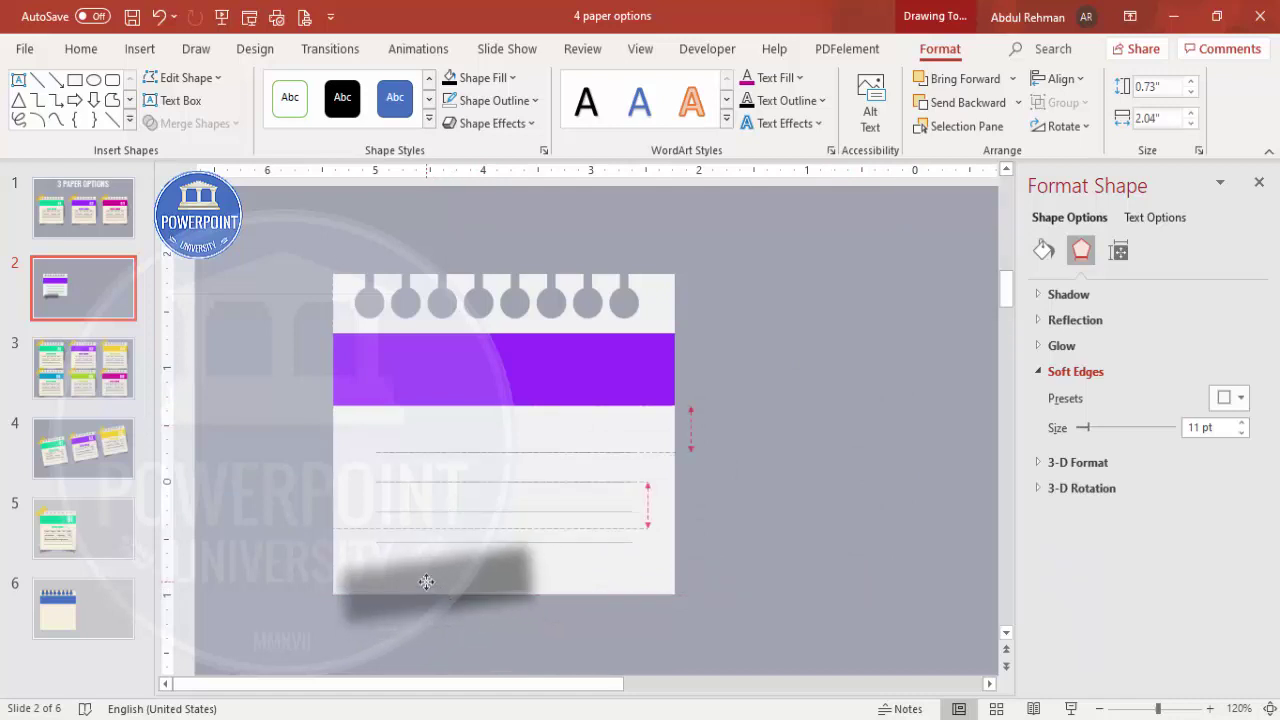
drag(437, 509, 428, 510)
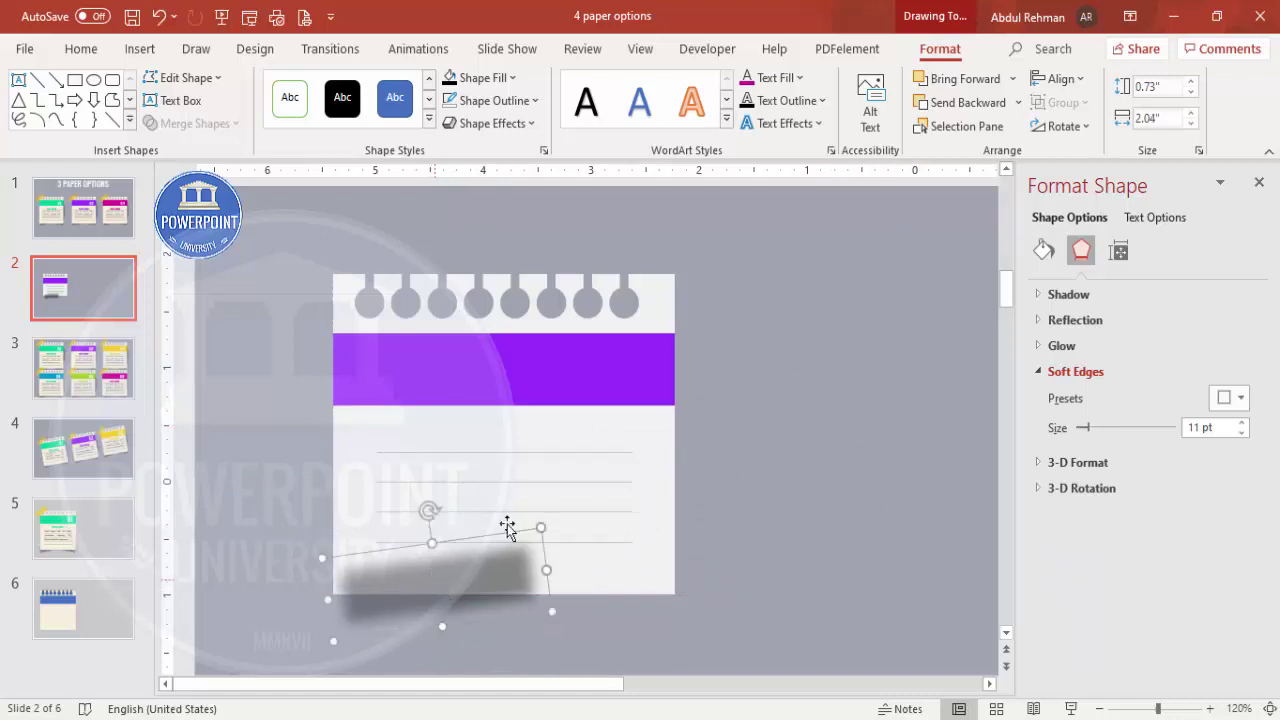
click(1018, 102)
click(966, 157)
Narrow a second shadow to 1.86 in, rotate it, and tuck it behind the paper's bottom edge
drag(397, 606, 395, 603)
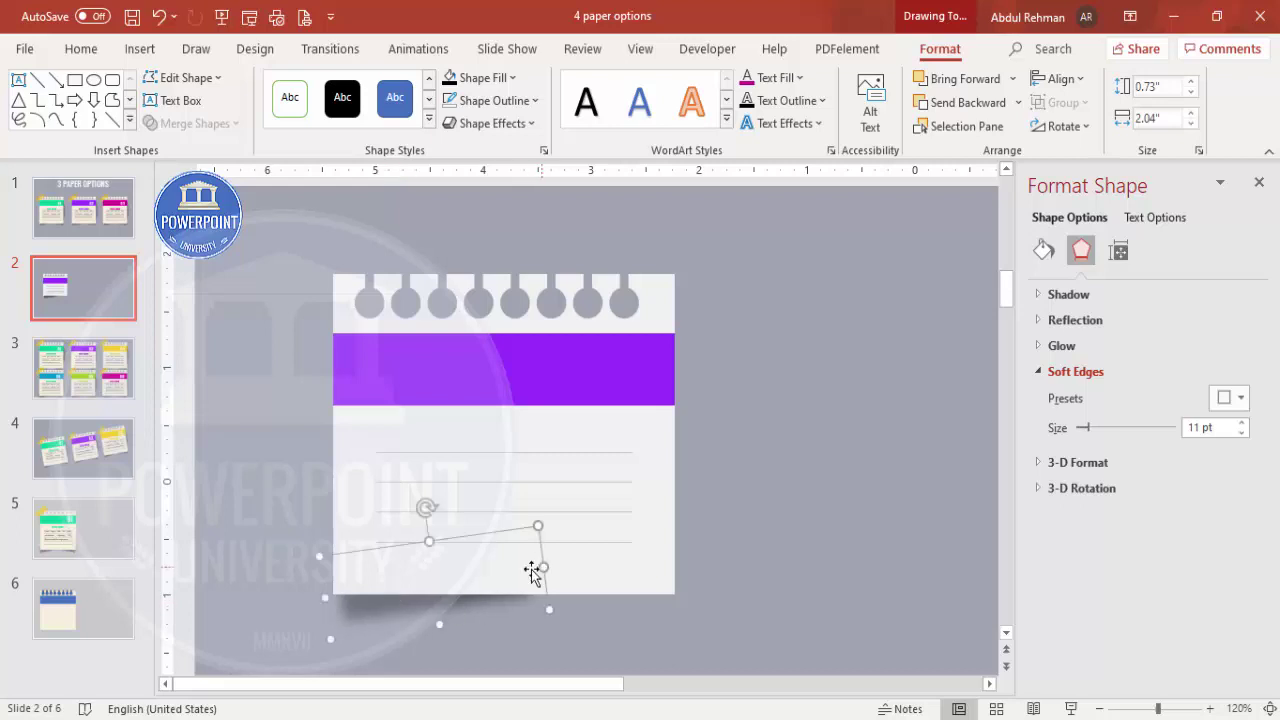
drag(540, 567, 524, 569)
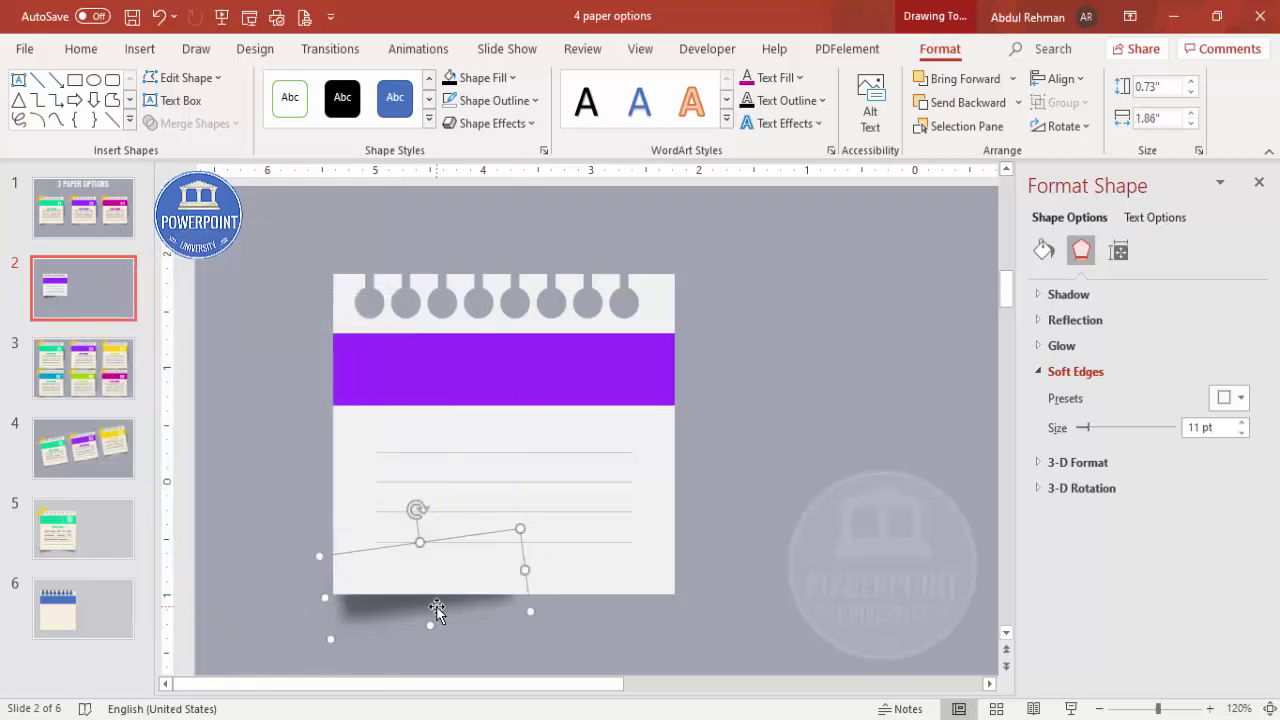
drag(437, 609, 564, 606)
drag(544, 508, 564, 509)
drag(586, 580, 613, 575)
click(1018, 102)
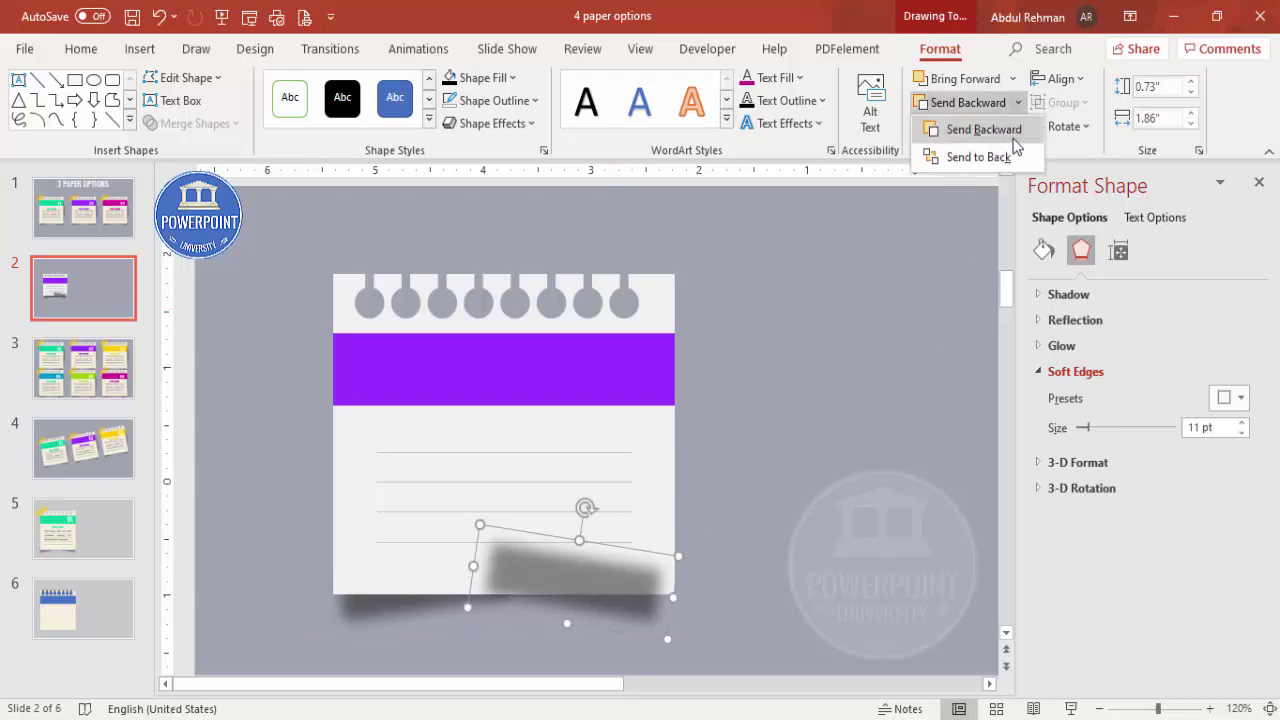
click(974, 157)
click(750, 529)
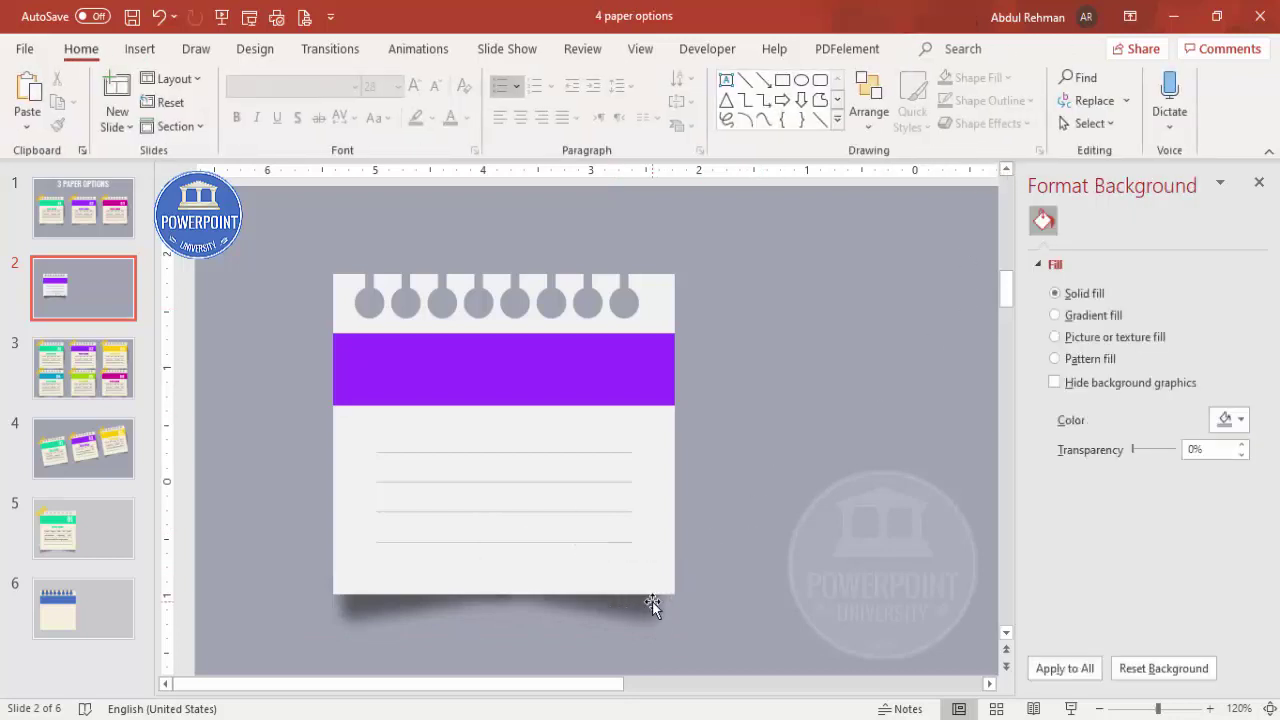
click(640, 607)
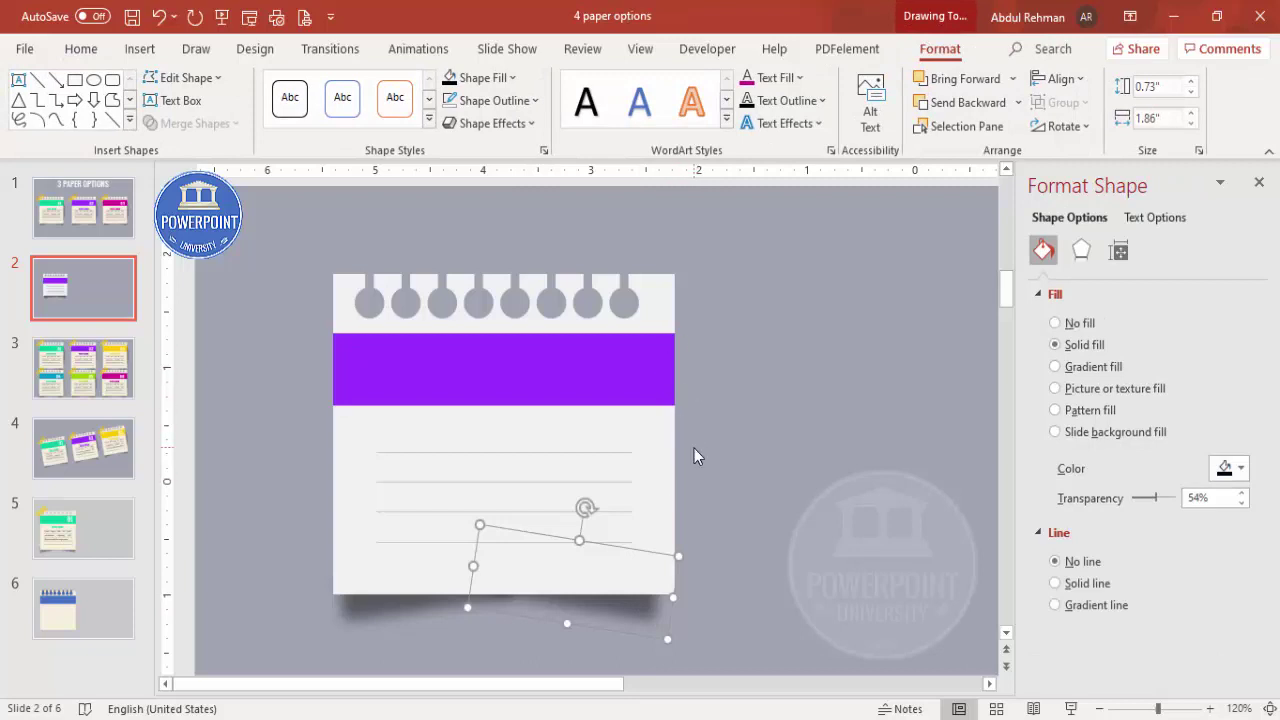
Stand a shadow upright, change it to an oval, and tuck it behind the notepad's right edge
drag(600, 550, 788, 418)
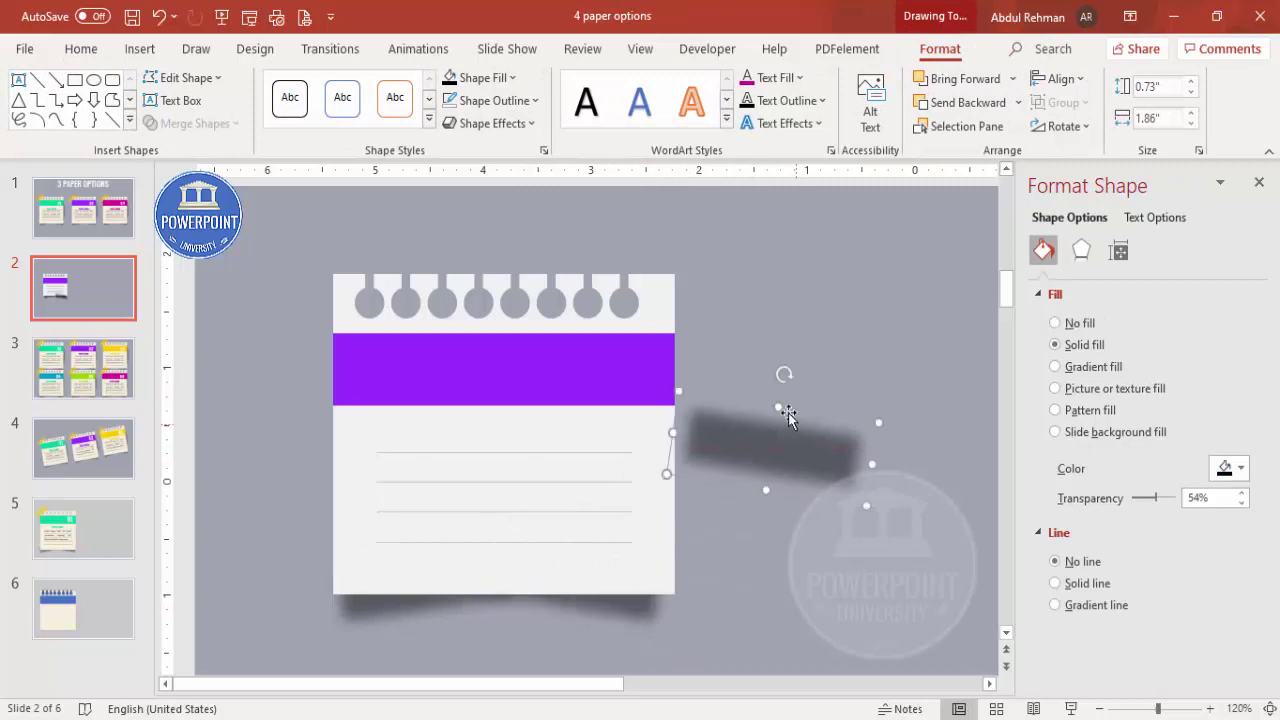
drag(787, 365, 865, 454)
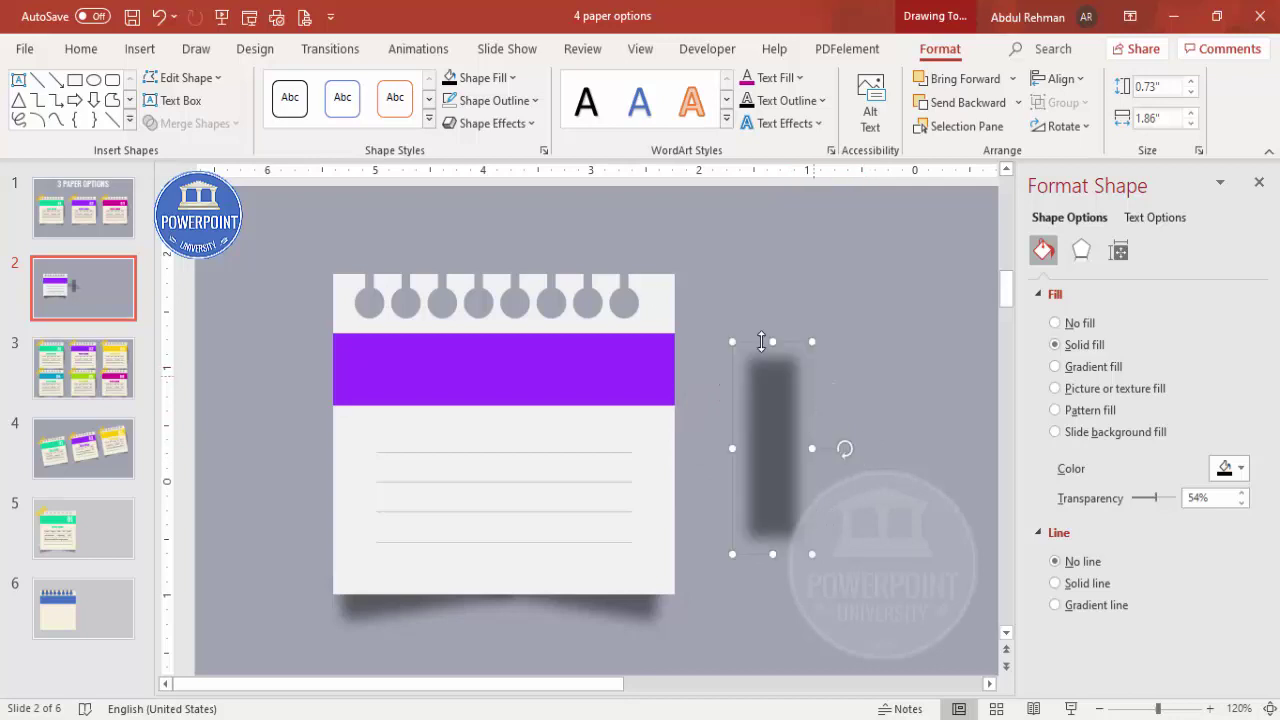
click(190, 78)
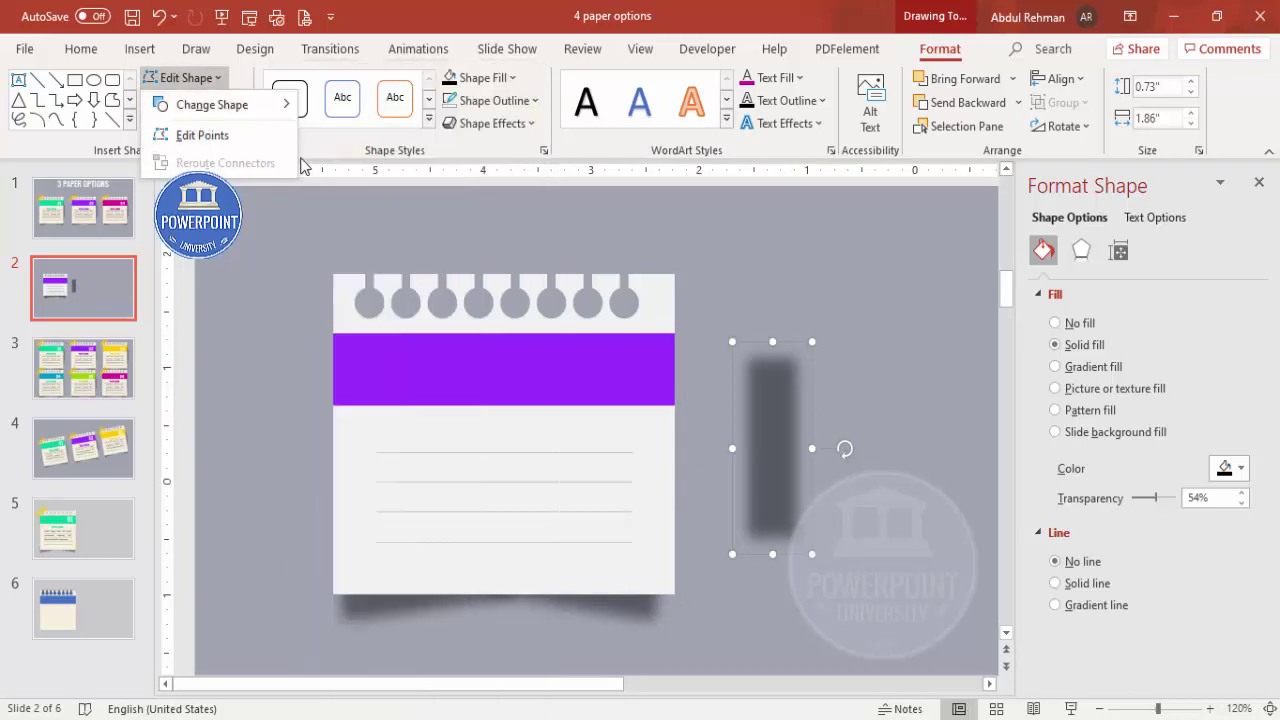
click(322, 160)
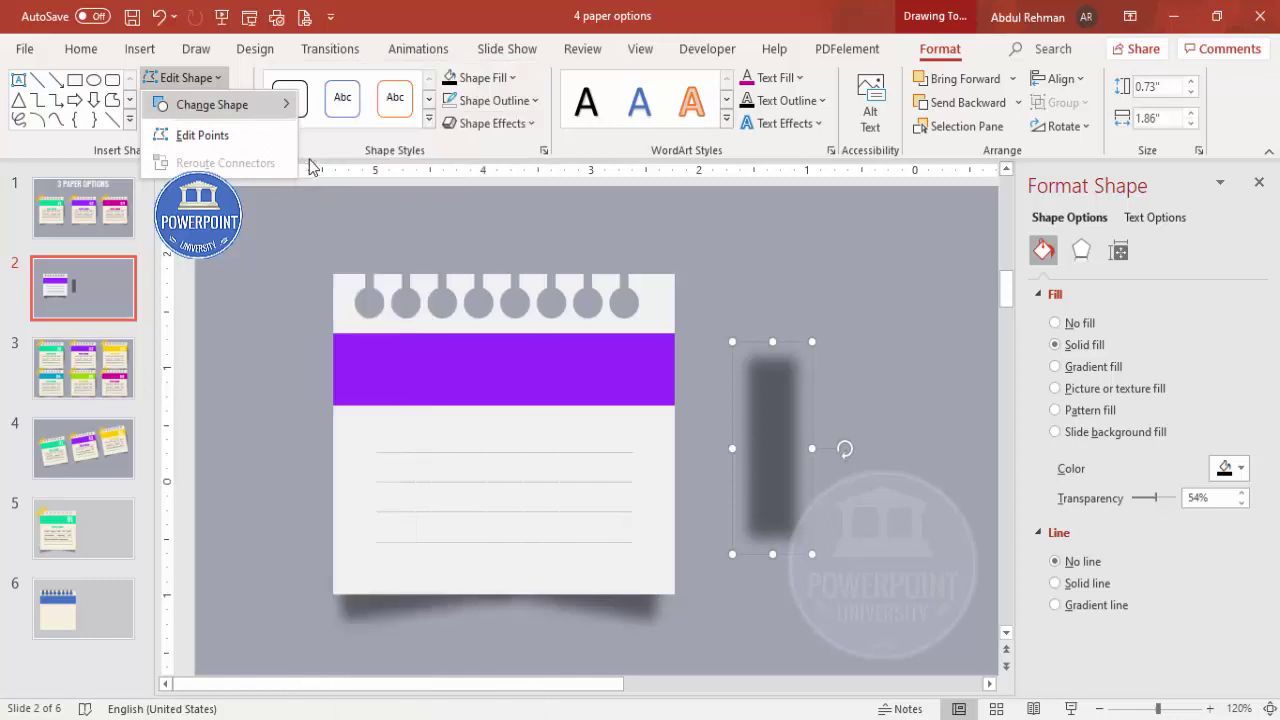
drag(772, 455, 665, 437)
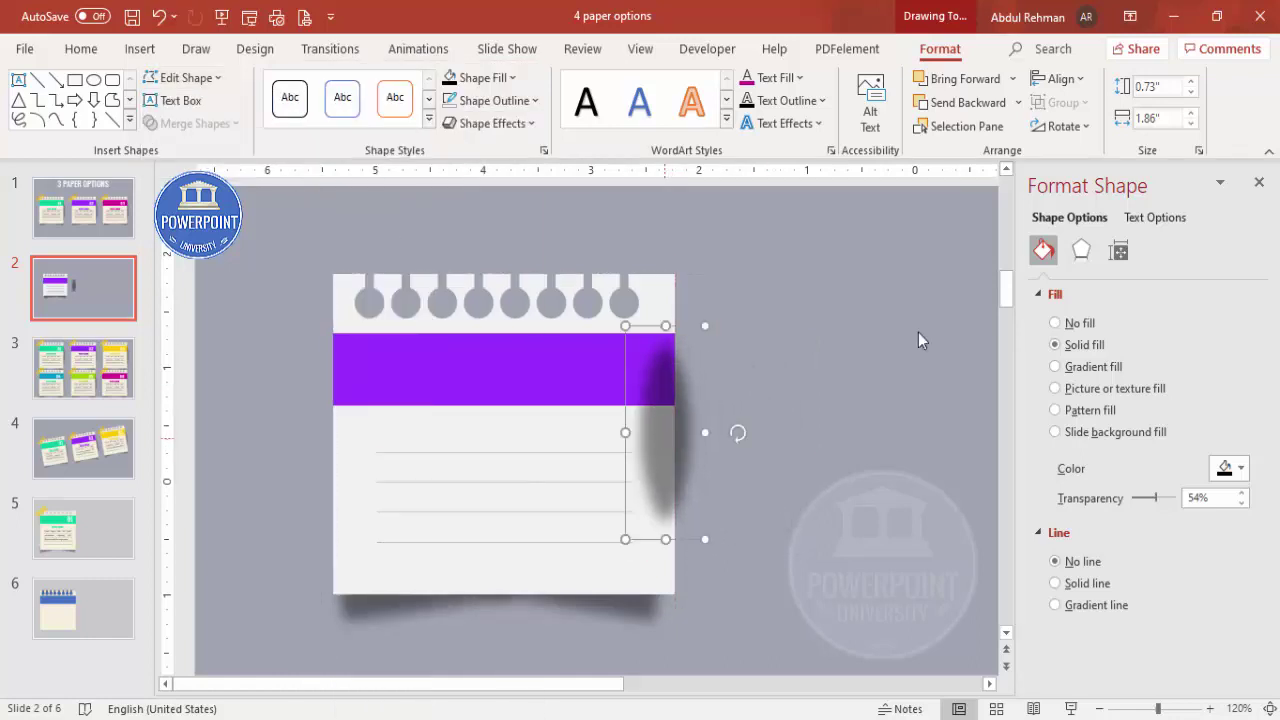
click(1018, 102)
click(1015, 128)
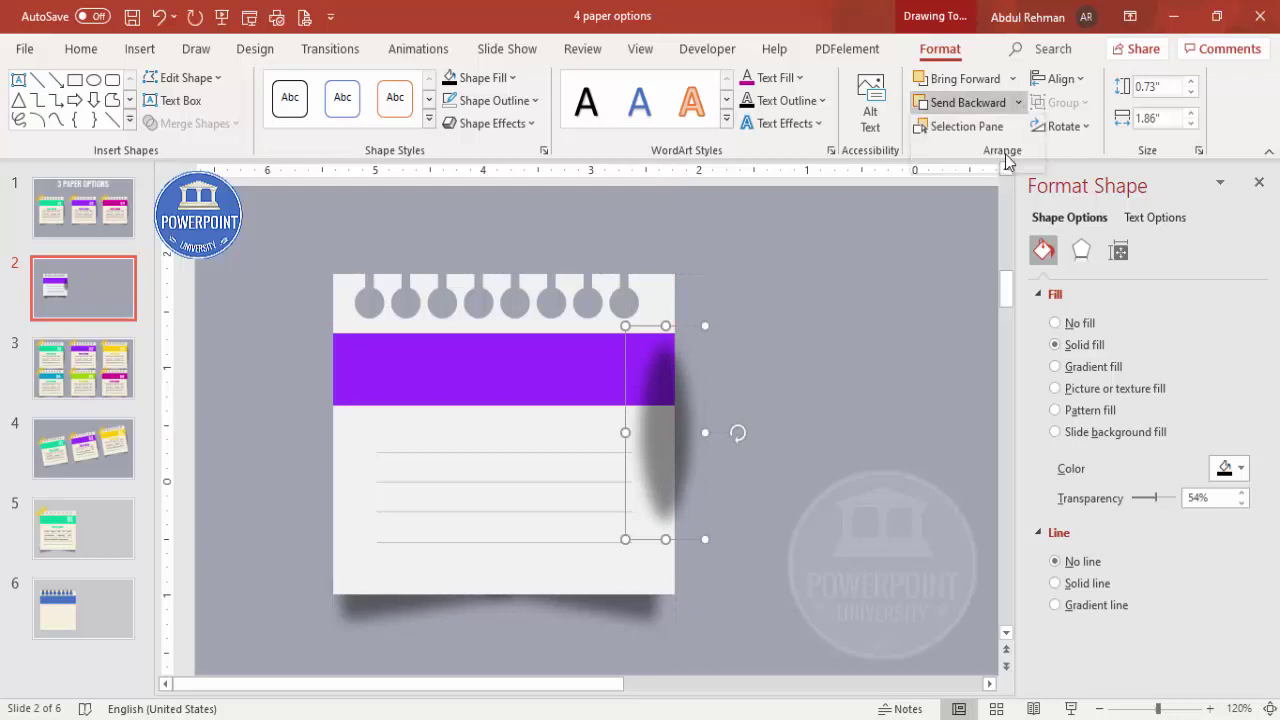
click(840, 364)
drag(682, 452, 677, 450)
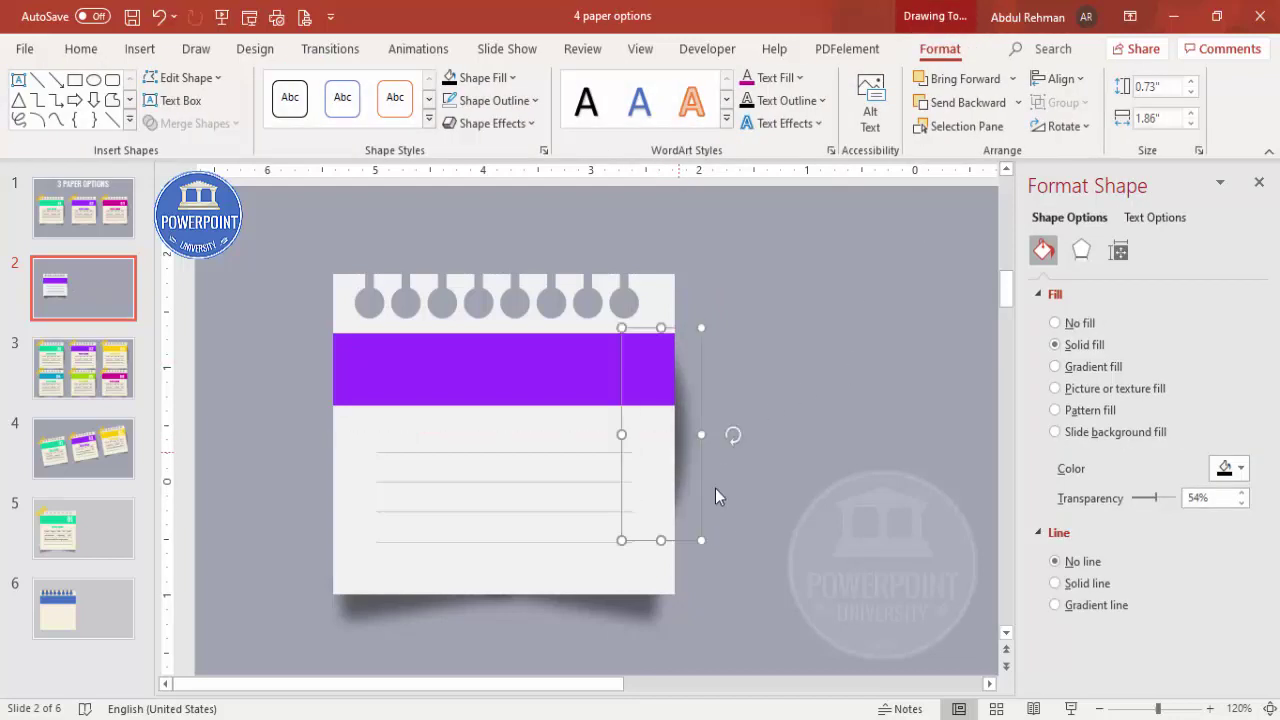
click(723, 513)
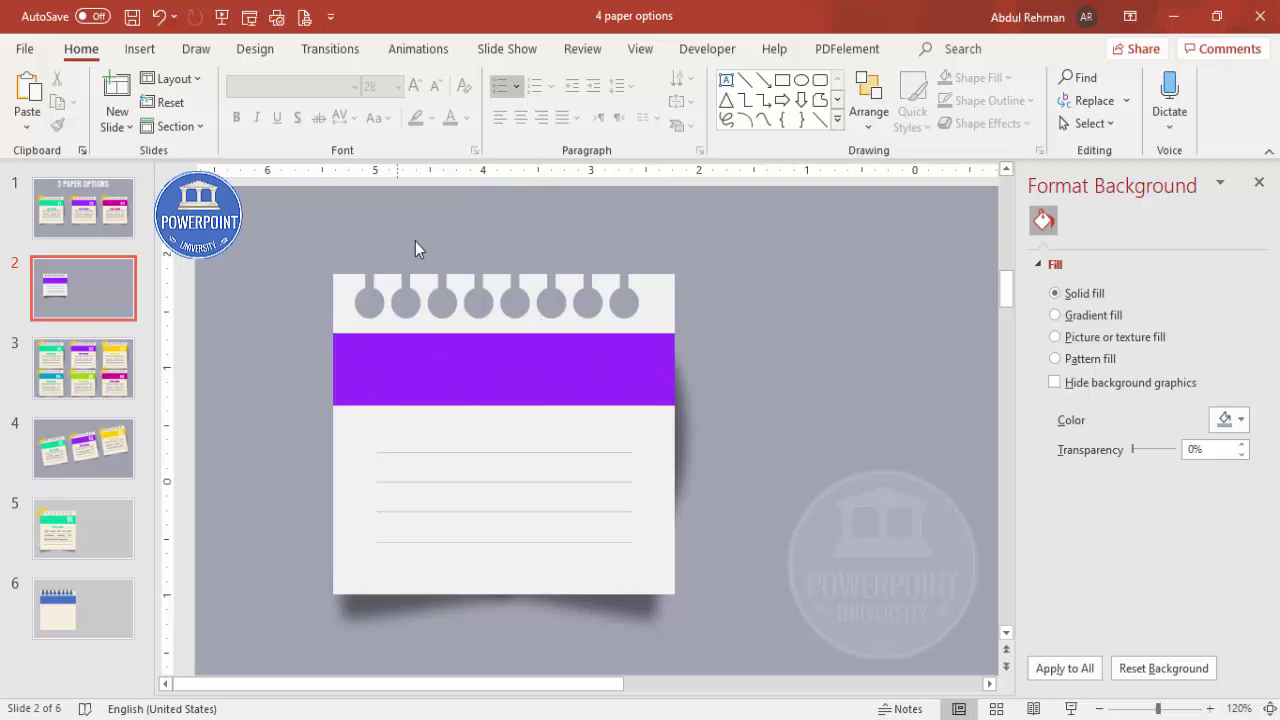
Draw a freeform tape strip with ragged ends
click(148, 52)
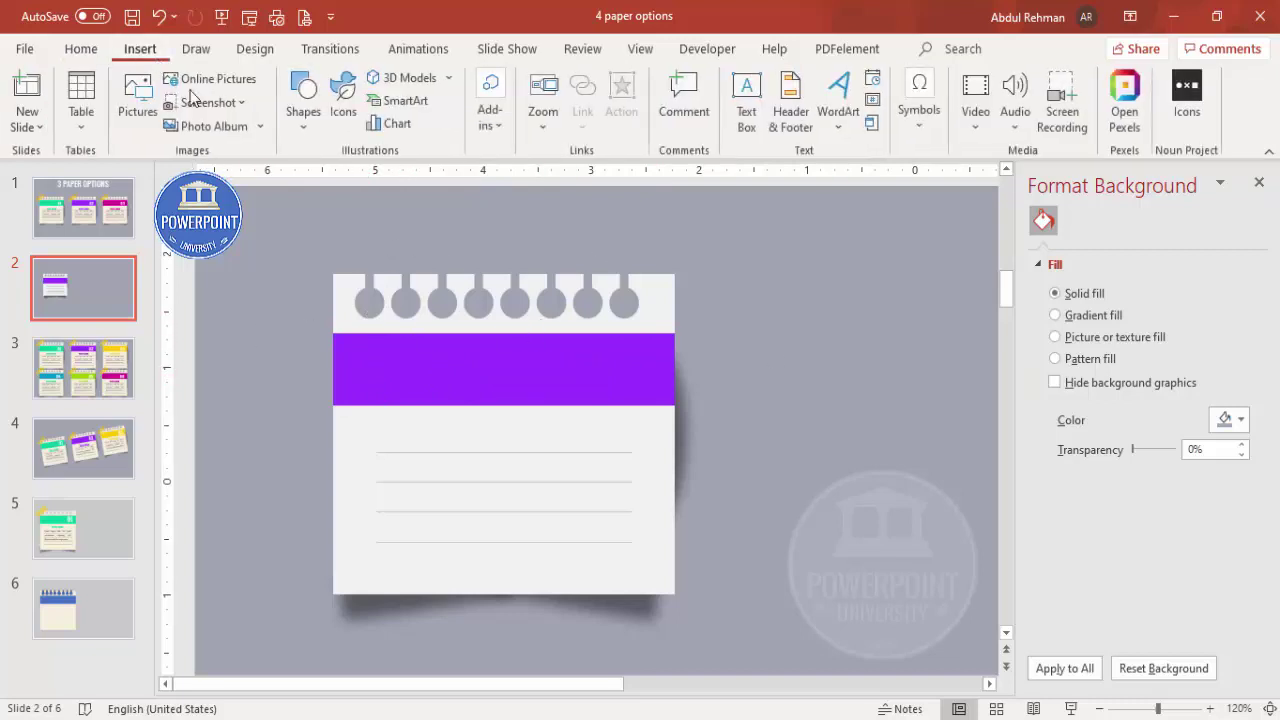
click(305, 130)
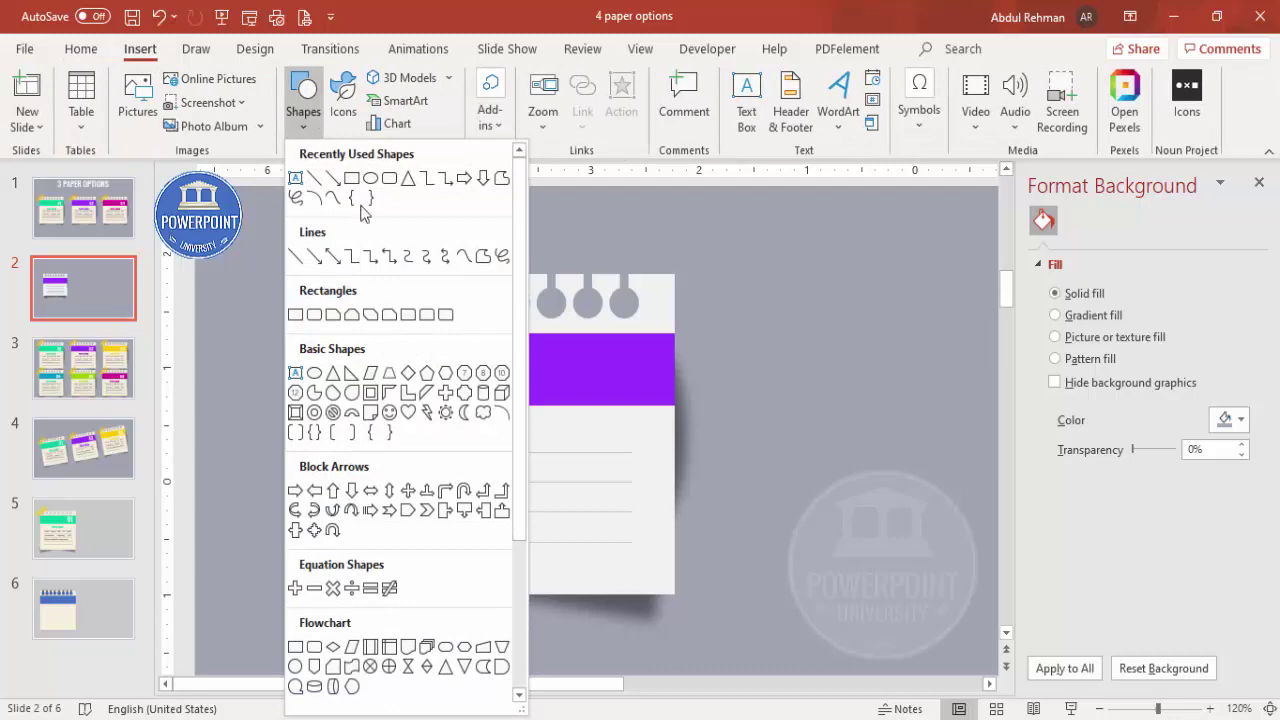
click(482, 258)
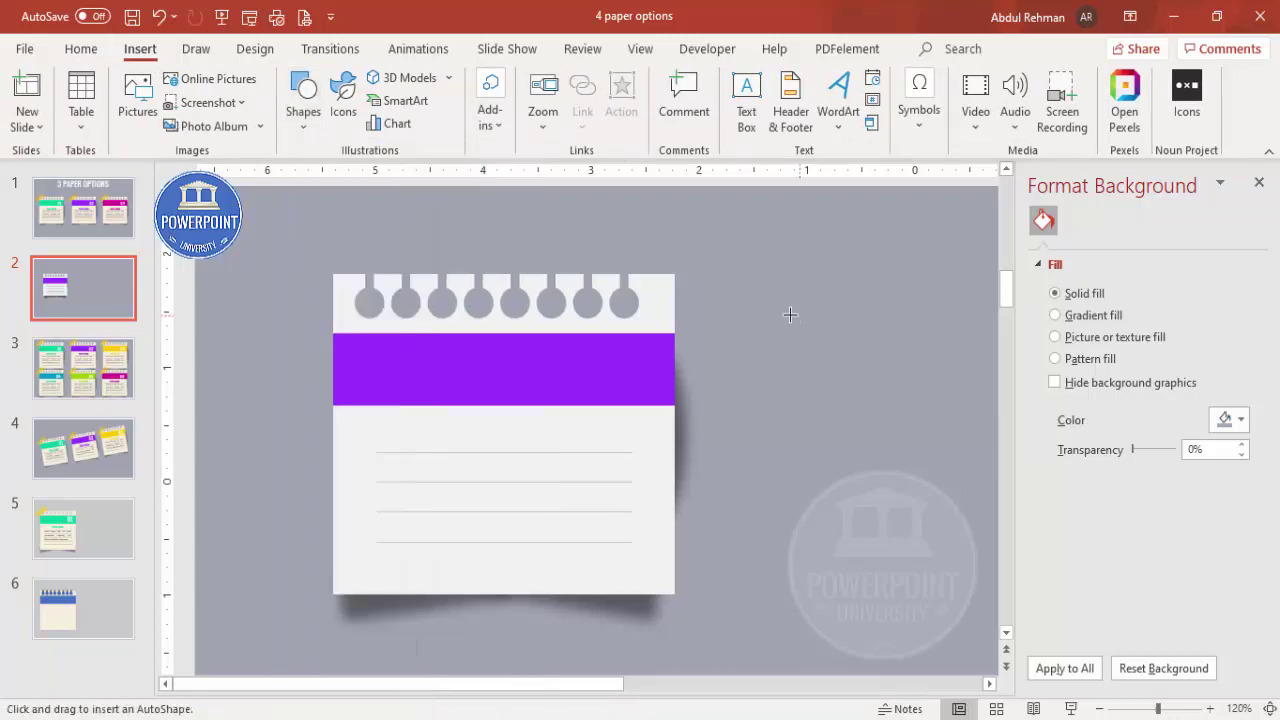
click(723, 308)
click(714, 316)
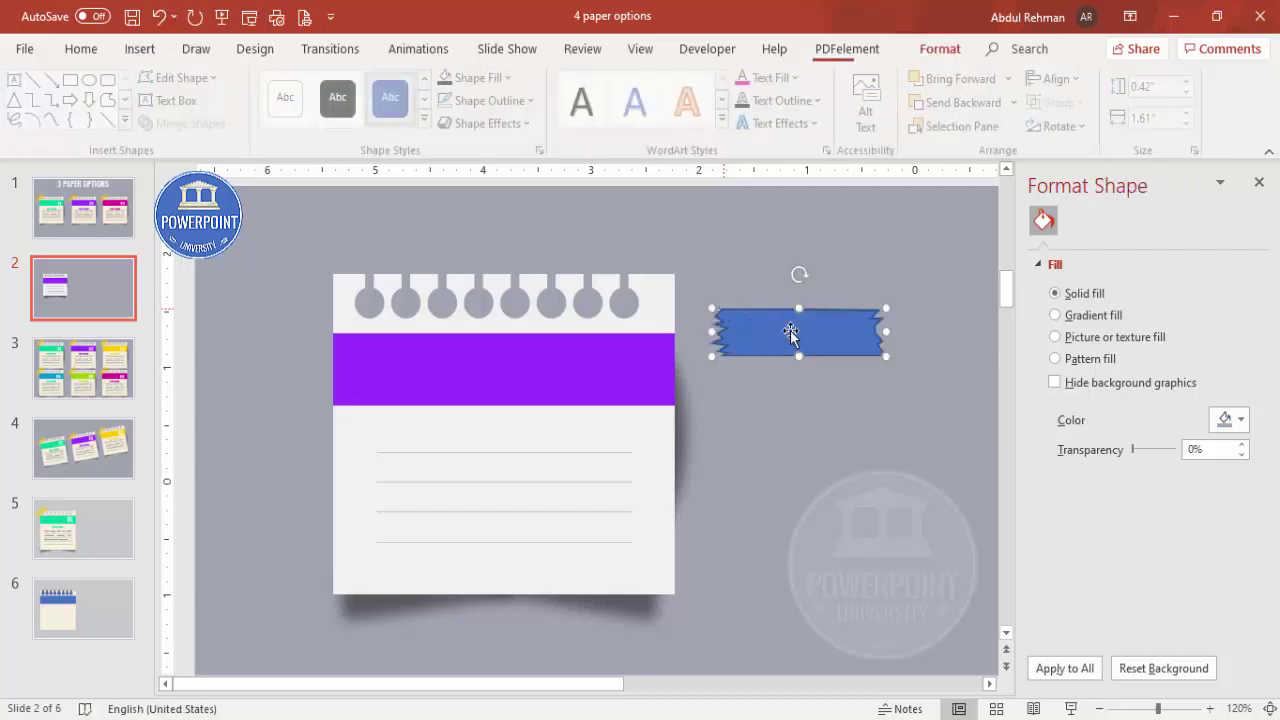
Give the tape gold fill, no outline and 40% transparency, and place it over the card's top-left corner
click(519, 110)
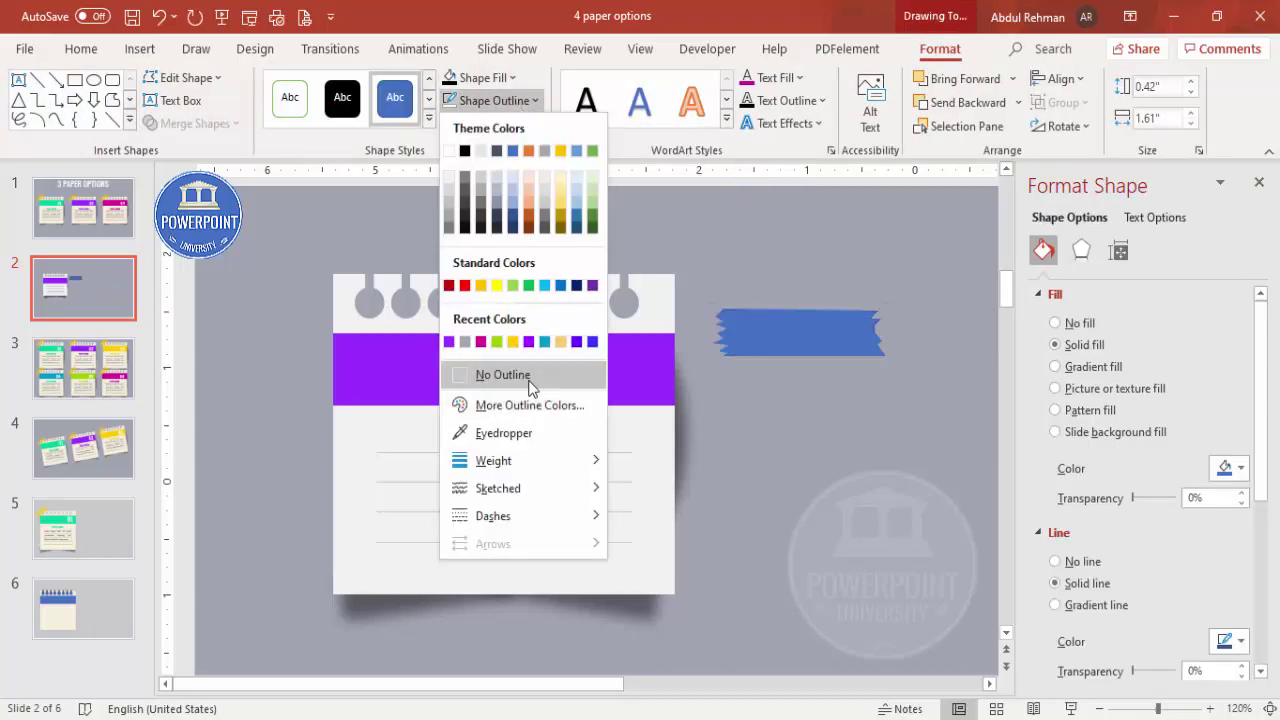
click(495, 353)
click(497, 78)
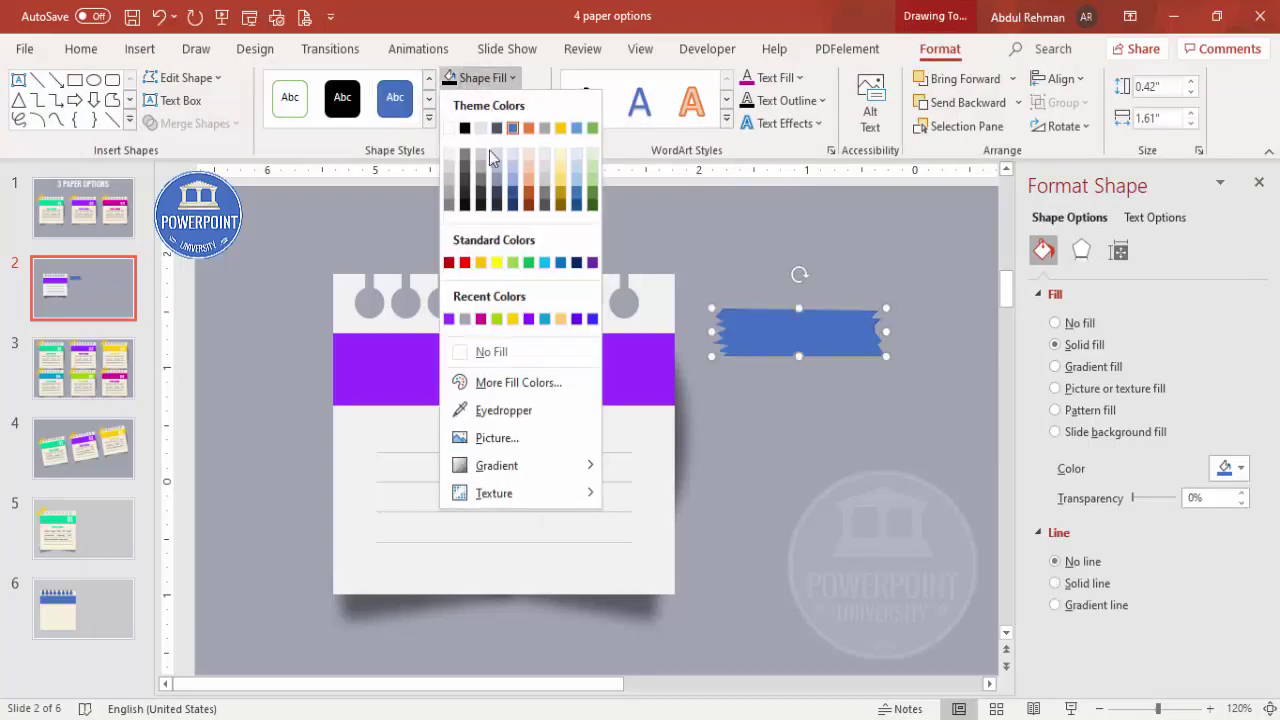
click(481, 263)
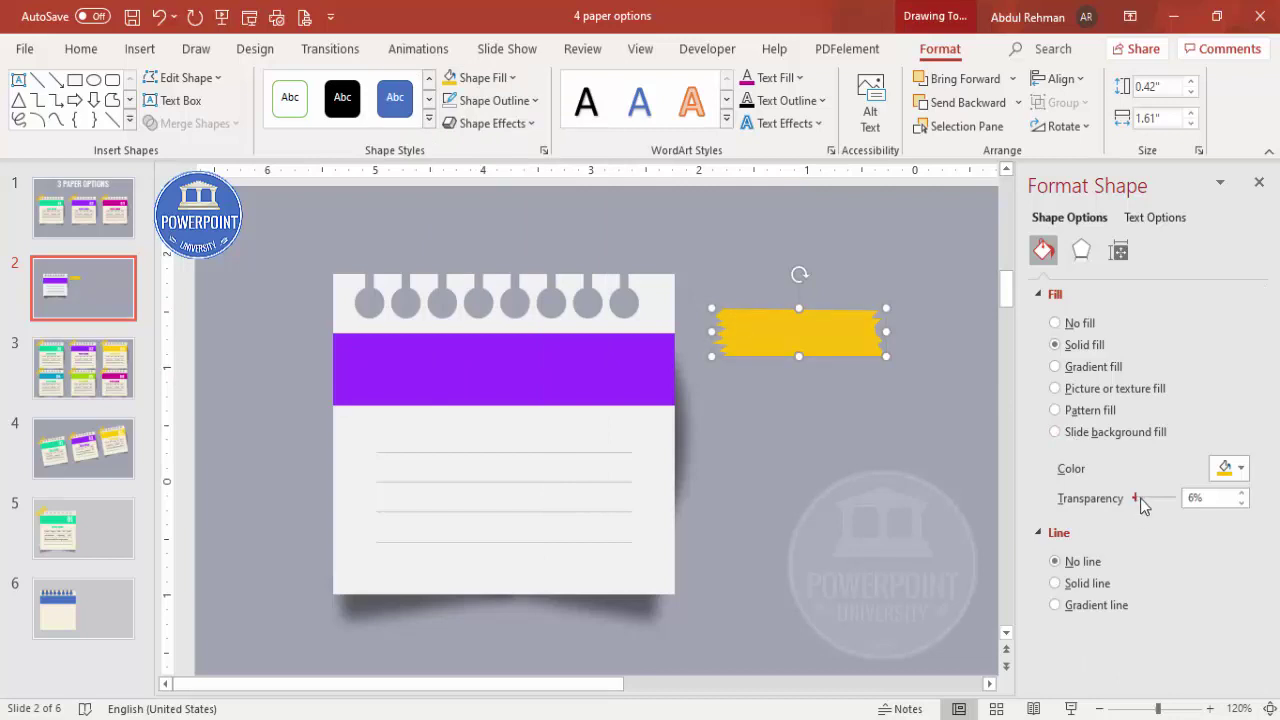
drag(1155, 505, 1150, 500)
drag(845, 320, 375, 264)
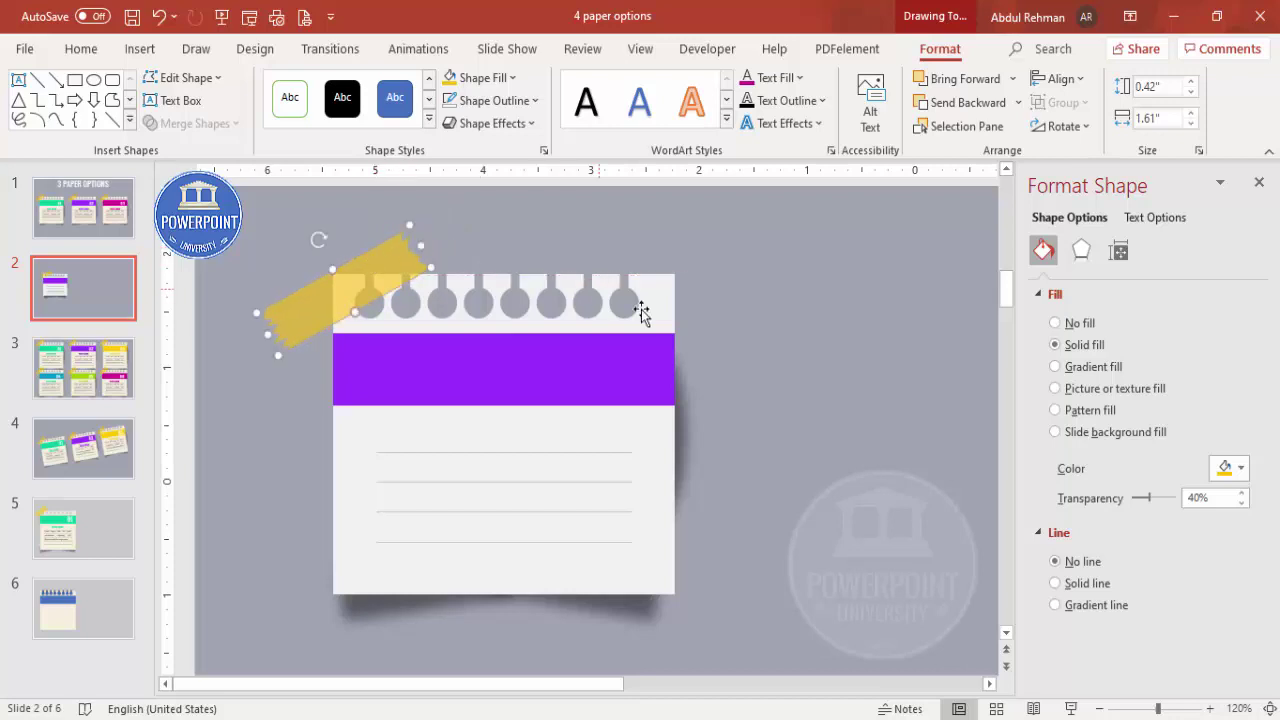
click(763, 346)
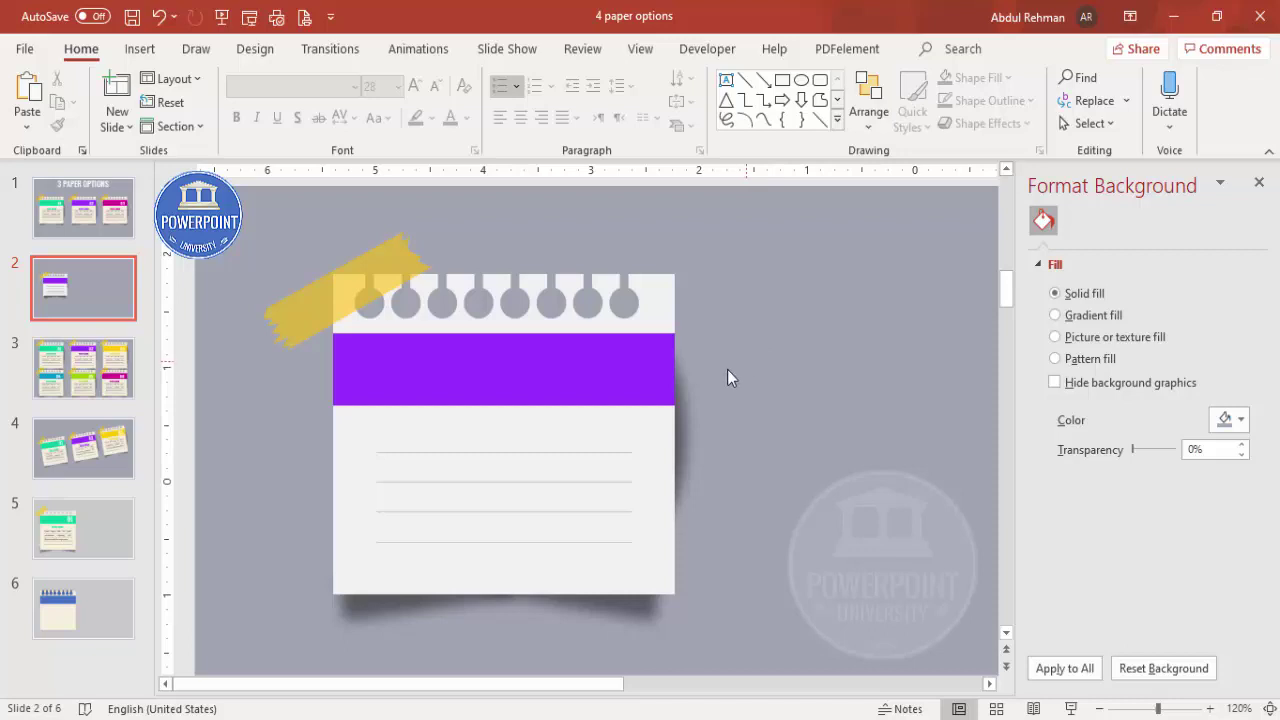
Draw a text box on the purple band and type 01
click(140, 50)
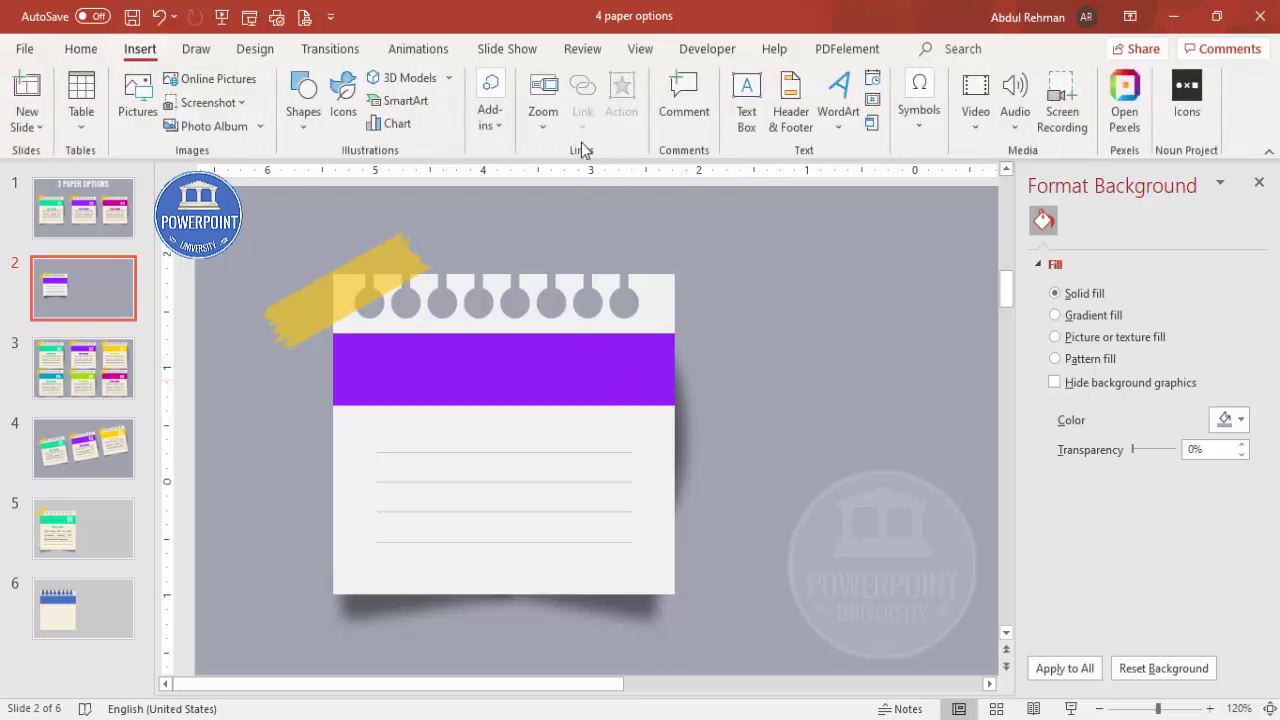
click(746, 100)
drag(529, 356, 671, 416)
text(01)
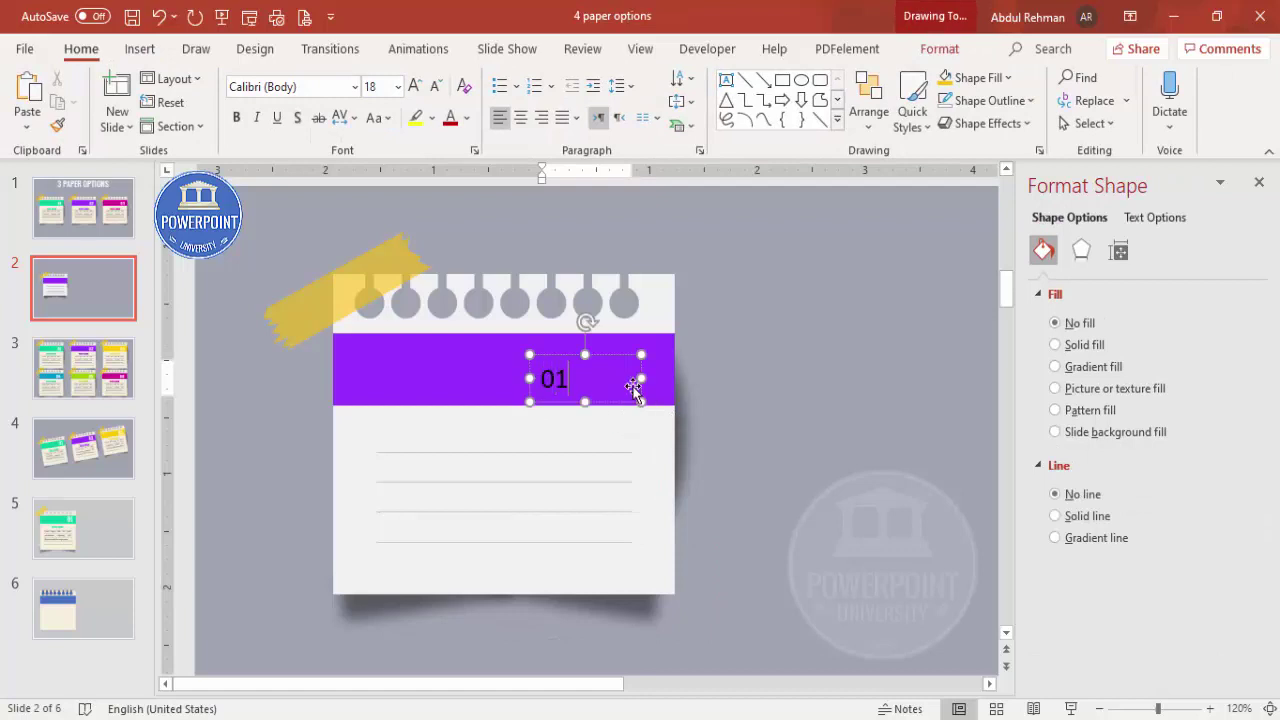
Make 01 right-aligned, white, Oswald 36 pt, and move it to the band's right end
click(606, 344)
click(541, 117)
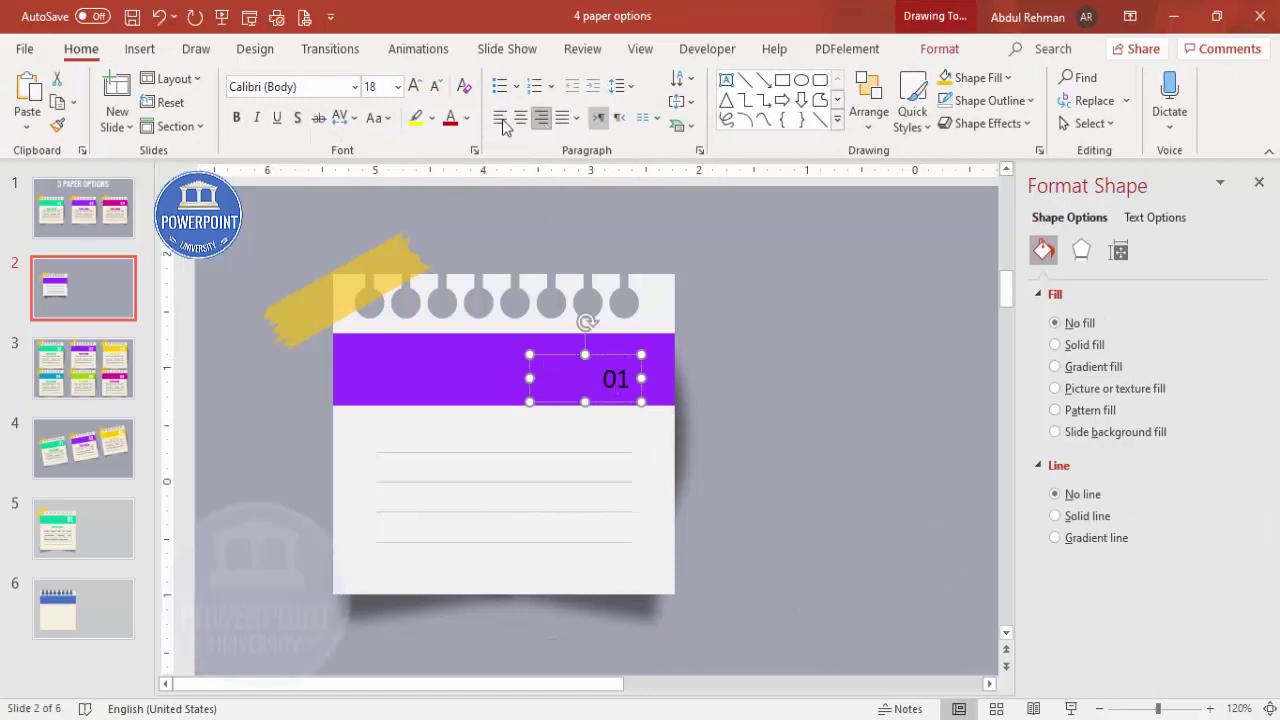
click(466, 118)
click(459, 178)
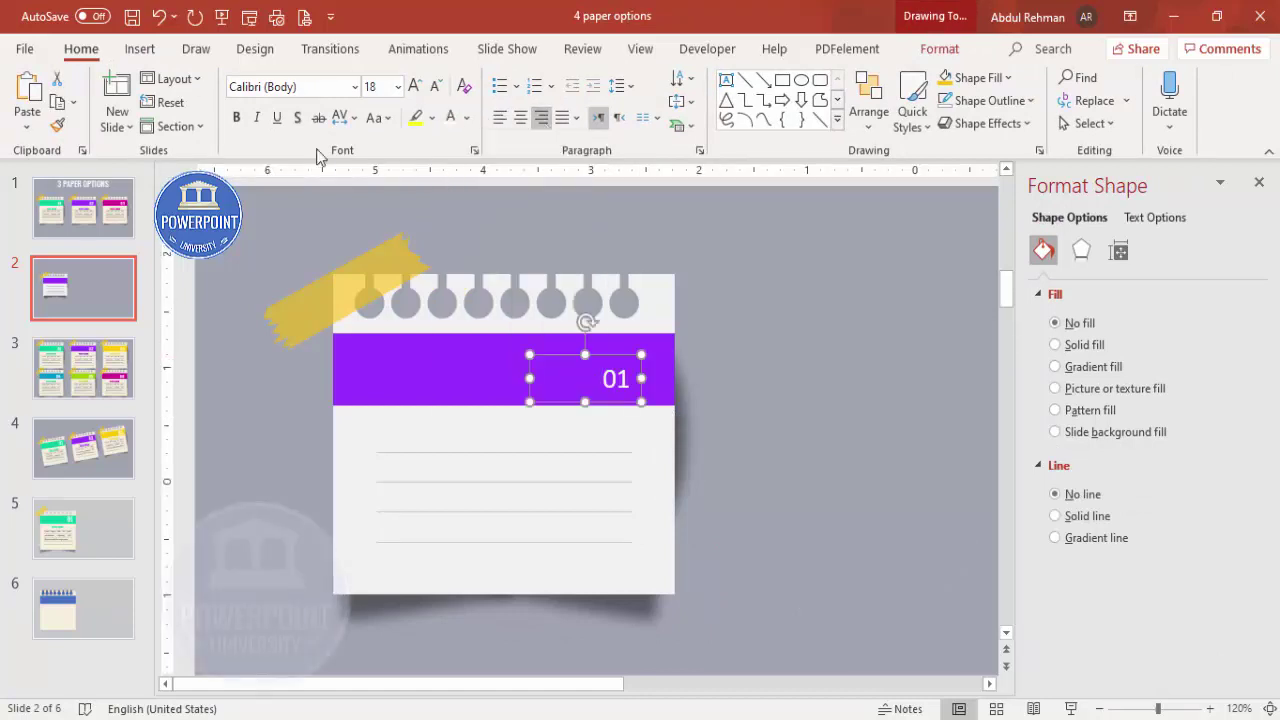
click(326, 88)
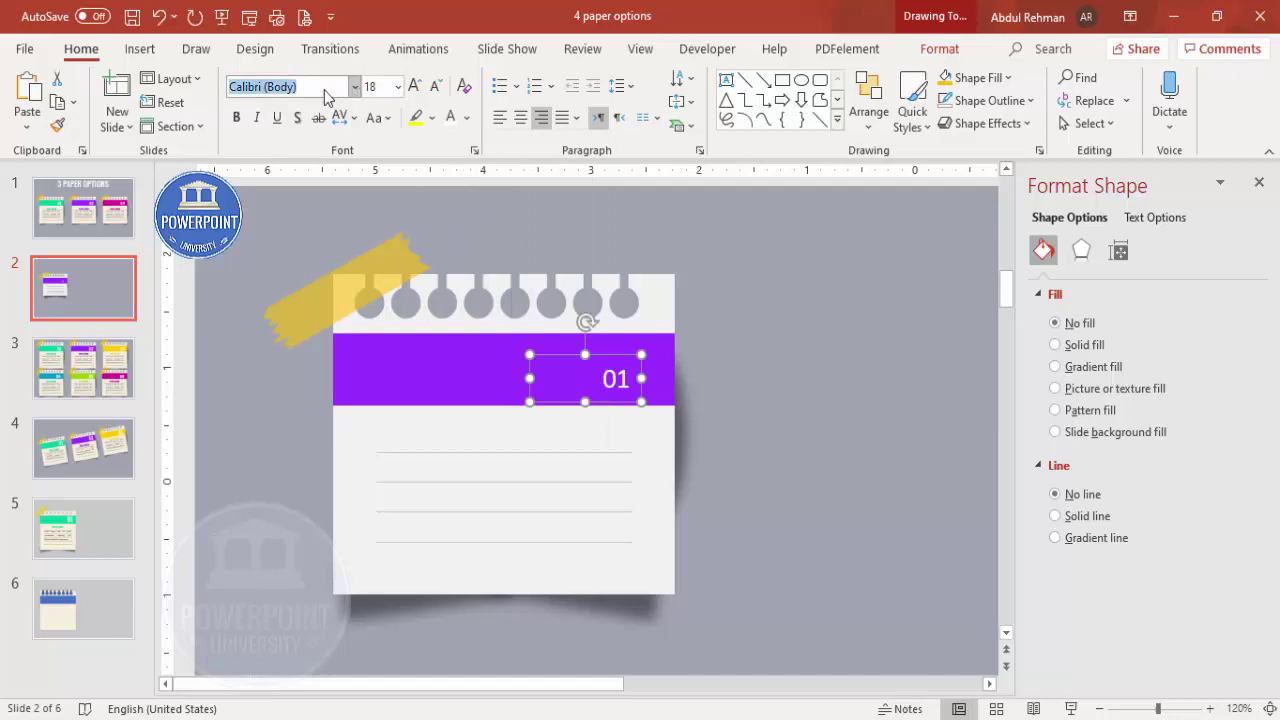
text(Oswald)
key(Return)
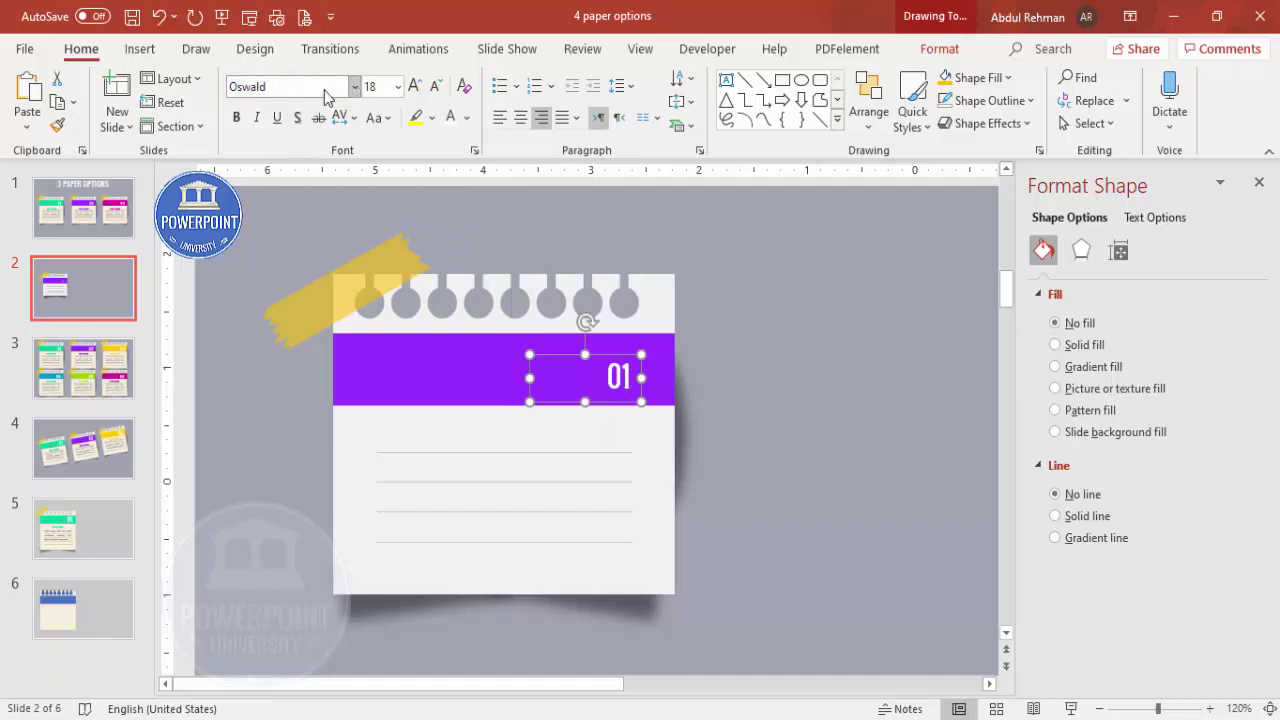
click(414, 86)
click(414, 86)
click(414, 86)
click(414, 86)
click(414, 86)
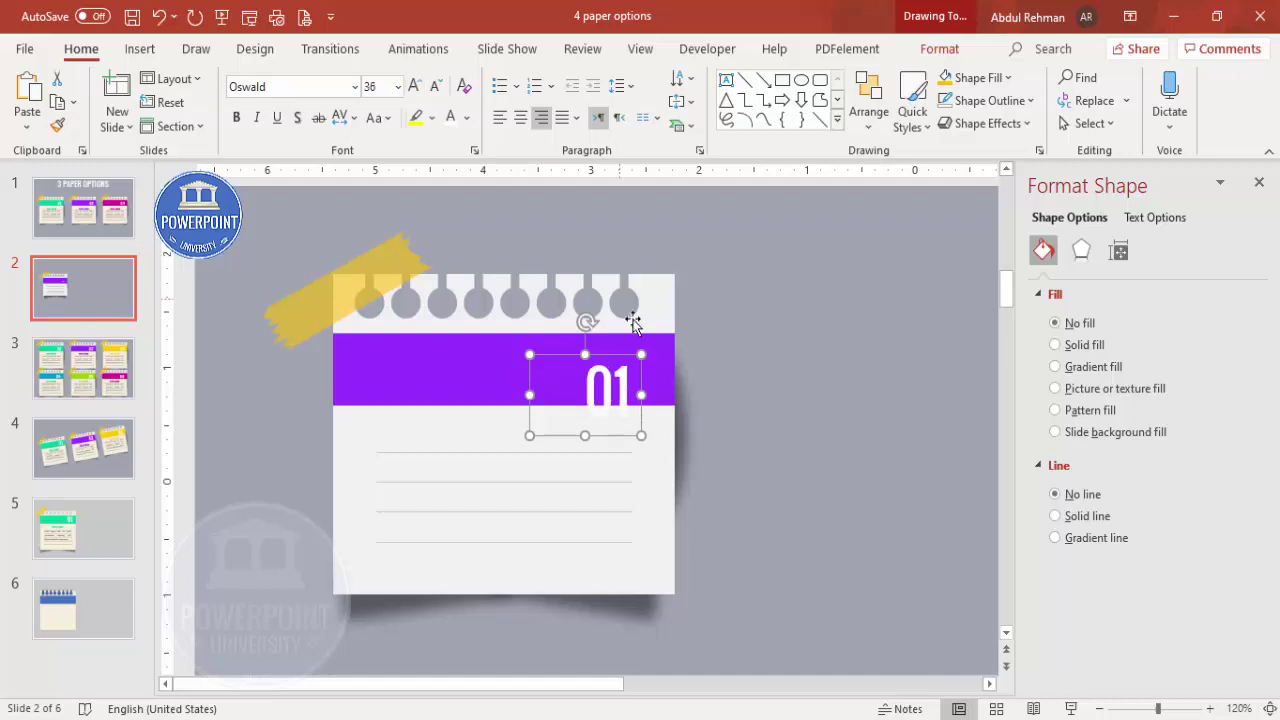
drag(631, 357, 645, 333)
click(736, 345)
Draw a text box below the band and type TITLE HERE
click(140, 48)
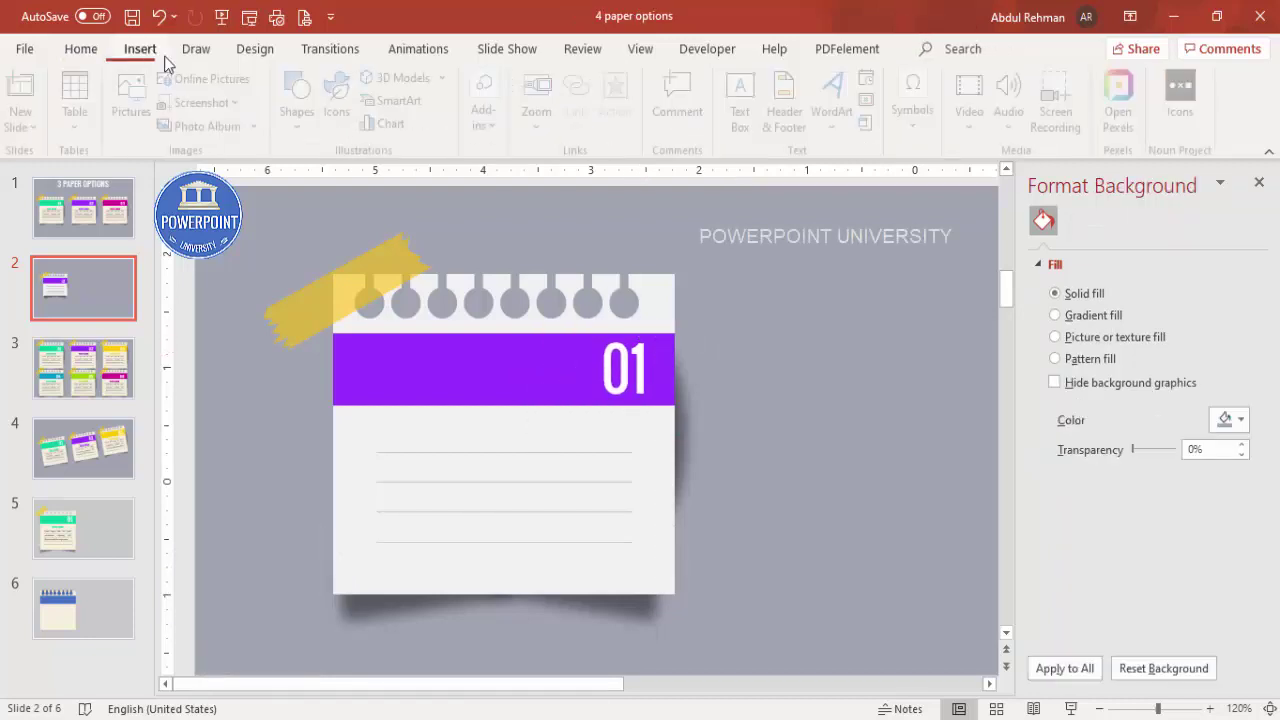
click(748, 104)
drag(408, 420, 600, 440)
text(TITL)
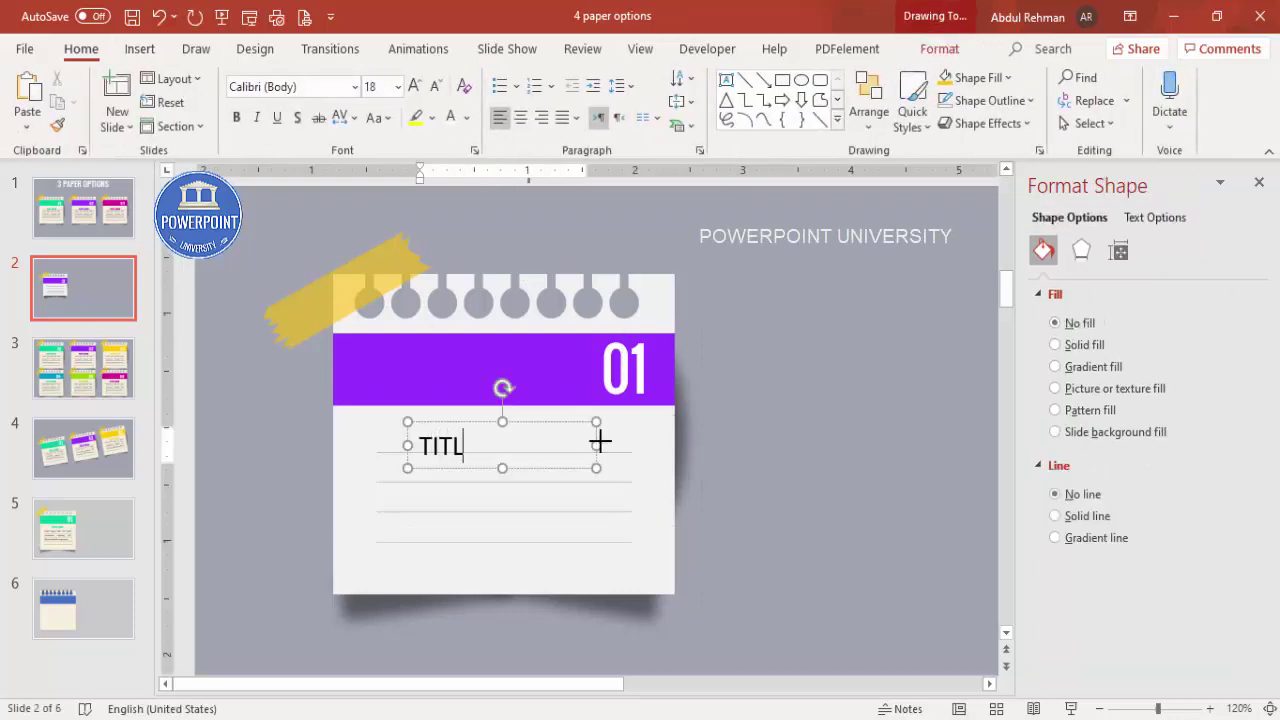
text(E HERE)
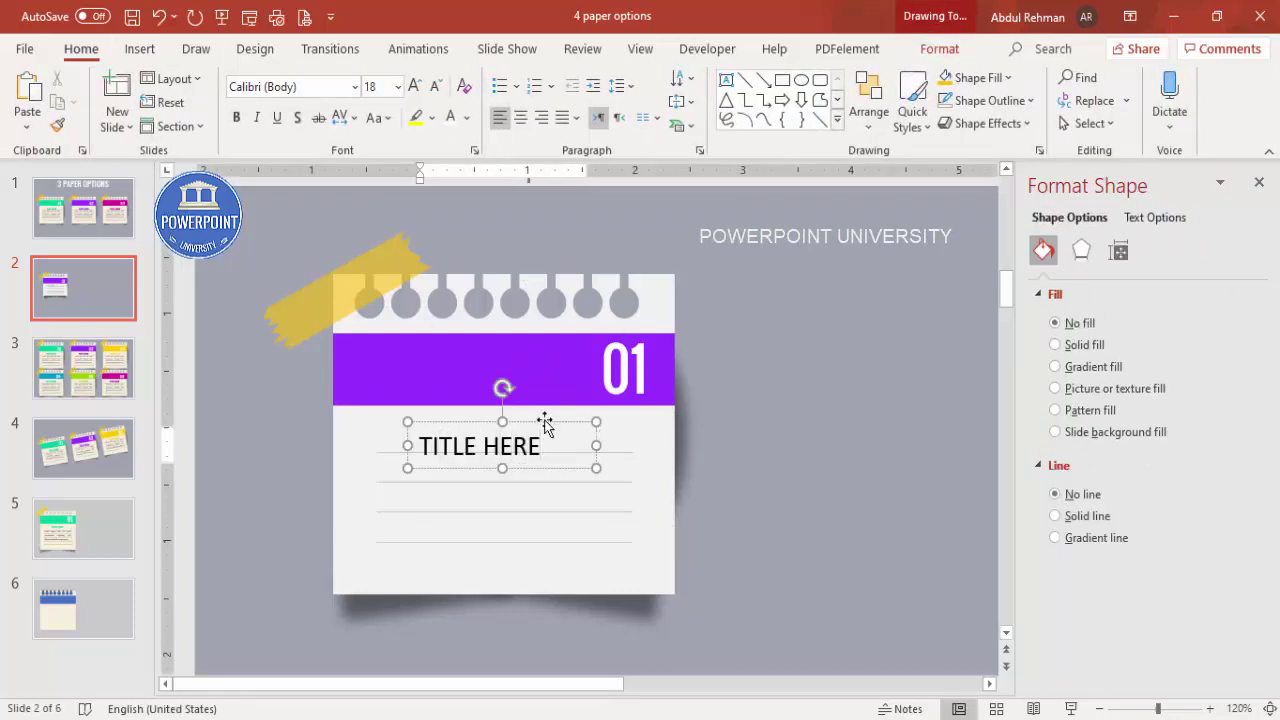
drag(545, 425, 572, 408)
Make the title purple, bold and centred, positioned just beneath the band
click(466, 117)
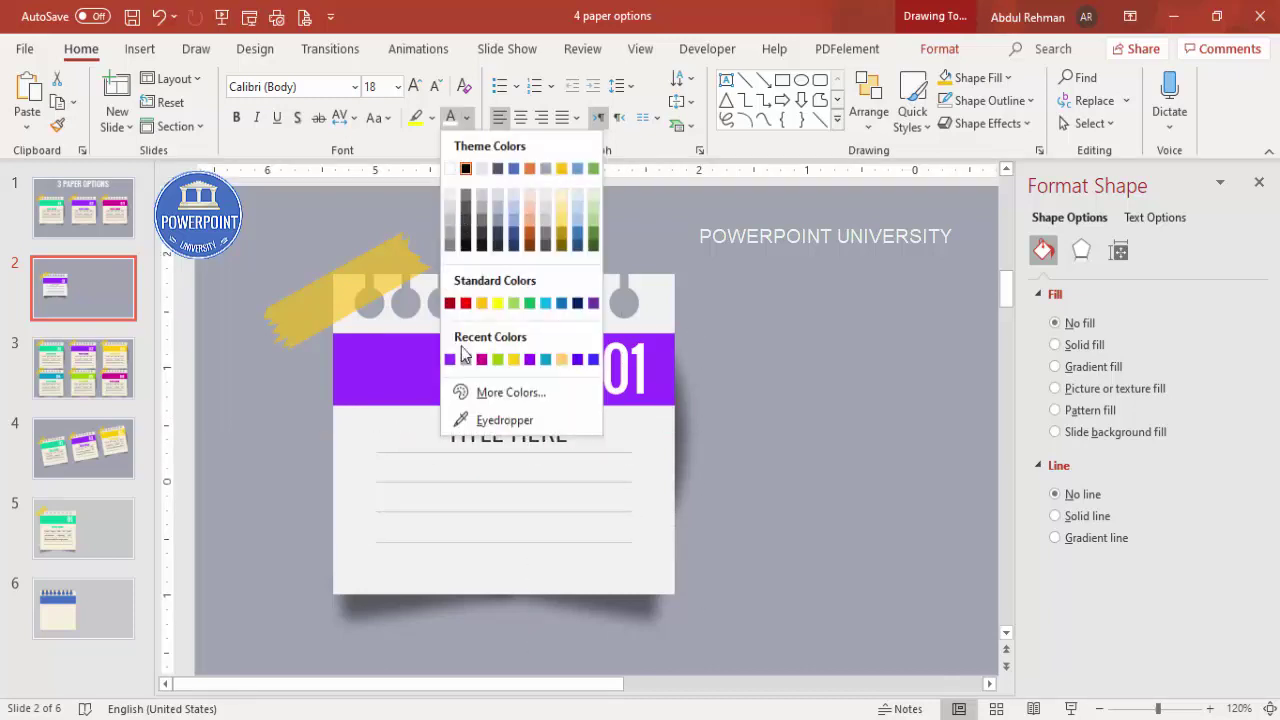
click(448, 361)
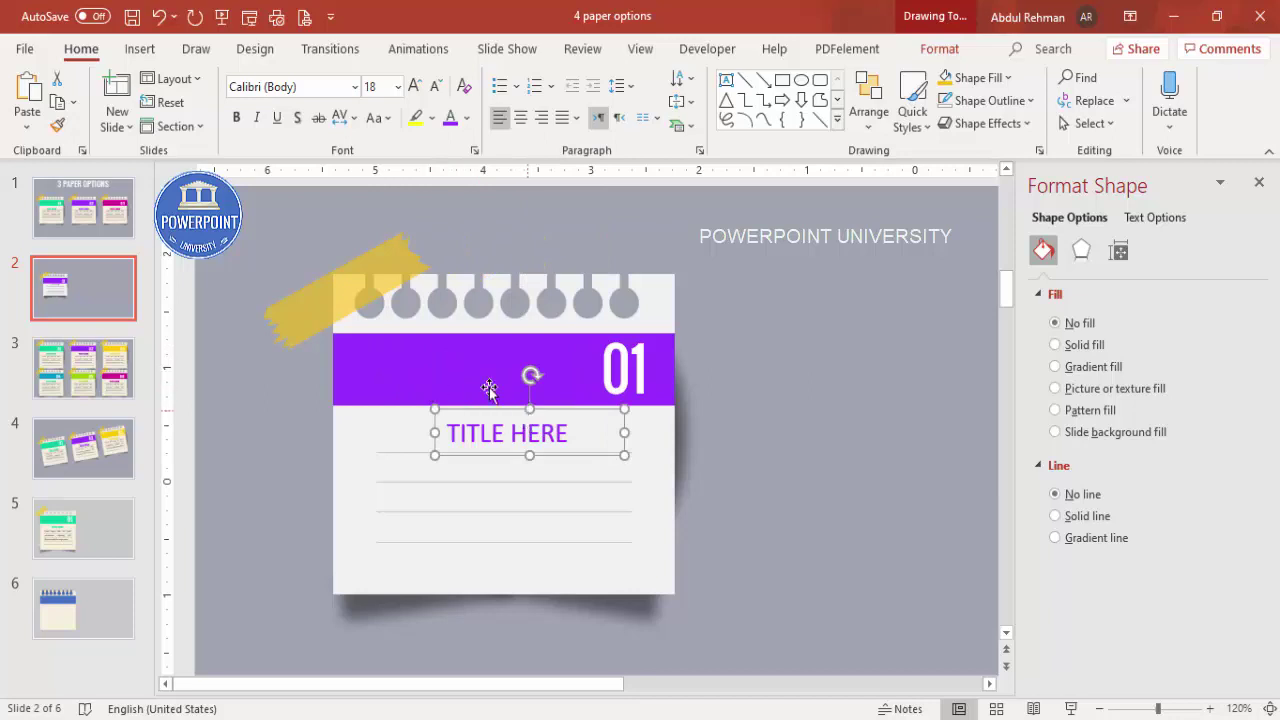
click(236, 117)
click(520, 117)
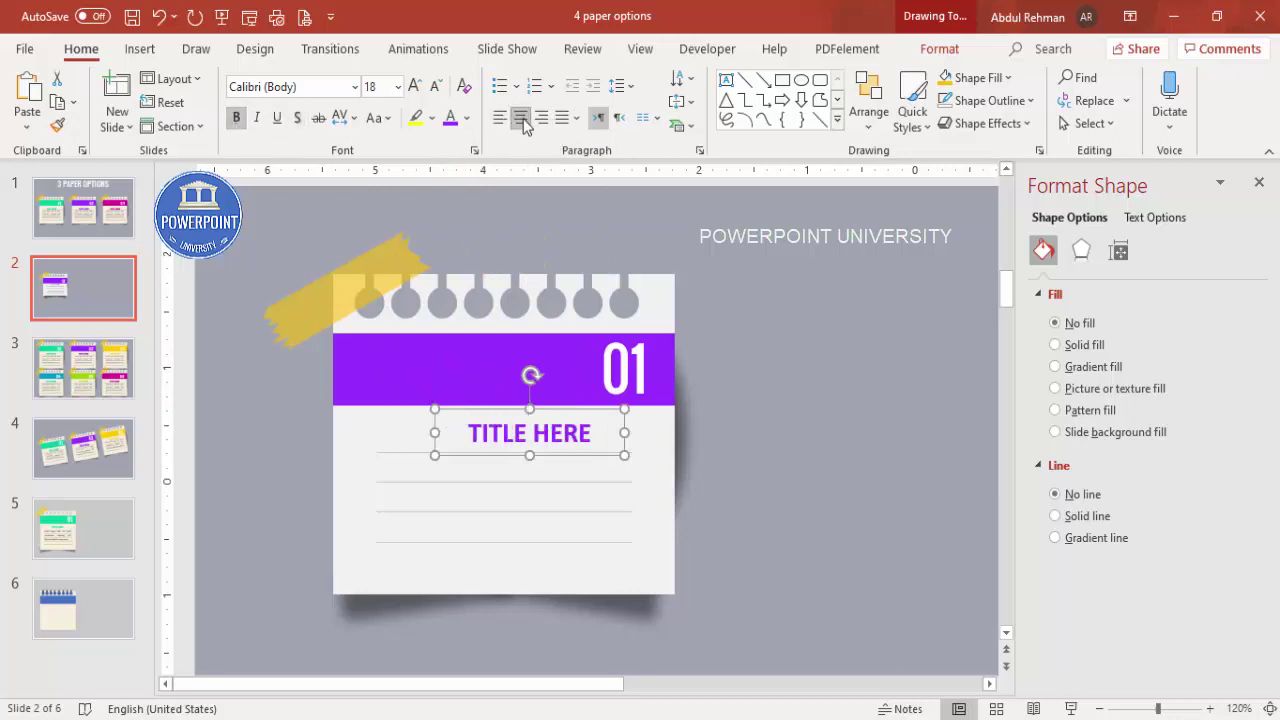
drag(564, 412, 536, 404)
click(725, 404)
Fill a text box over the lined area with =lorem(1), keeping only one short passage
click(140, 49)
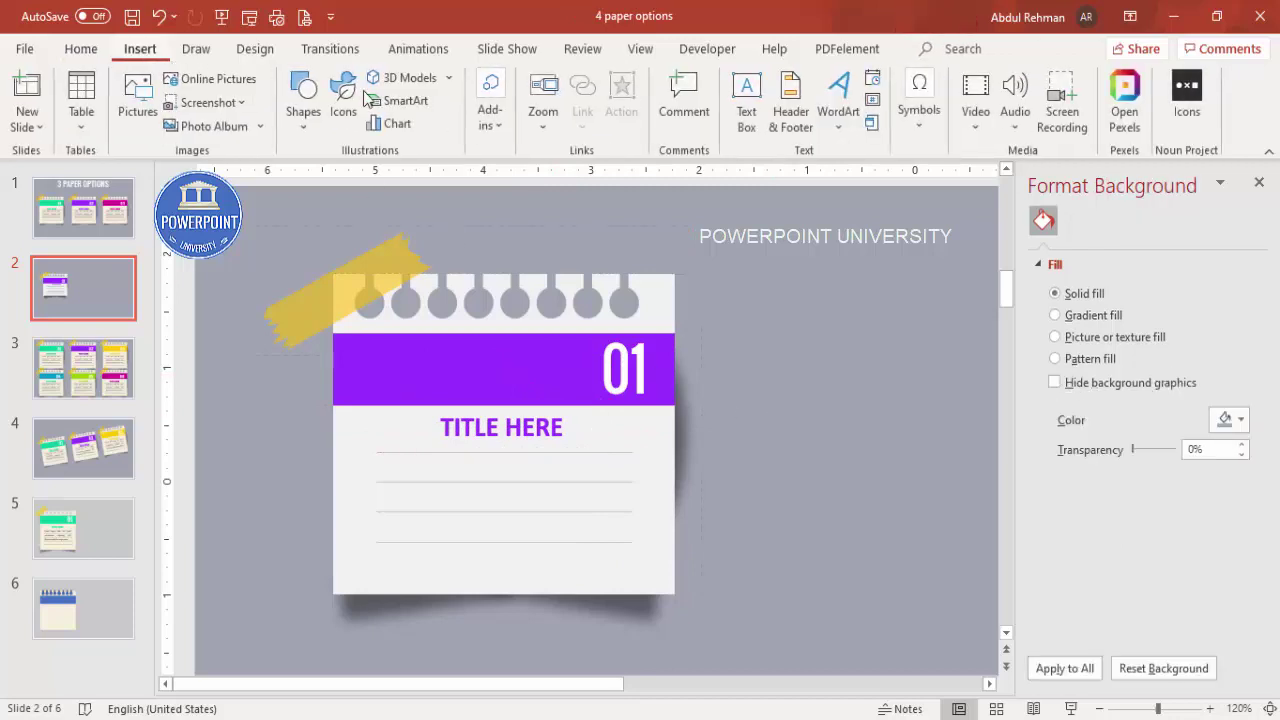
click(746, 93)
drag(383, 468, 700, 534)
text(=lorem(1))
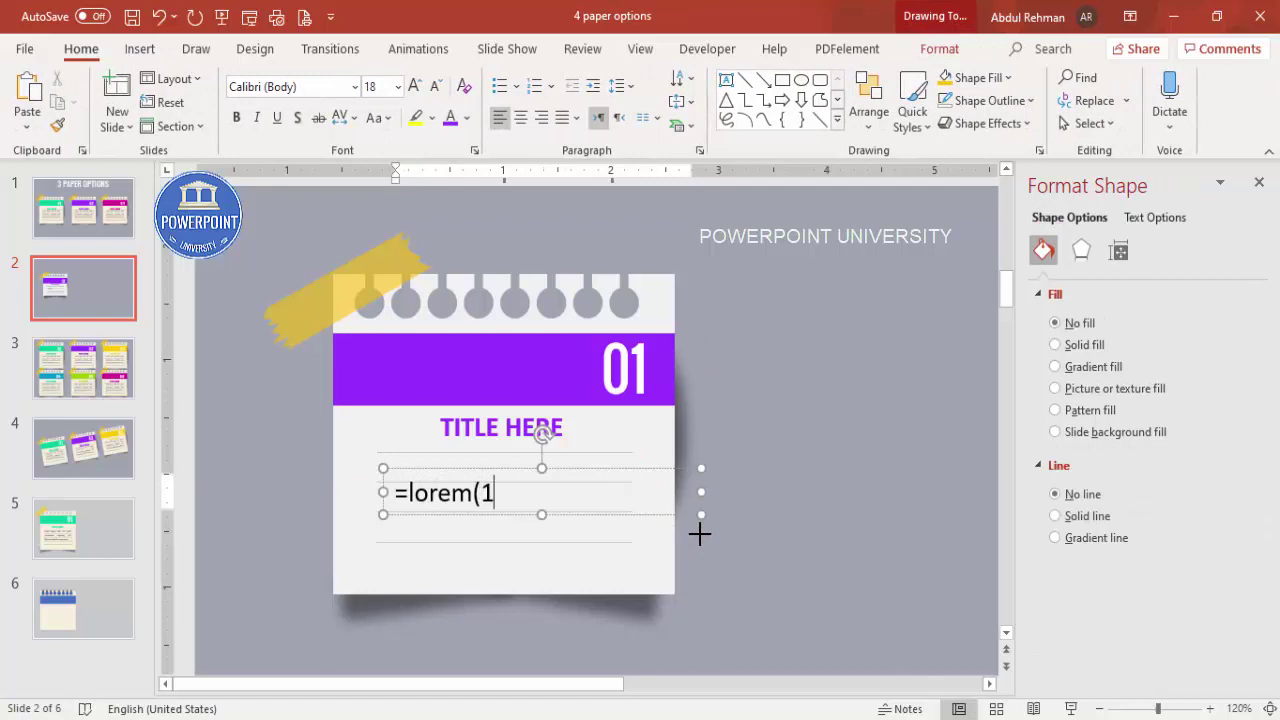
key(Return)
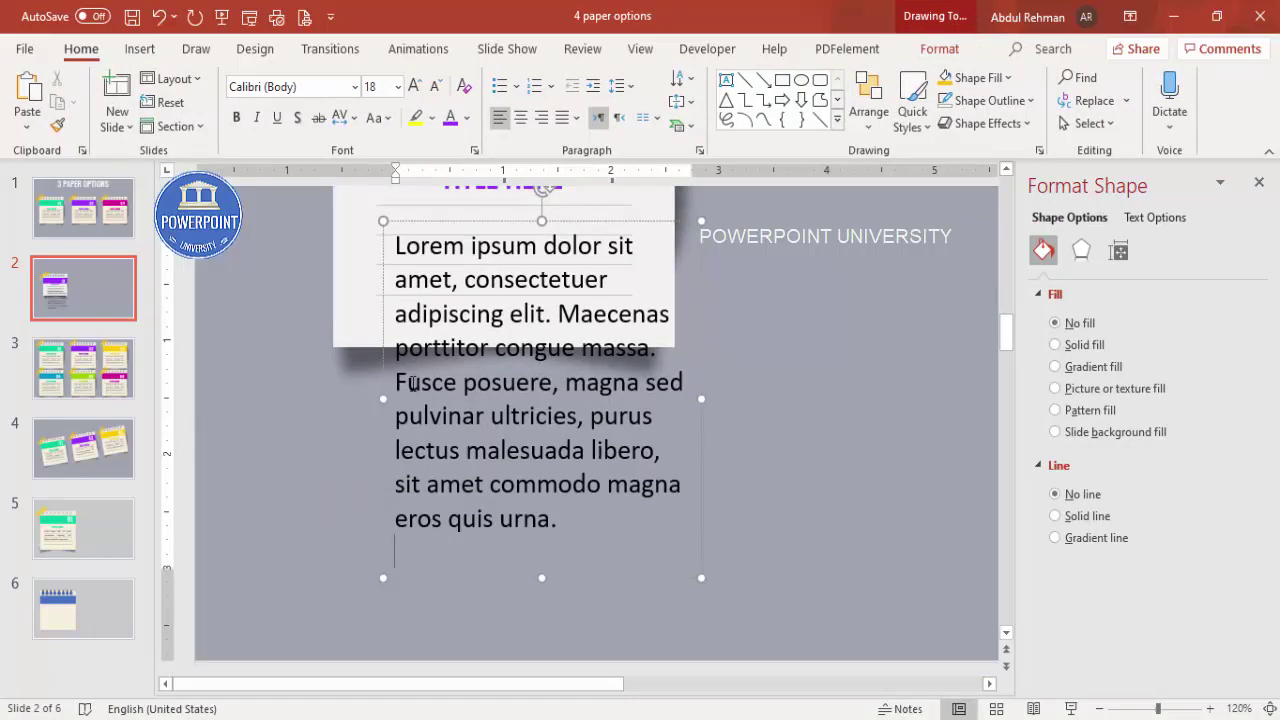
drag(440, 399, 746, 549)
key(Delete)
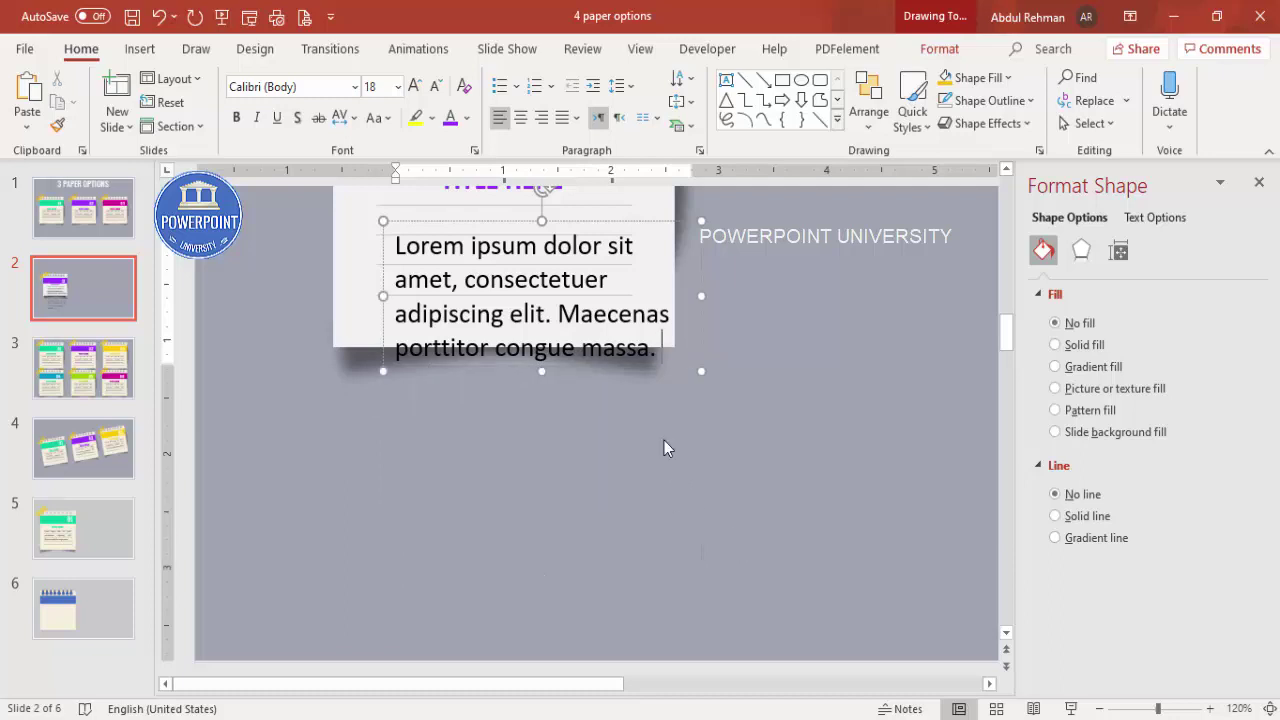
Format the body text as grey Hand Of Sean at 10 pt
click(323, 88)
text(Han)
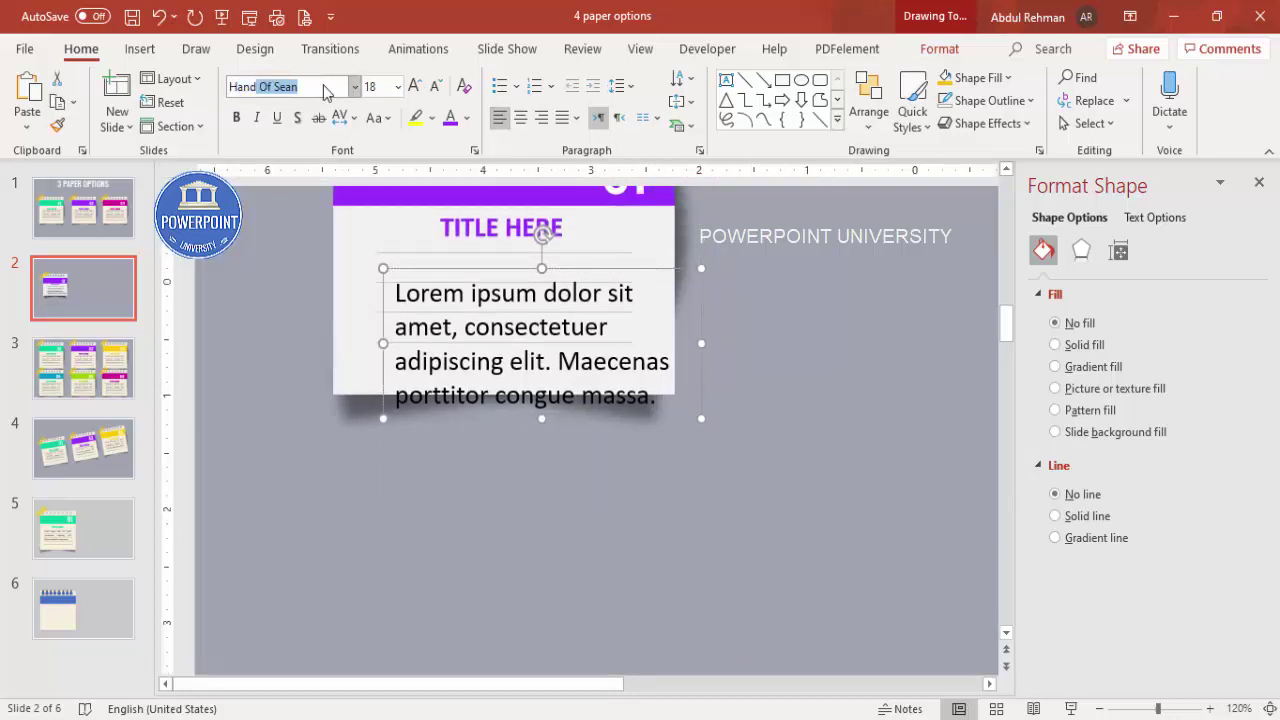
text(d)
key(Return)
click(468, 118)
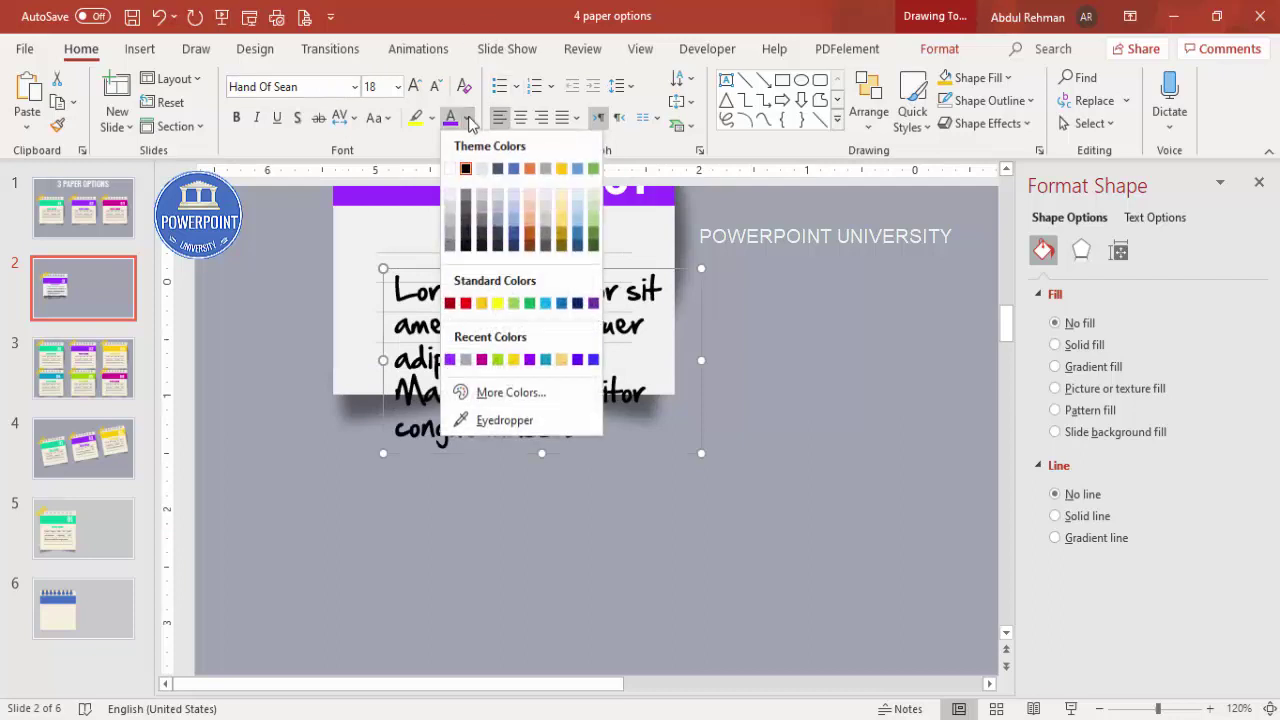
click(449, 233)
click(435, 87)
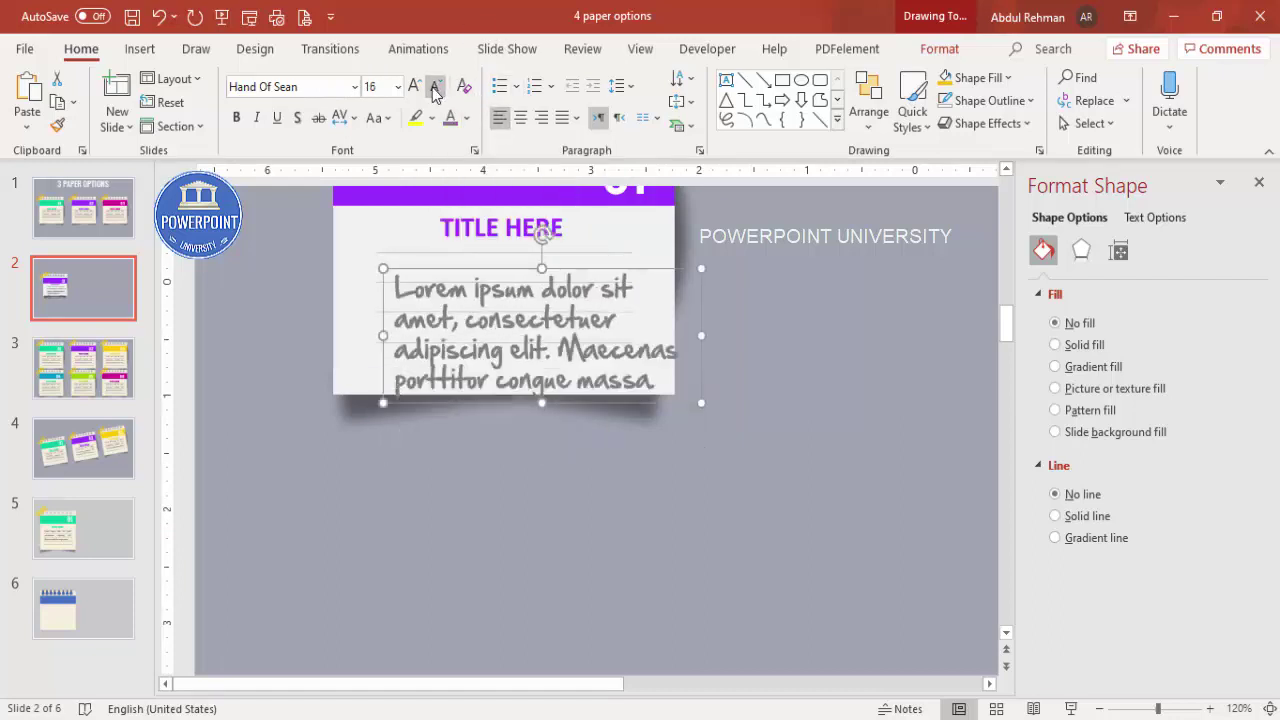
click(435, 87)
click(435, 87)
click(435, 87)
click(435, 87)
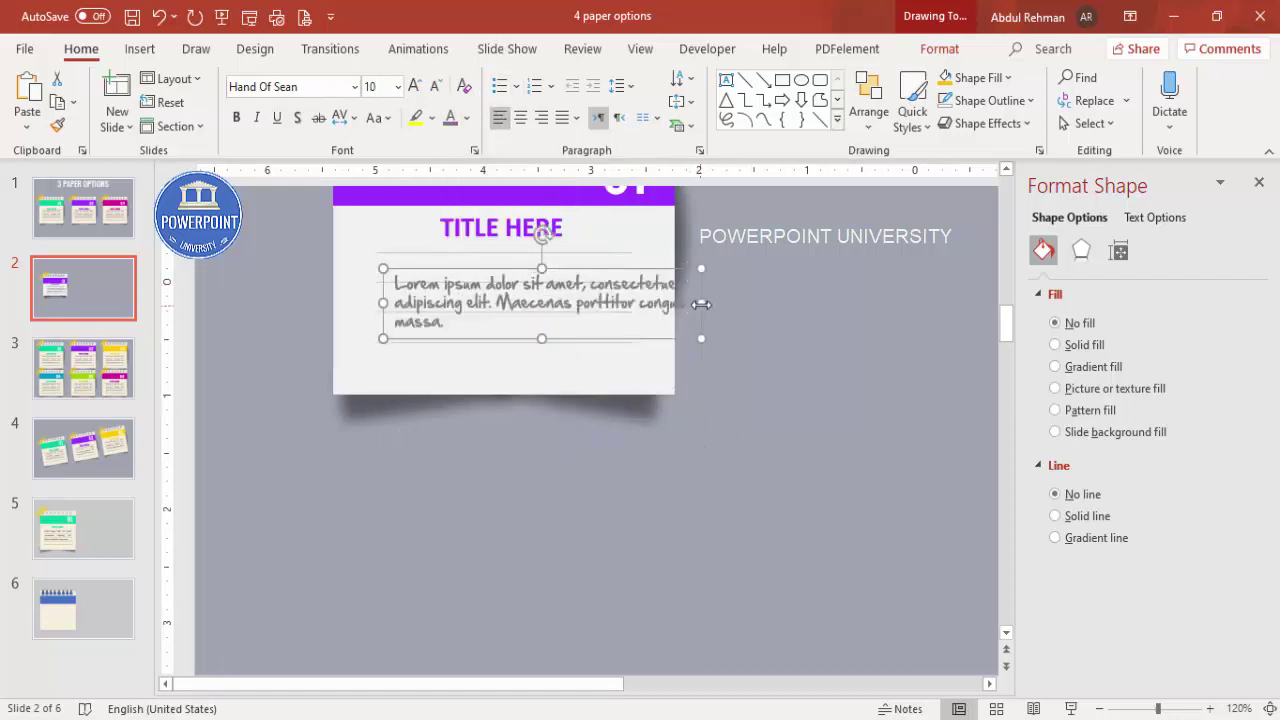
Narrow the body text box, apply 1.5 line spacing, centre it, and place it under the title
drag(701, 304, 658, 303)
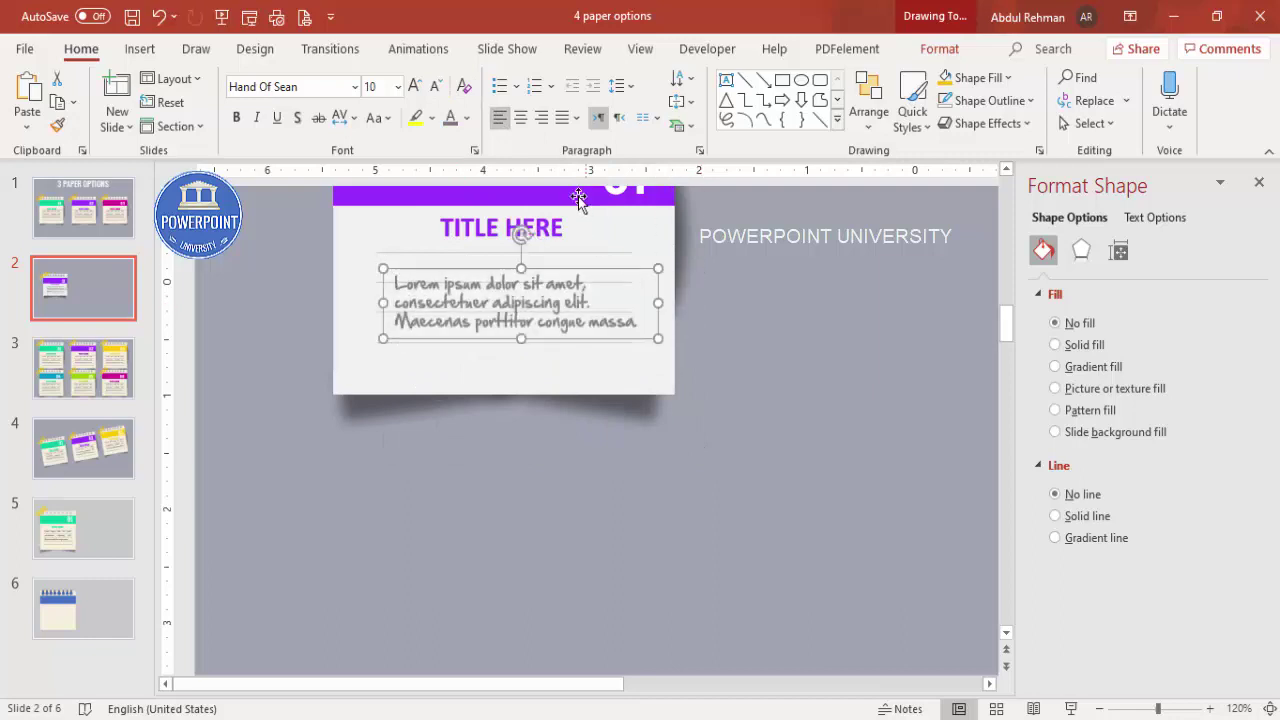
click(630, 86)
click(651, 140)
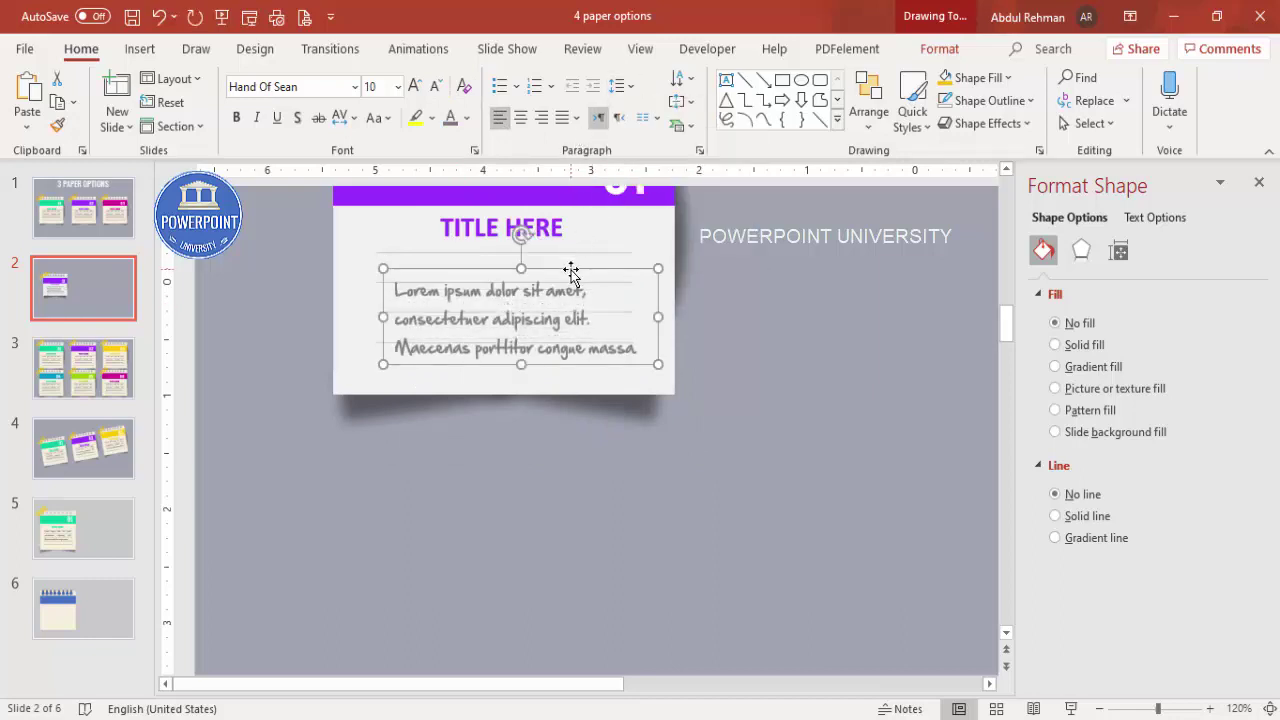
click(520, 118)
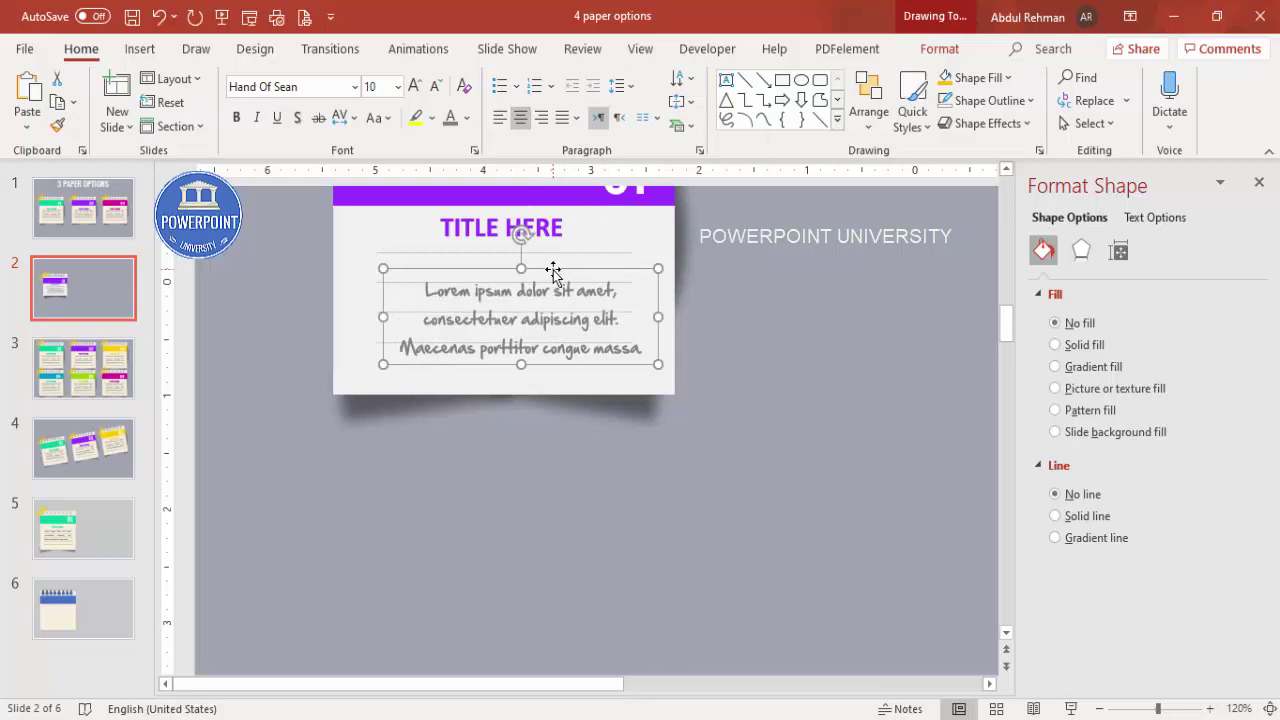
drag(553, 270, 541, 244)
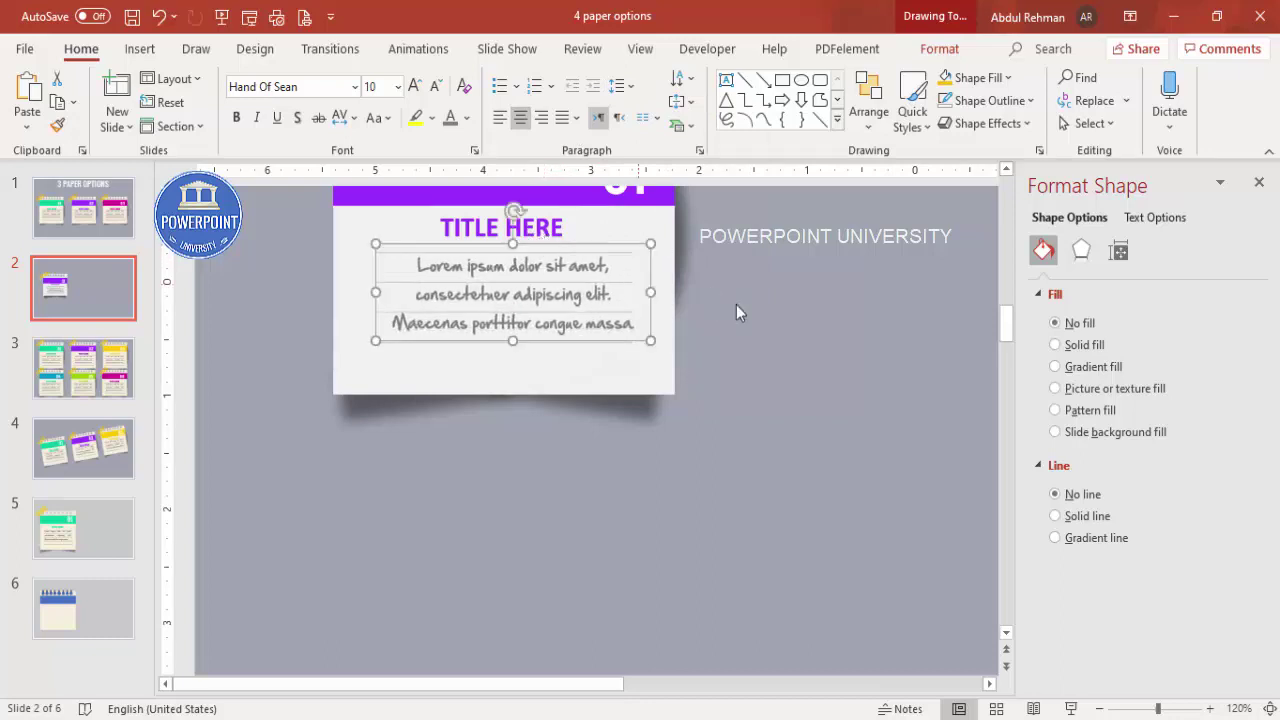
Group all the card's shapes, move it left, and duplicate it into three evenly spaced cards
click(1270, 708)
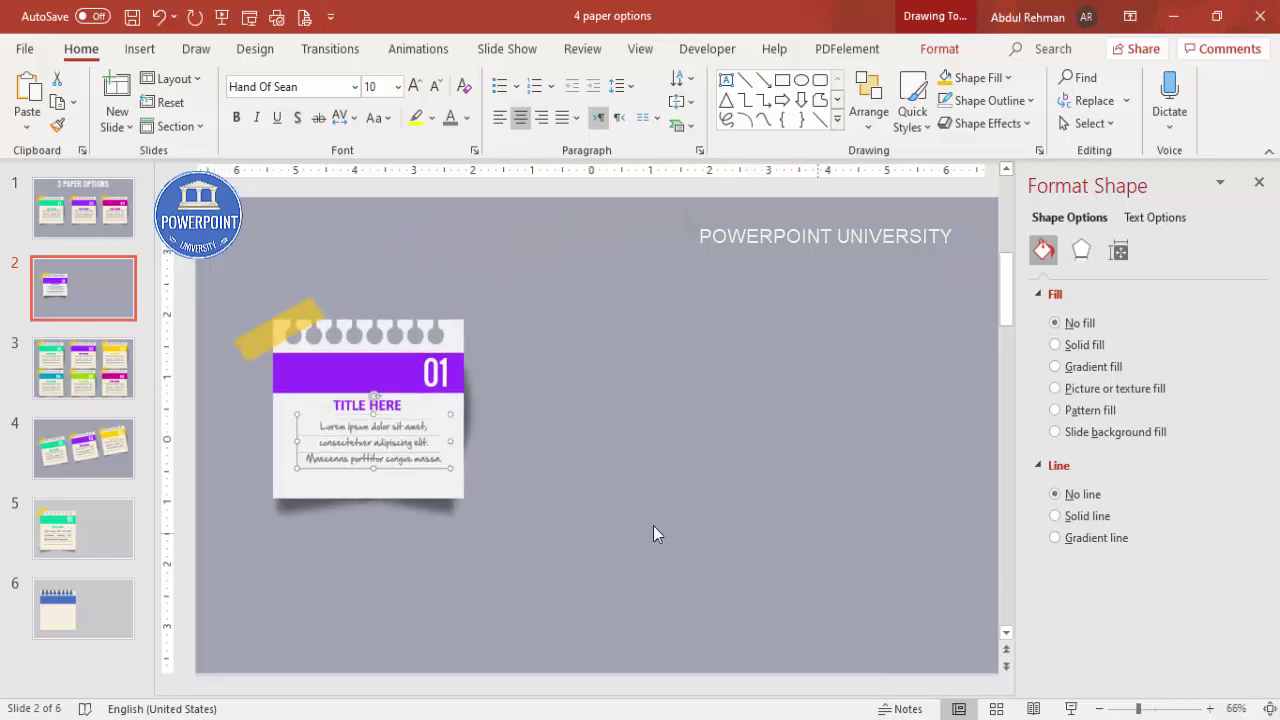
click(598, 512)
drag(590, 590, 183, 251)
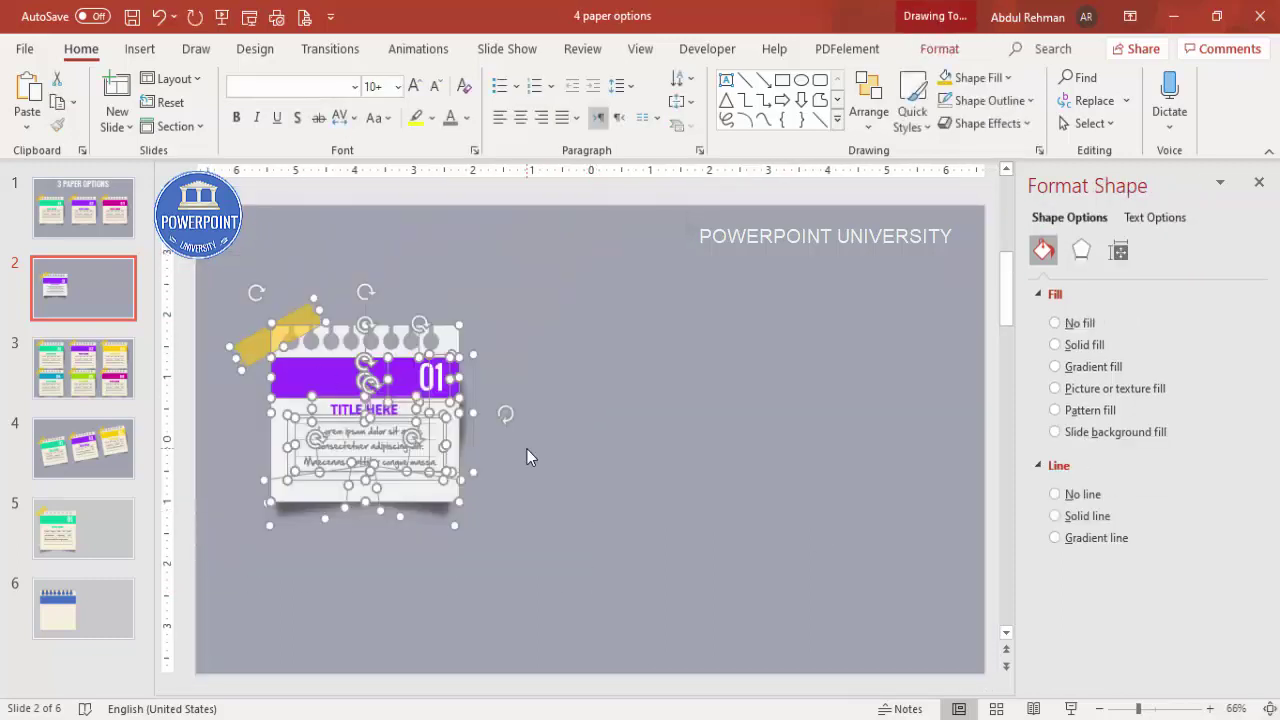
key(ctrl+g)
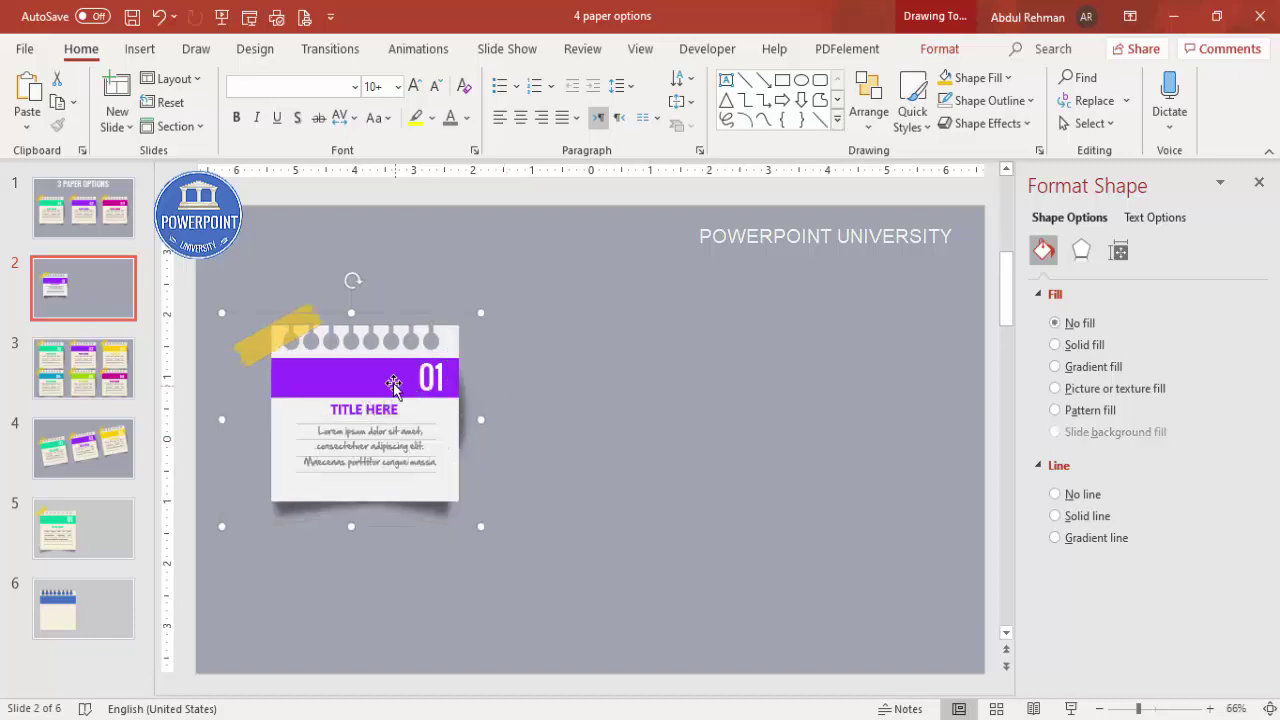
drag(387, 383, 579, 384)
key(ctrl+d)
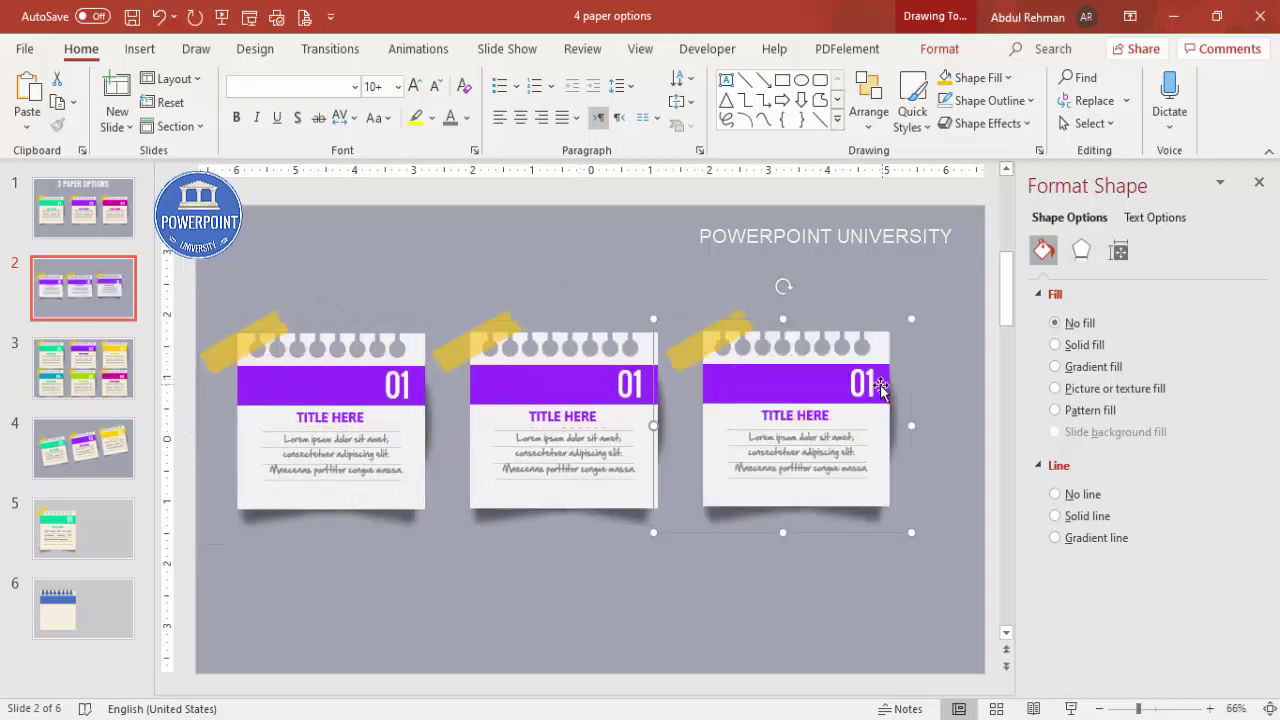
Renumber the second and third cards to 02 and 03
click(640, 390)
click(640, 390)
key(BackSpace)
text(2)
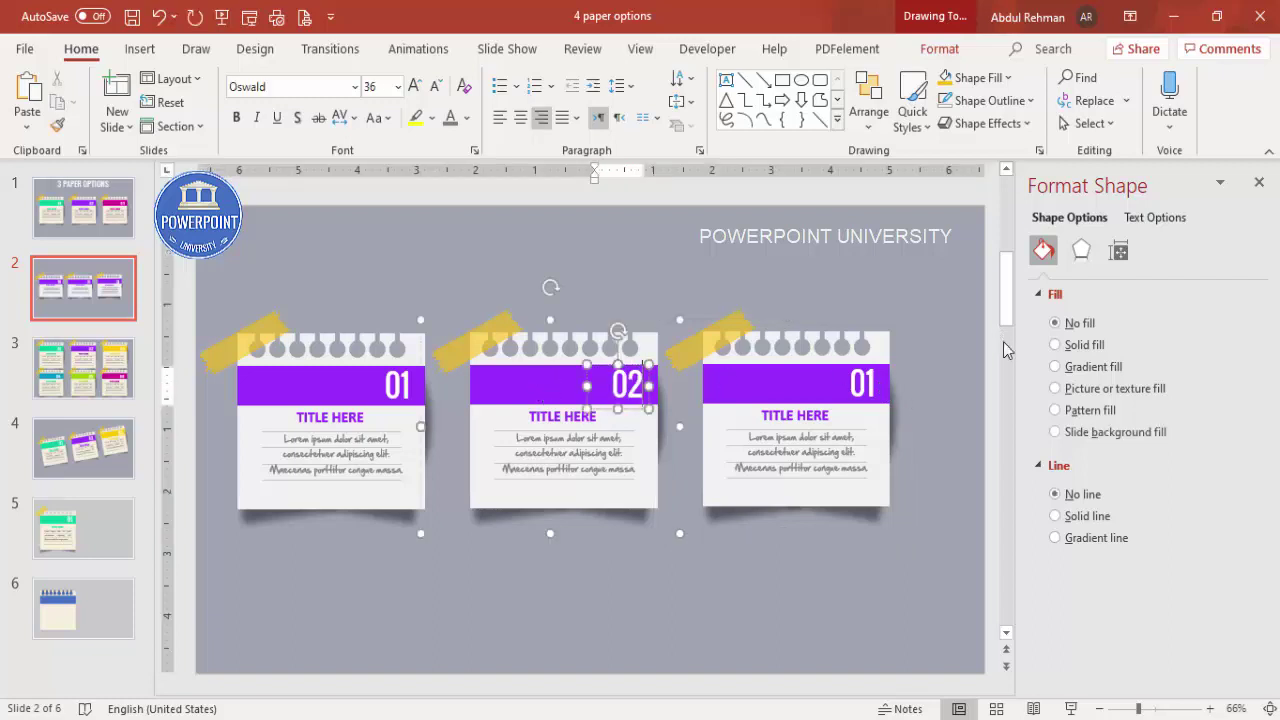
click(860, 386)
click(860, 386)
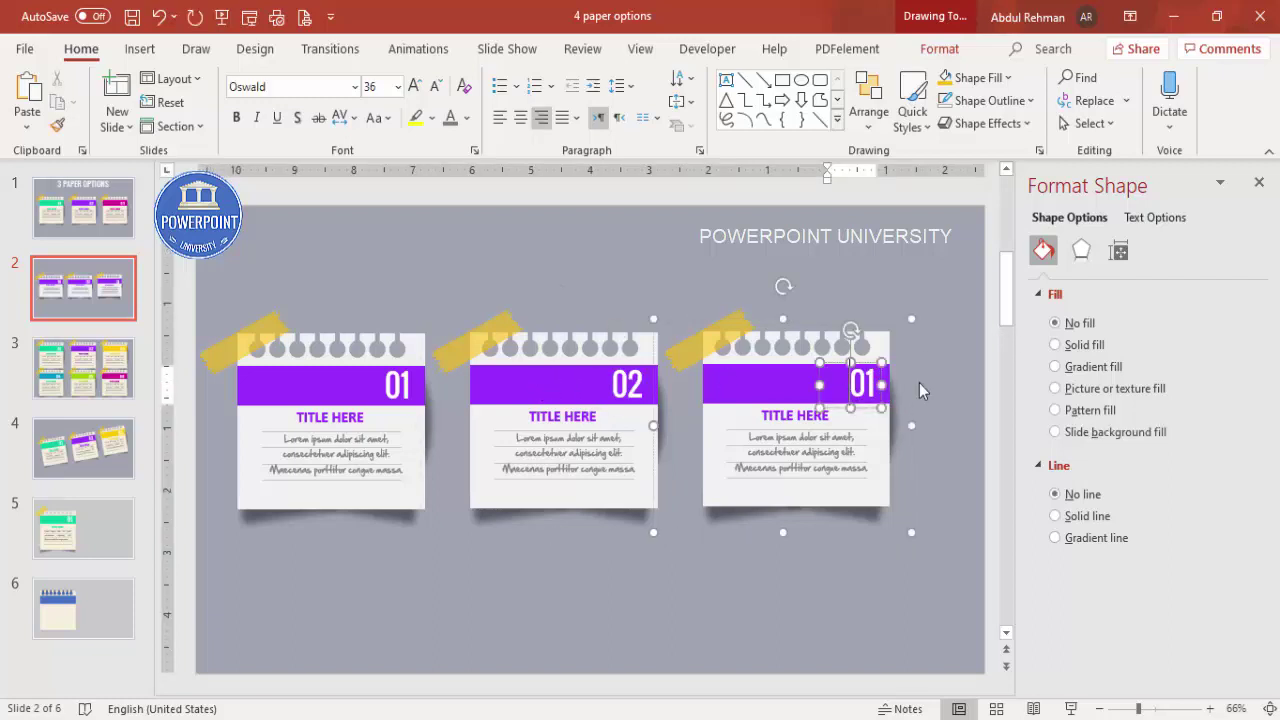
key(BackSpace)
text(3)
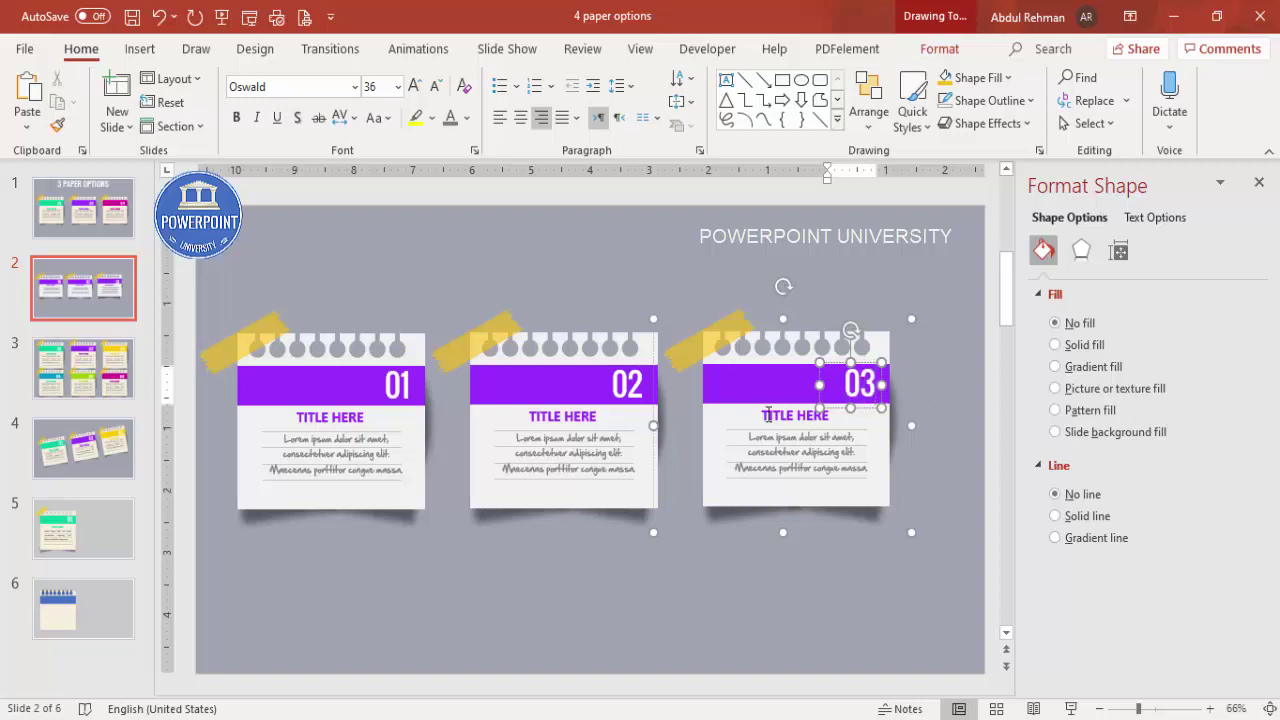
Fill the second card's band green and the third card's band teal-blue
click(560, 384)
click(560, 384)
click(1228, 468)
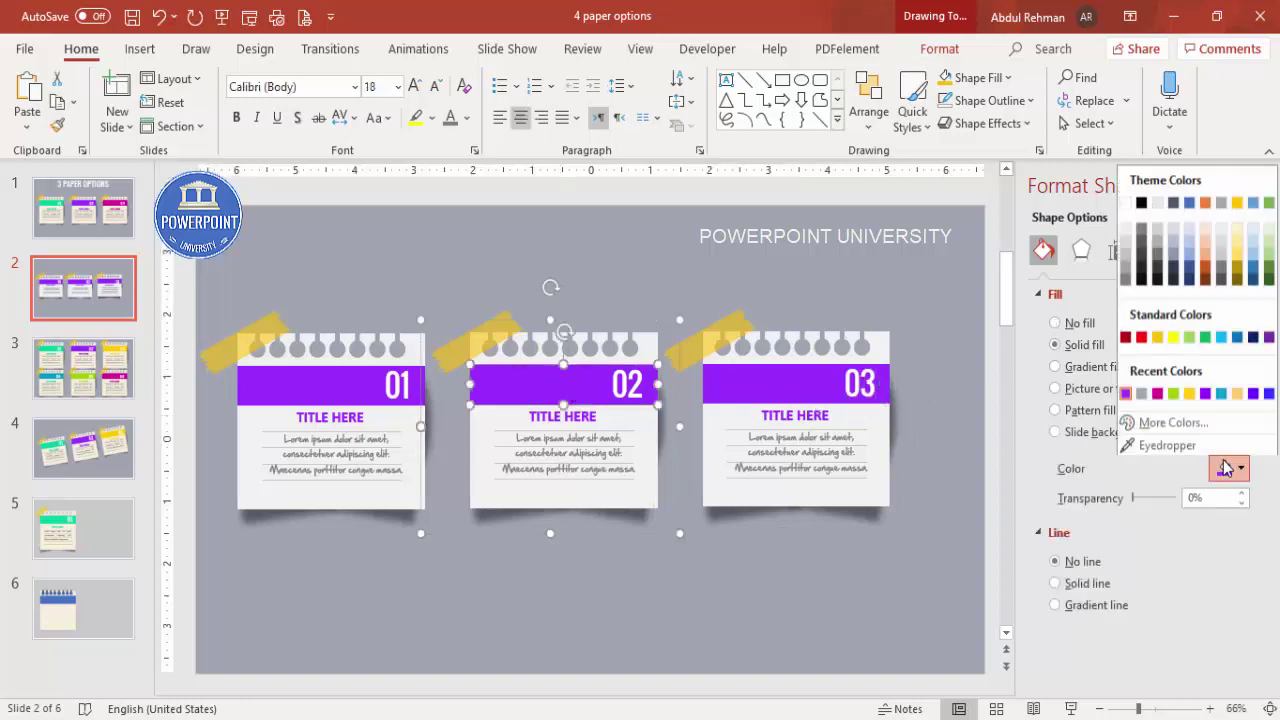
click(1173, 393)
click(720, 377)
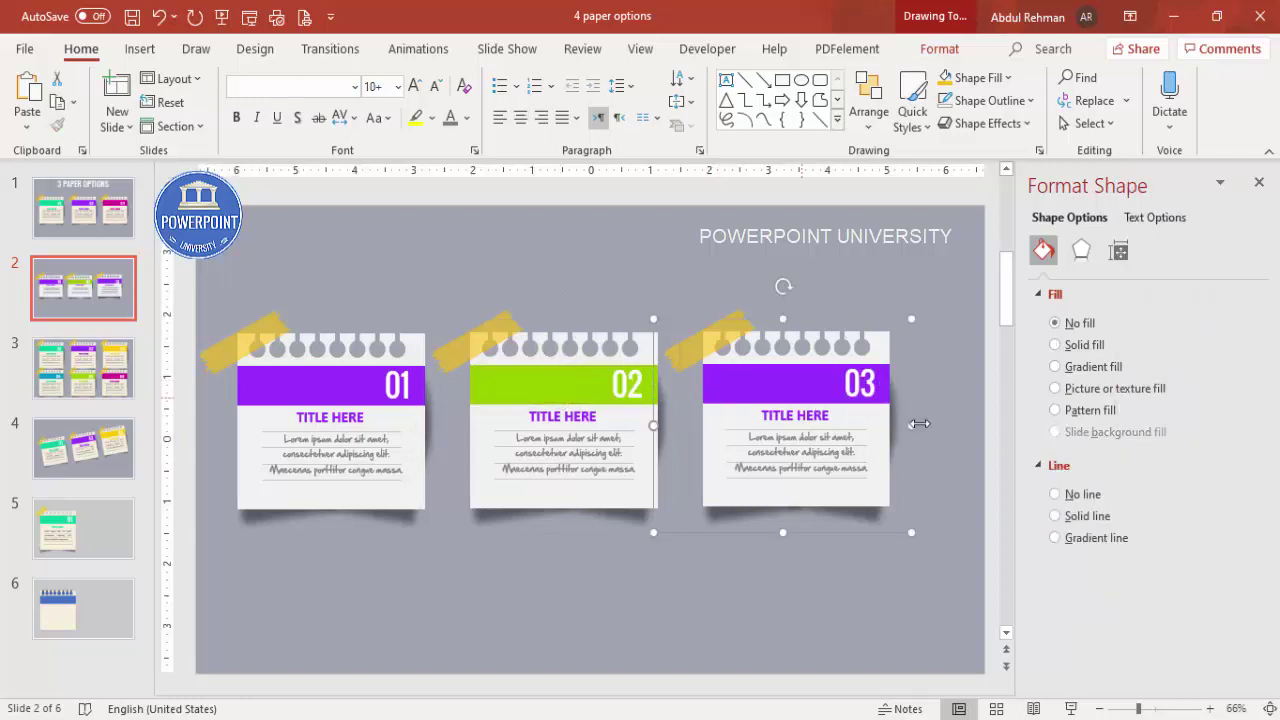
click(762, 392)
click(1228, 468)
click(1220, 392)
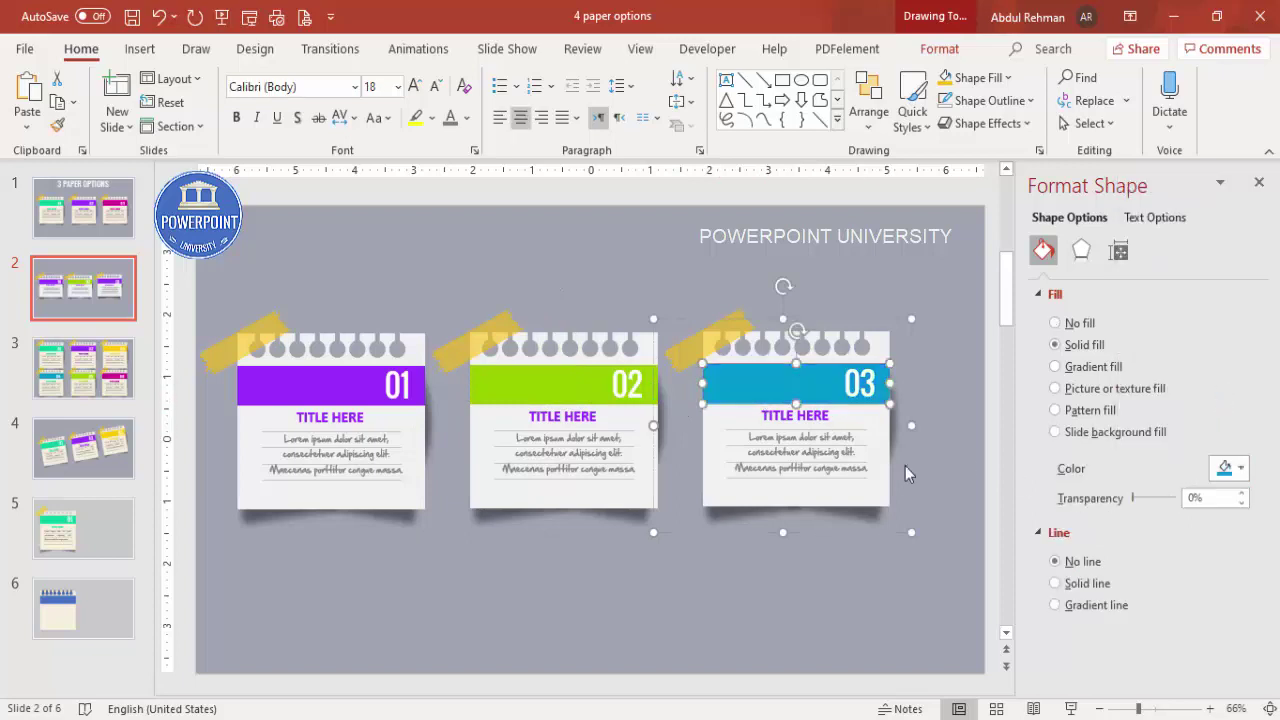
Colour the second title green and the third teal-blue, then shift all three cards right and down
click(543, 443)
click(562, 416)
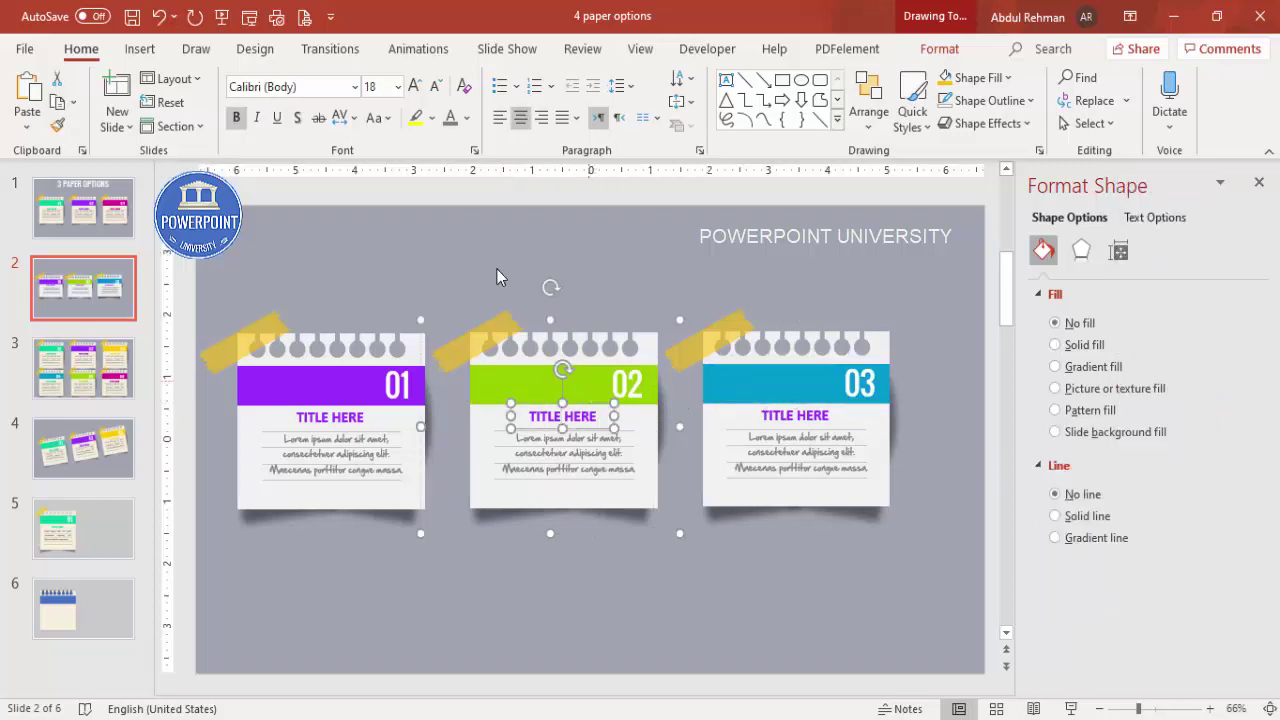
click(466, 117)
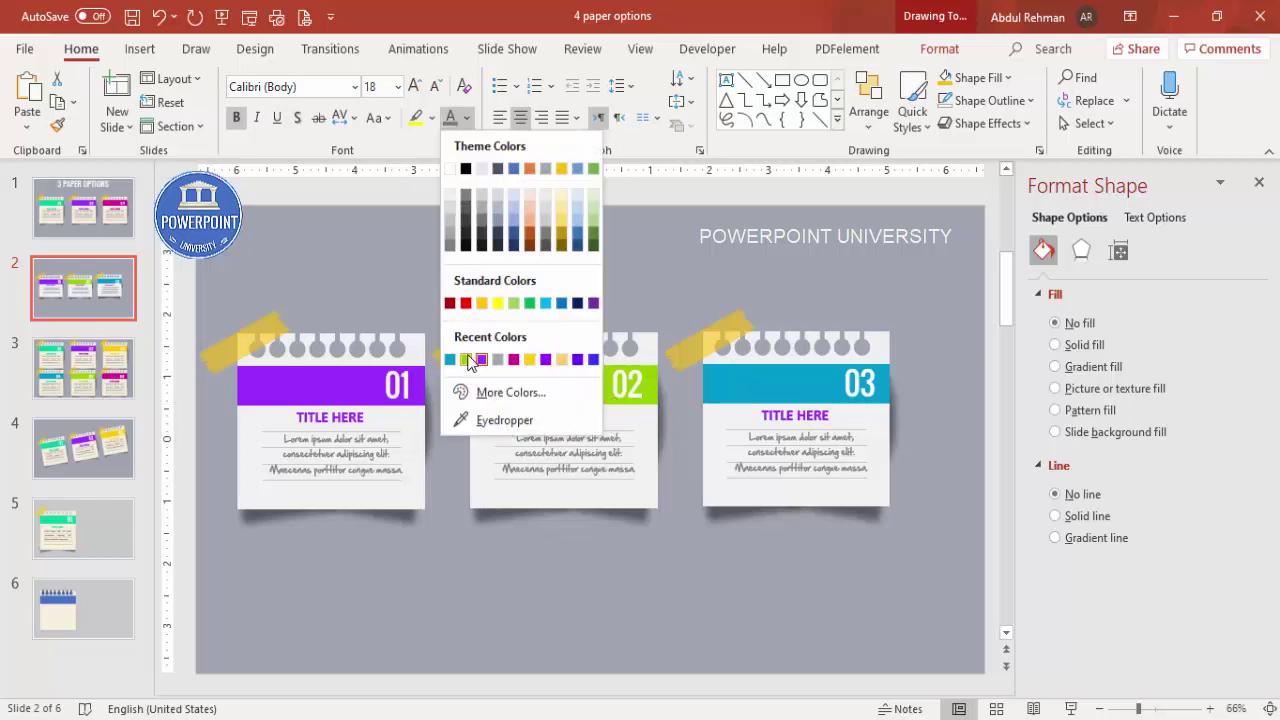
click(470, 363)
click(813, 415)
click(813, 415)
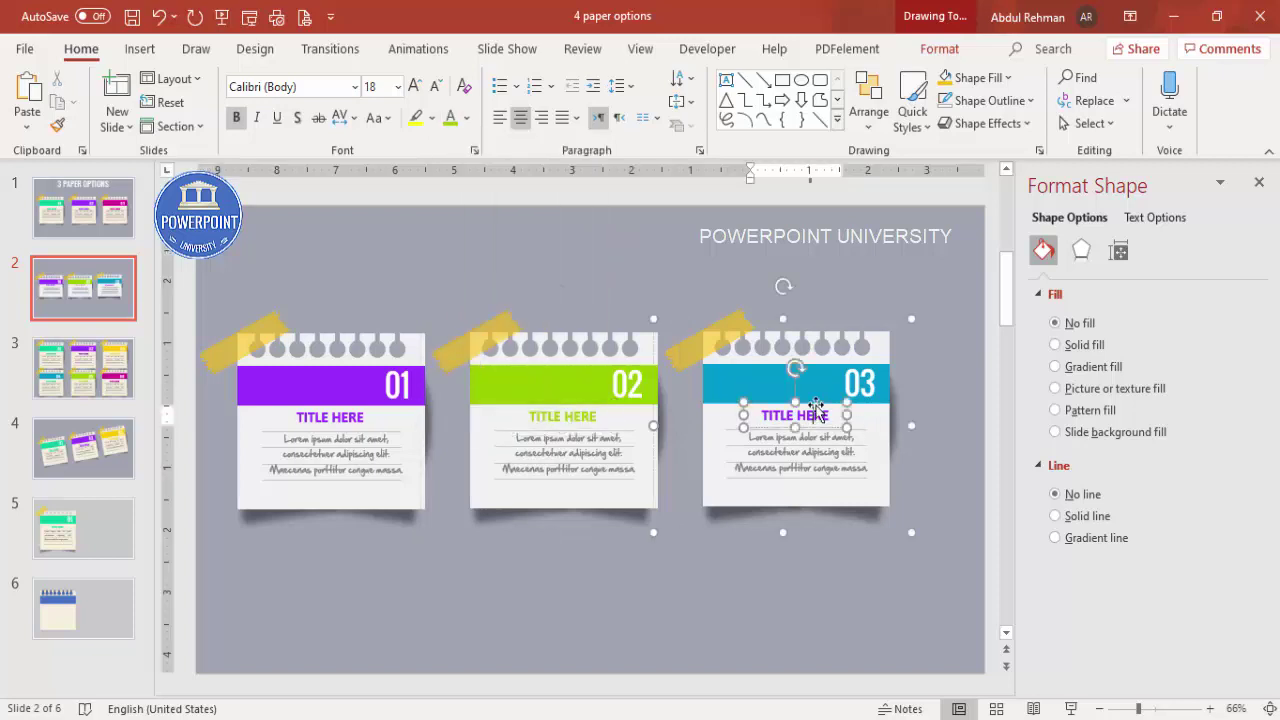
click(466, 117)
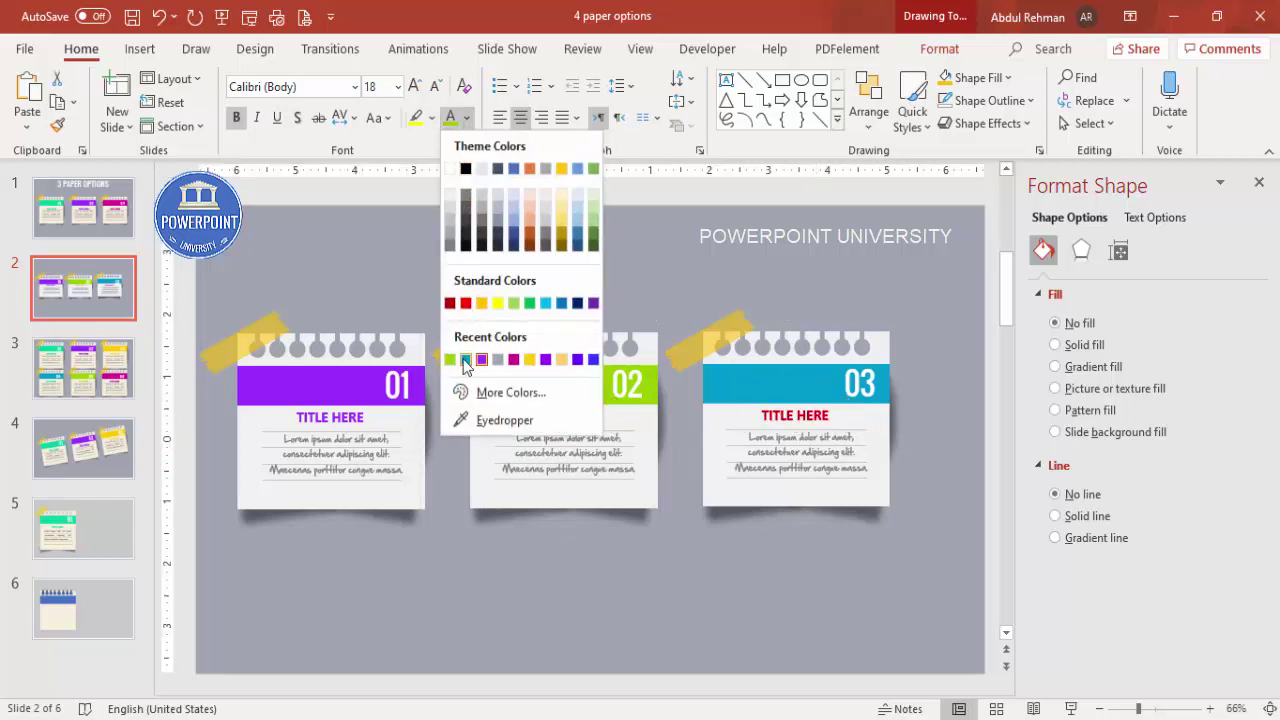
click(466, 361)
click(777, 253)
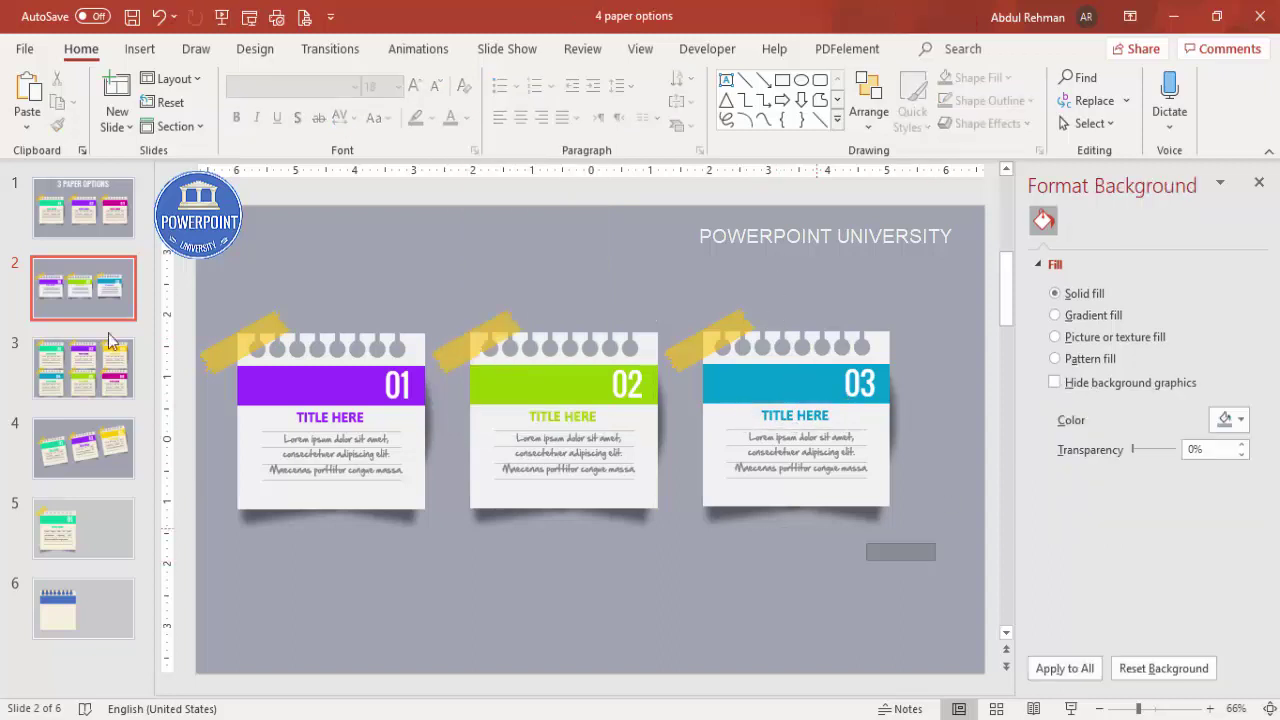
drag(936, 640, 182, 245)
drag(546, 381, 583, 407)
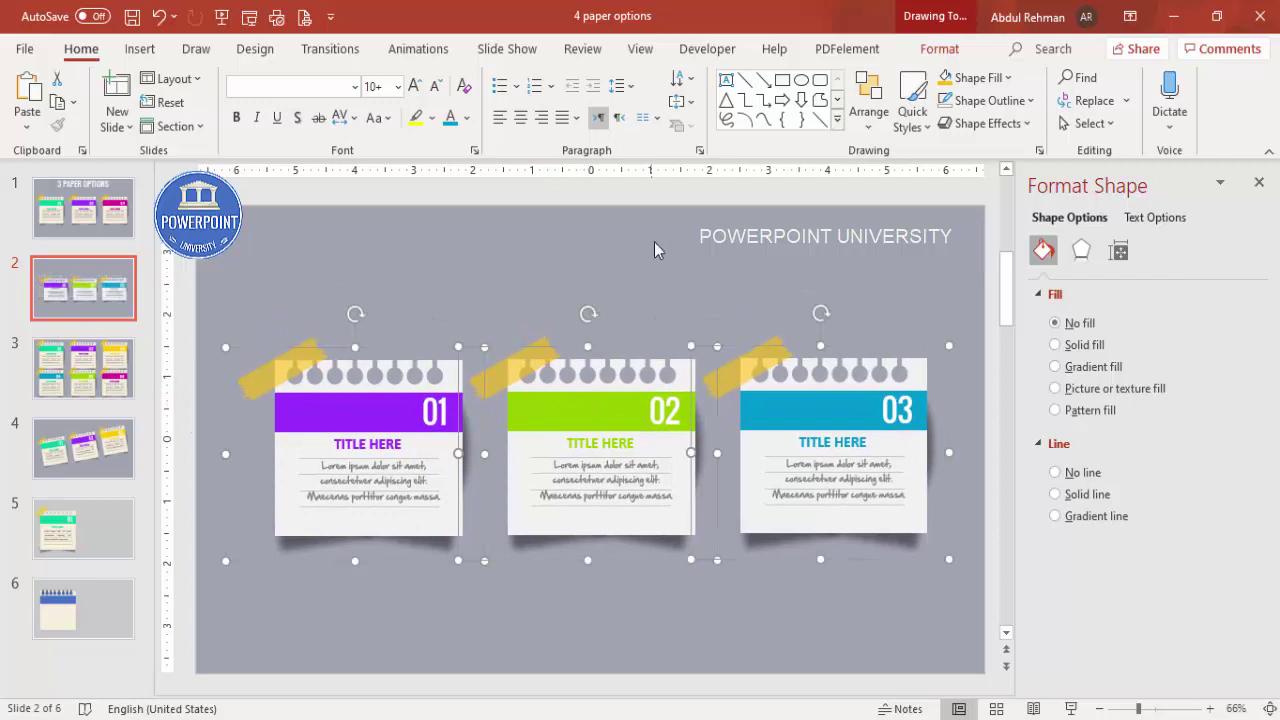
Close the background settings and ungroup the first card into separate shapes
click(668, 270)
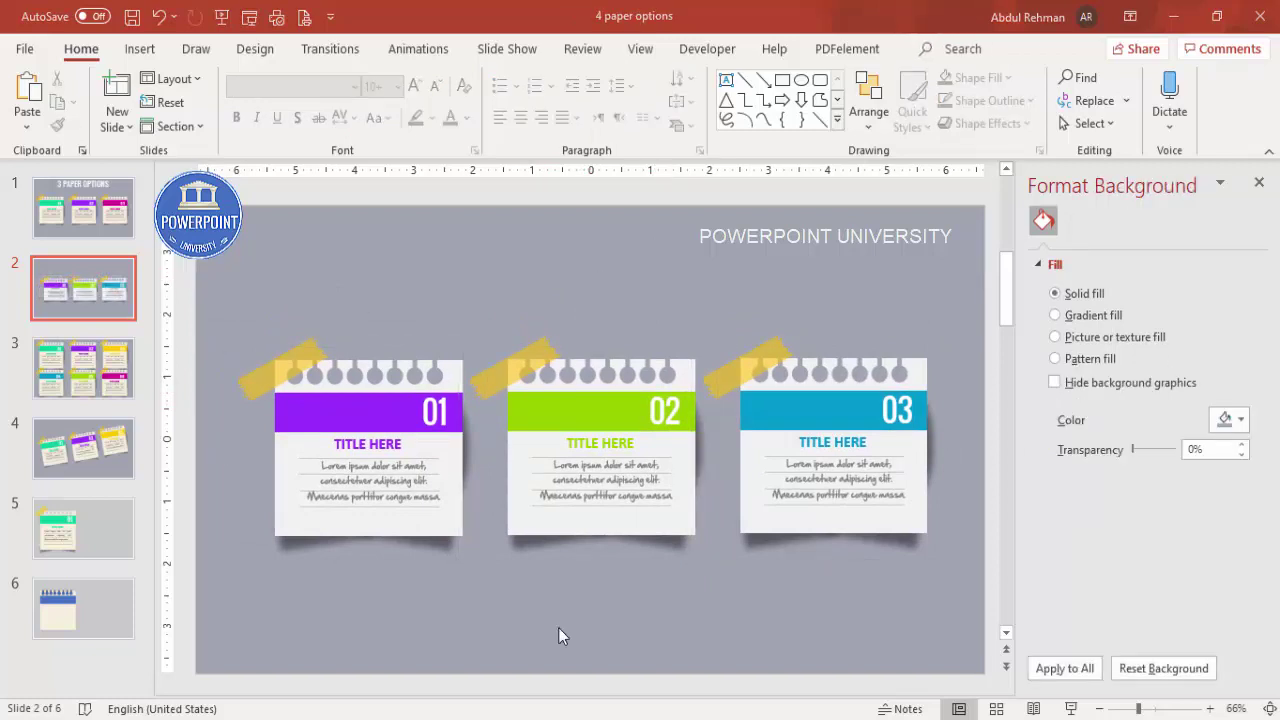
click(1259, 184)
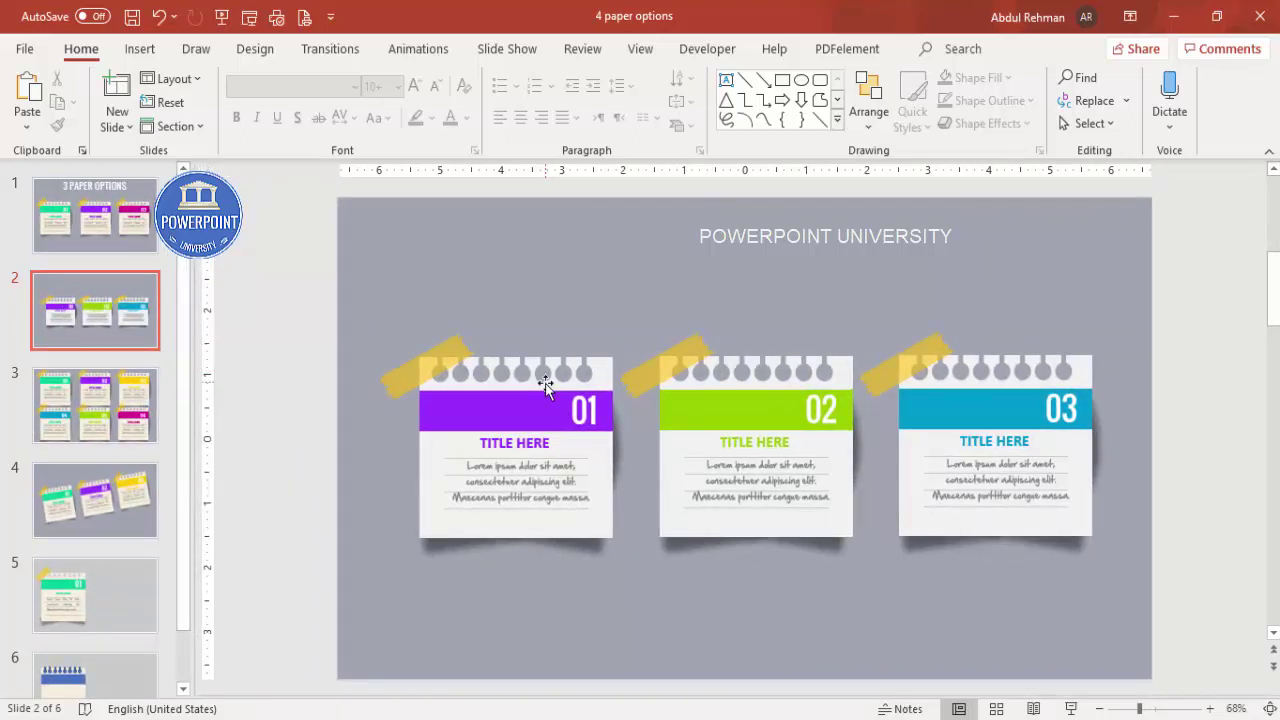
click(545, 385)
right_click(549, 336)
mouse_move(614, 473)
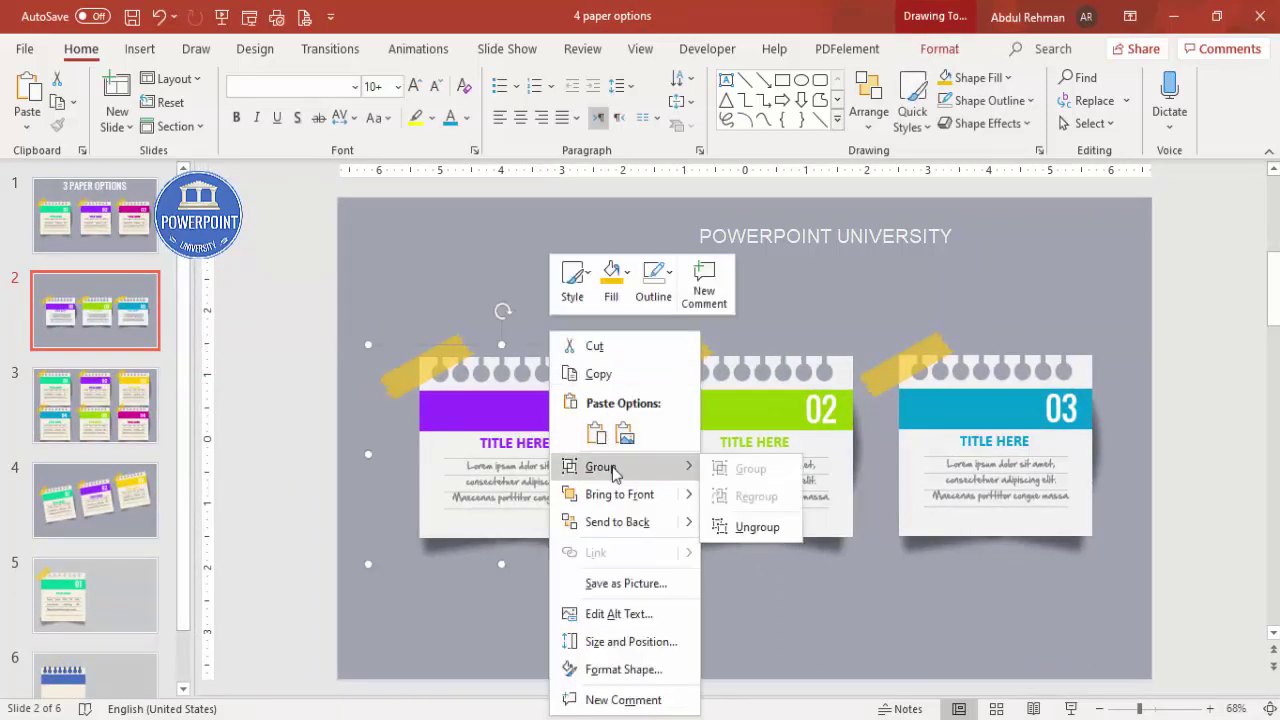
click(757, 526)
Regroup the first card's shapes, leaving the yellow tape out of the group
click(348, 324)
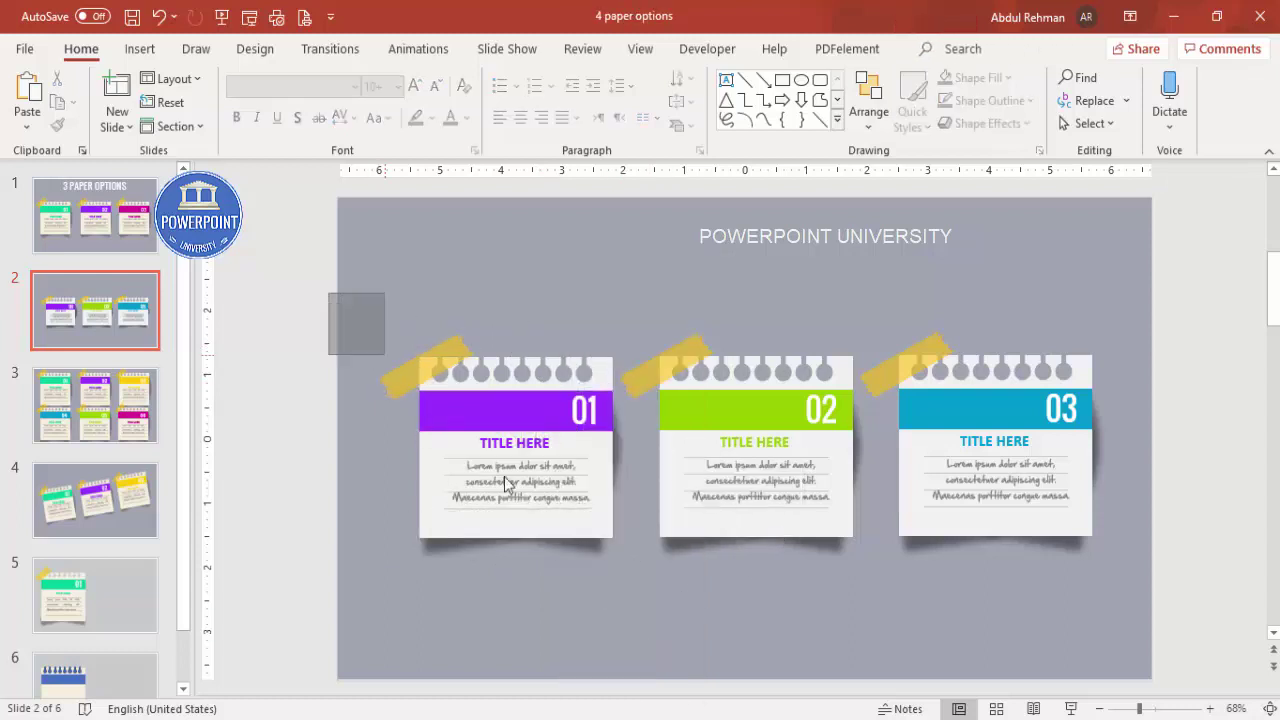
drag(506, 485, 648, 646)
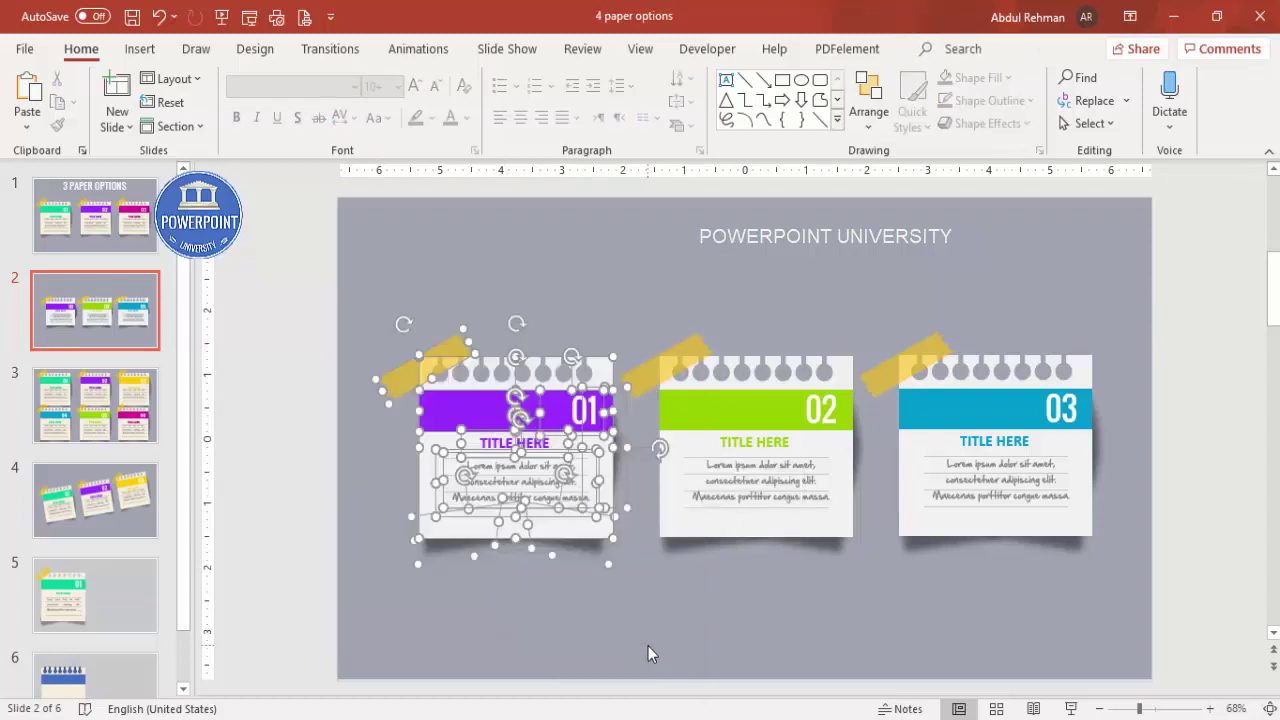
shift+click(394, 375)
key(ctrl+g)
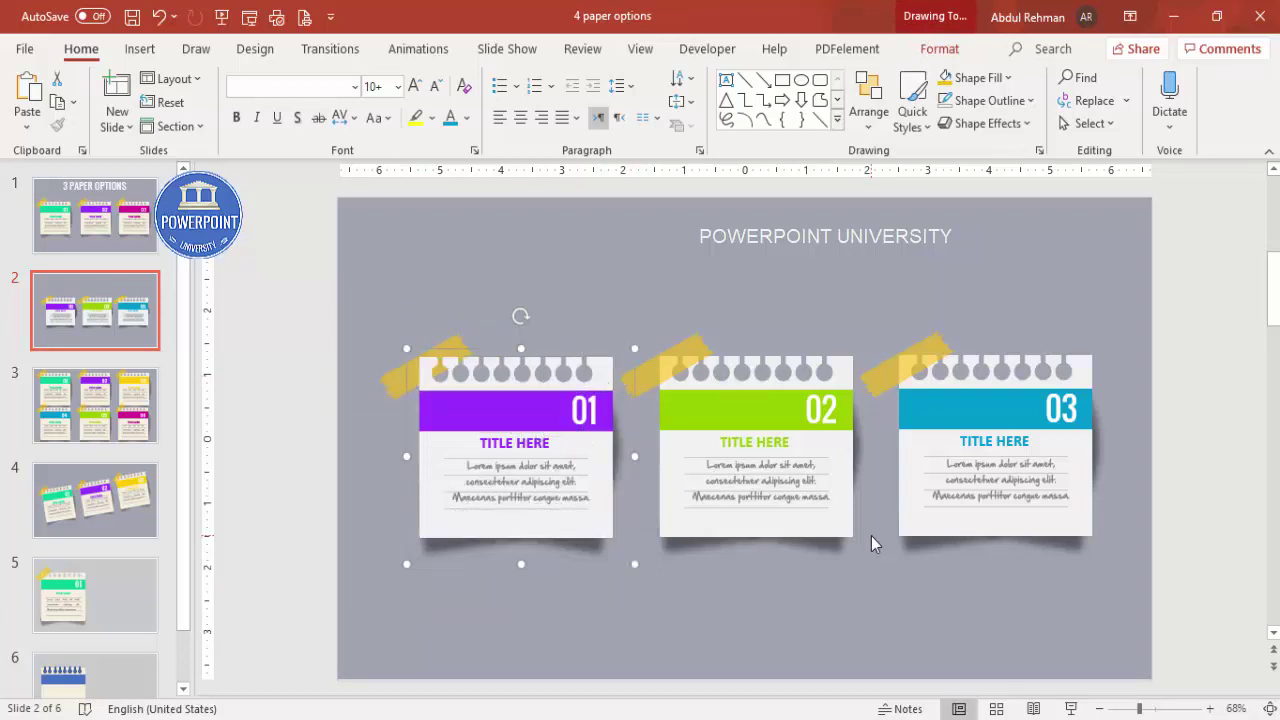
Check arrangement options and test-move the first card, undoing the move
click(939, 49)
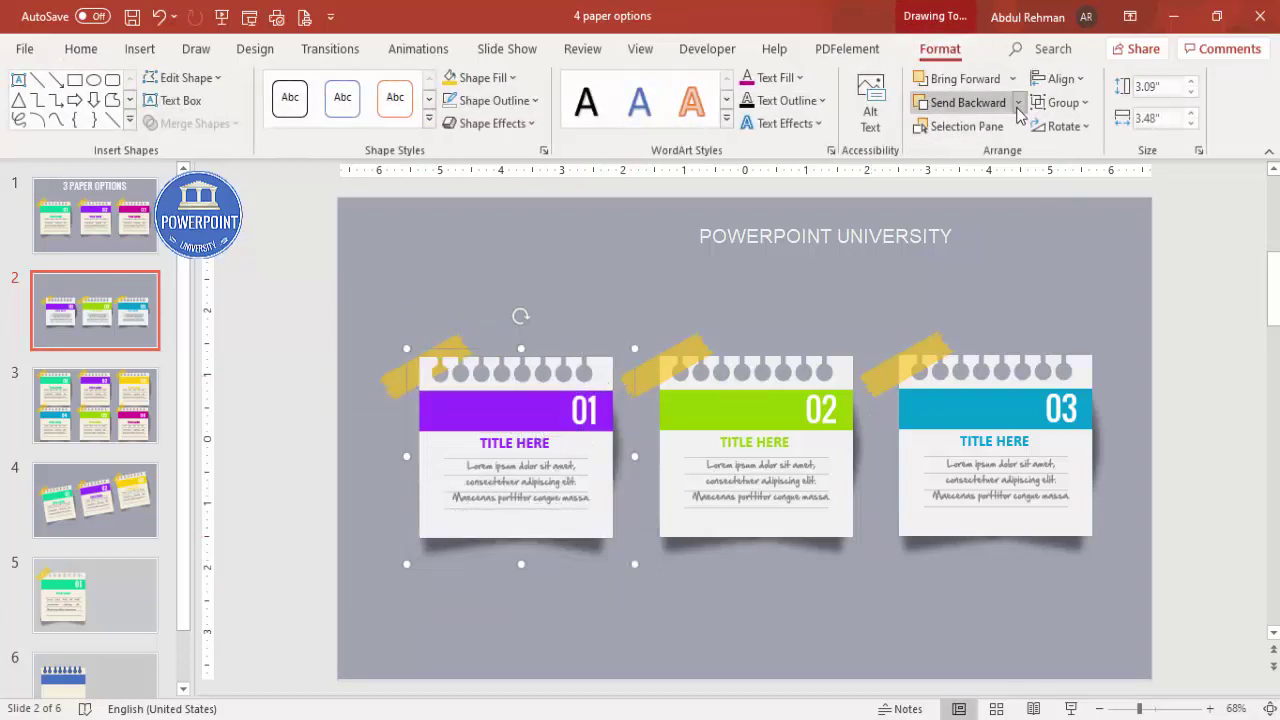
click(663, 291)
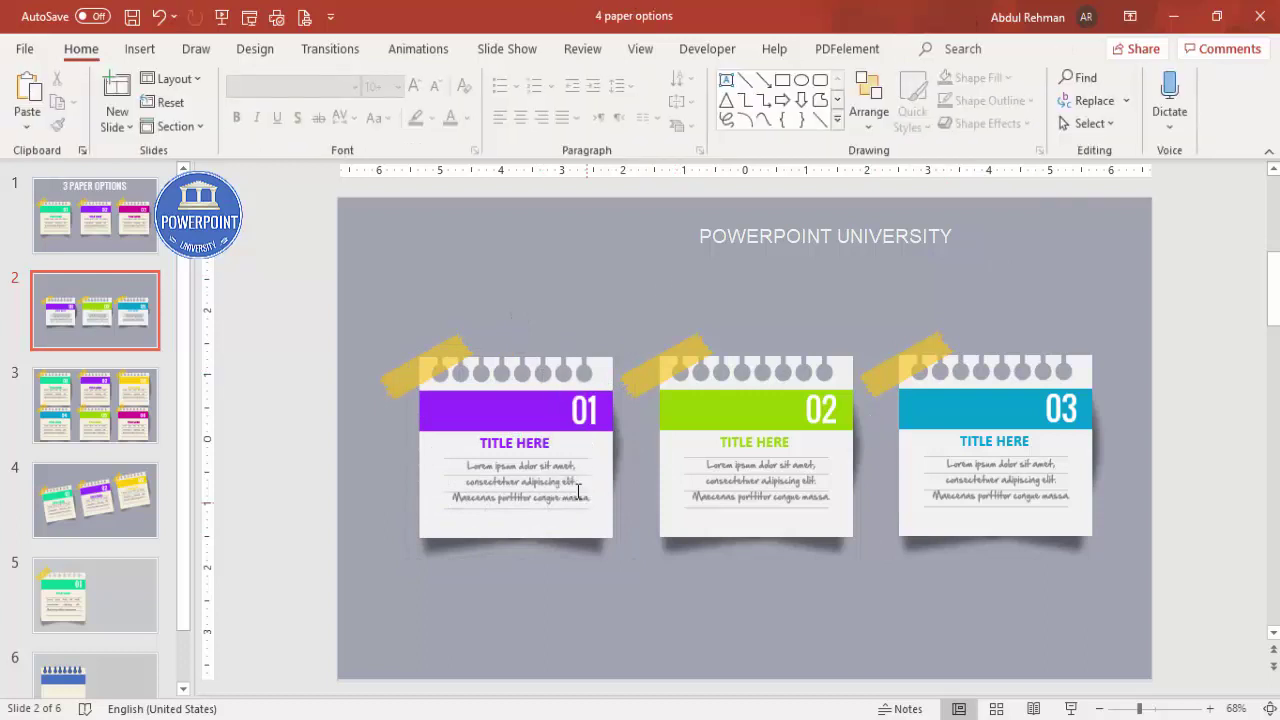
drag(541, 410, 603, 452)
key(ctrl+z)
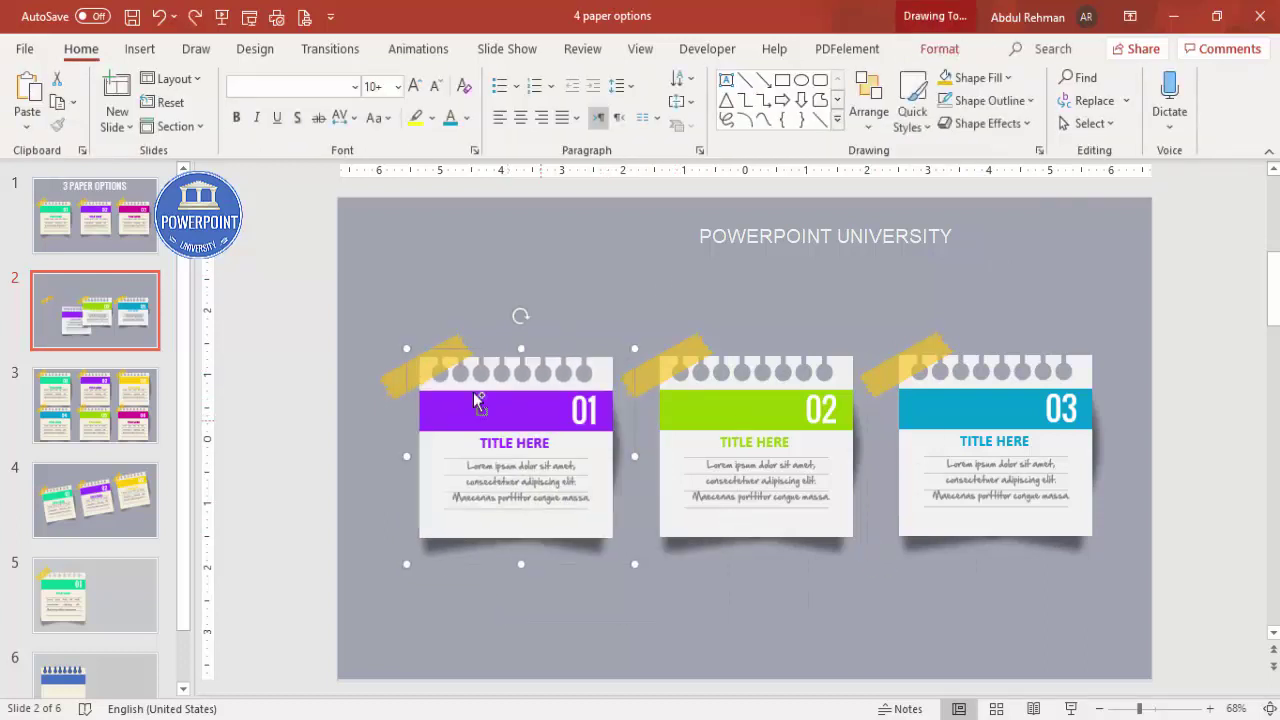
click(390, 376)
click(475, 285)
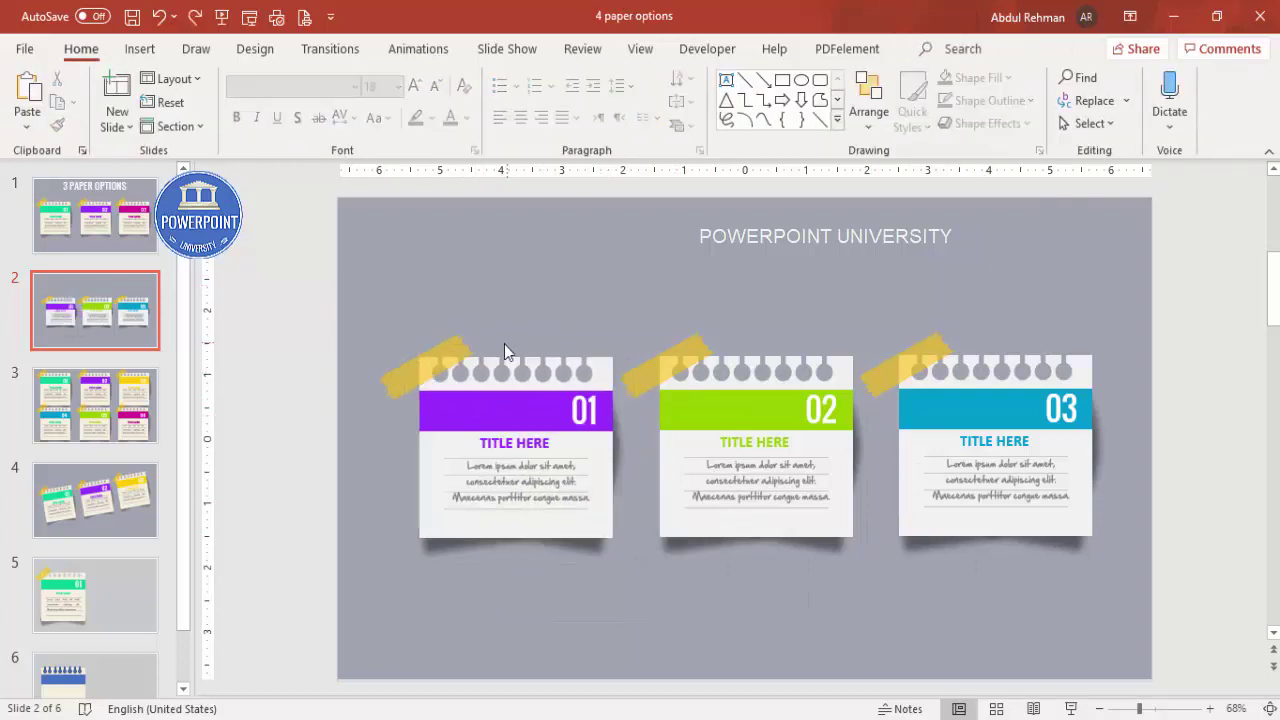
click(840, 374)
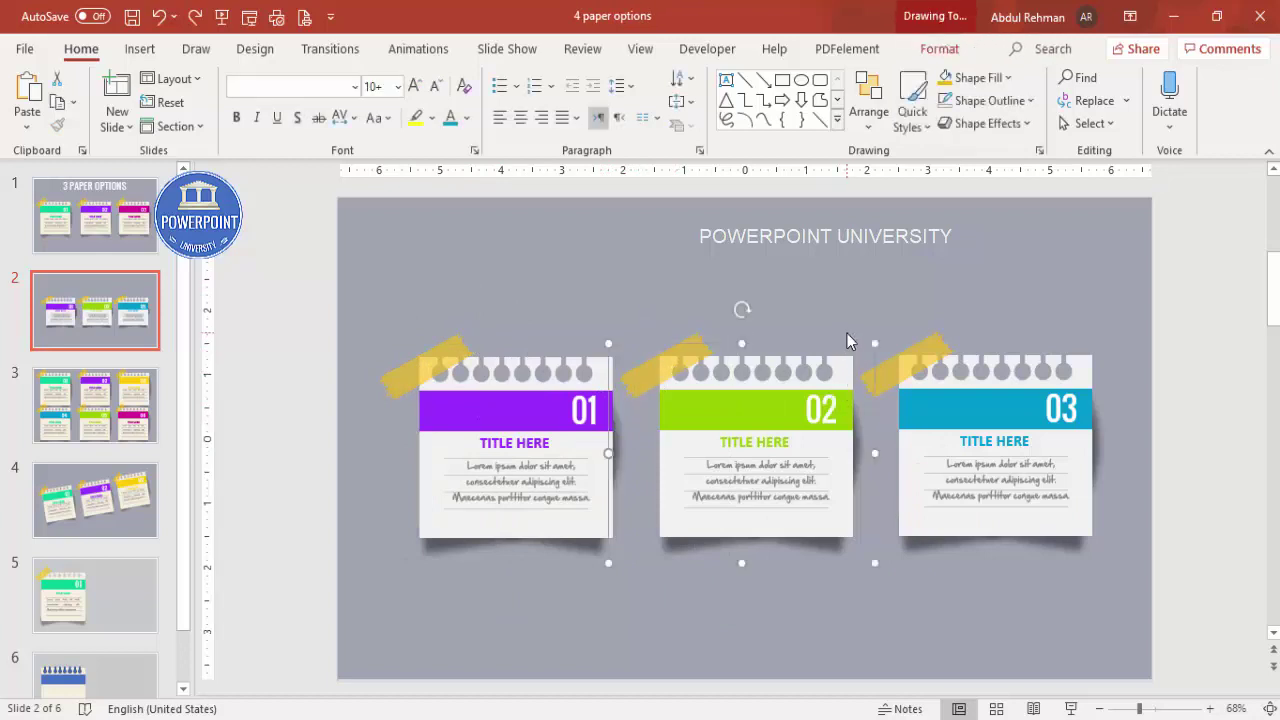
Select cards 02 and 03, then dismiss their options menu and clear the selection
right_click(838, 340)
click(808, 377)
click(808, 377)
shift+click(986, 374)
right_click(971, 404)
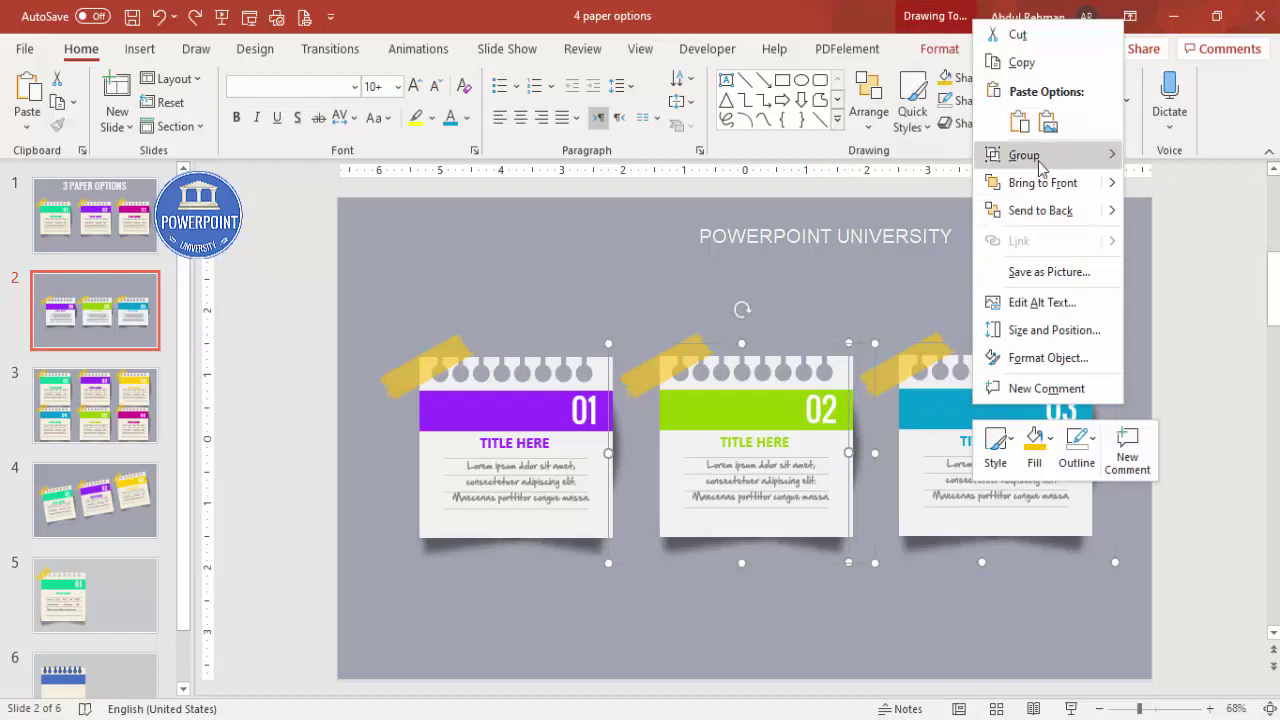
click(1100, 262)
click(630, 313)
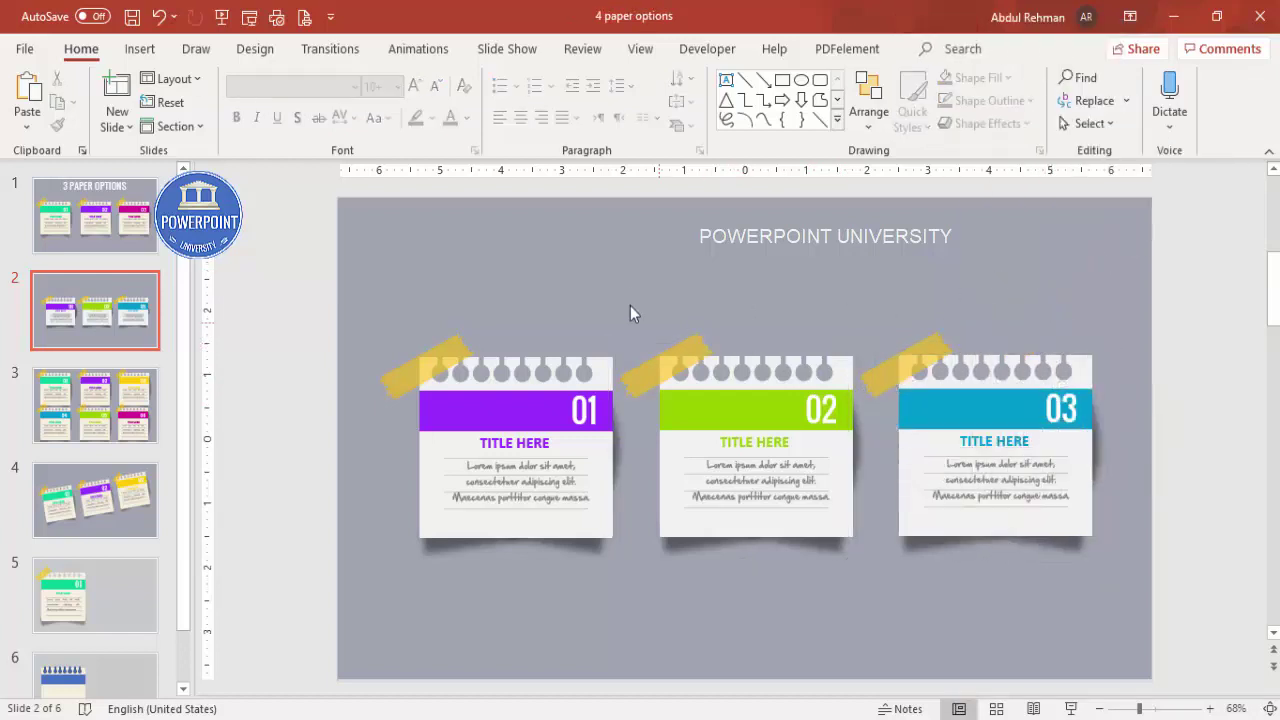
Group card 02's shapes and send the group to back behind its tape
drag(617, 277, 905, 657)
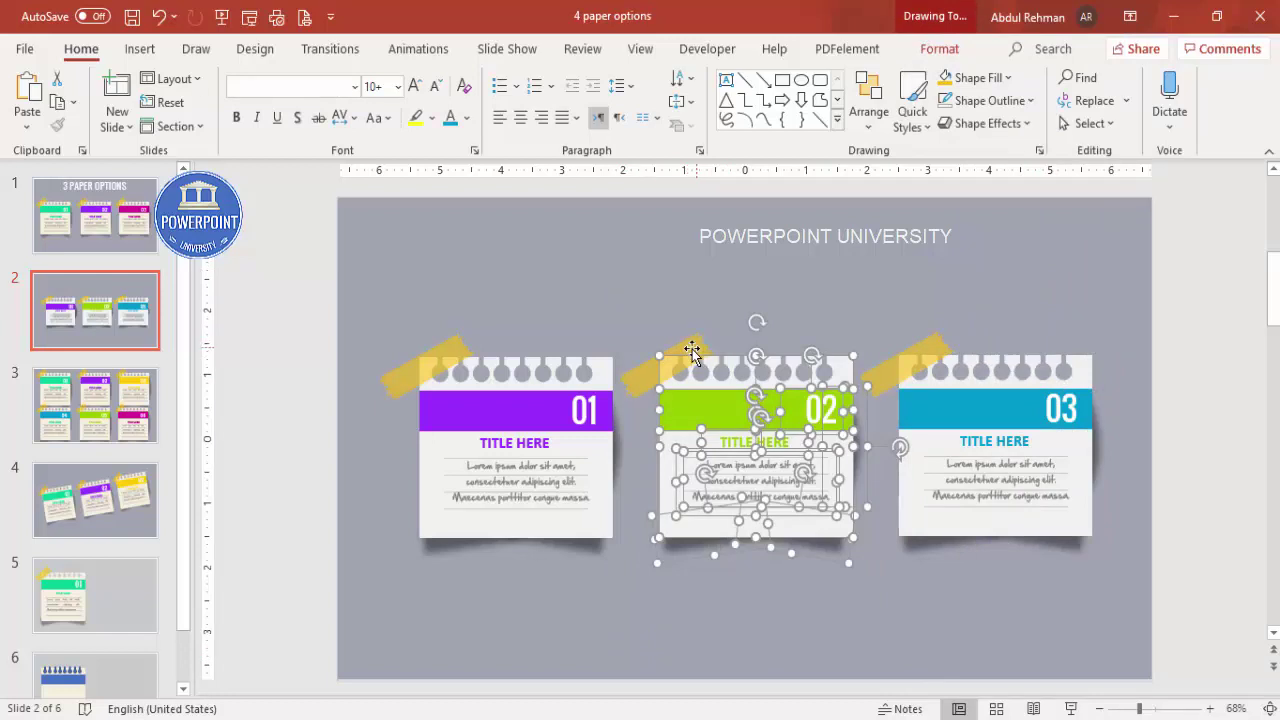
key(ctrl+g)
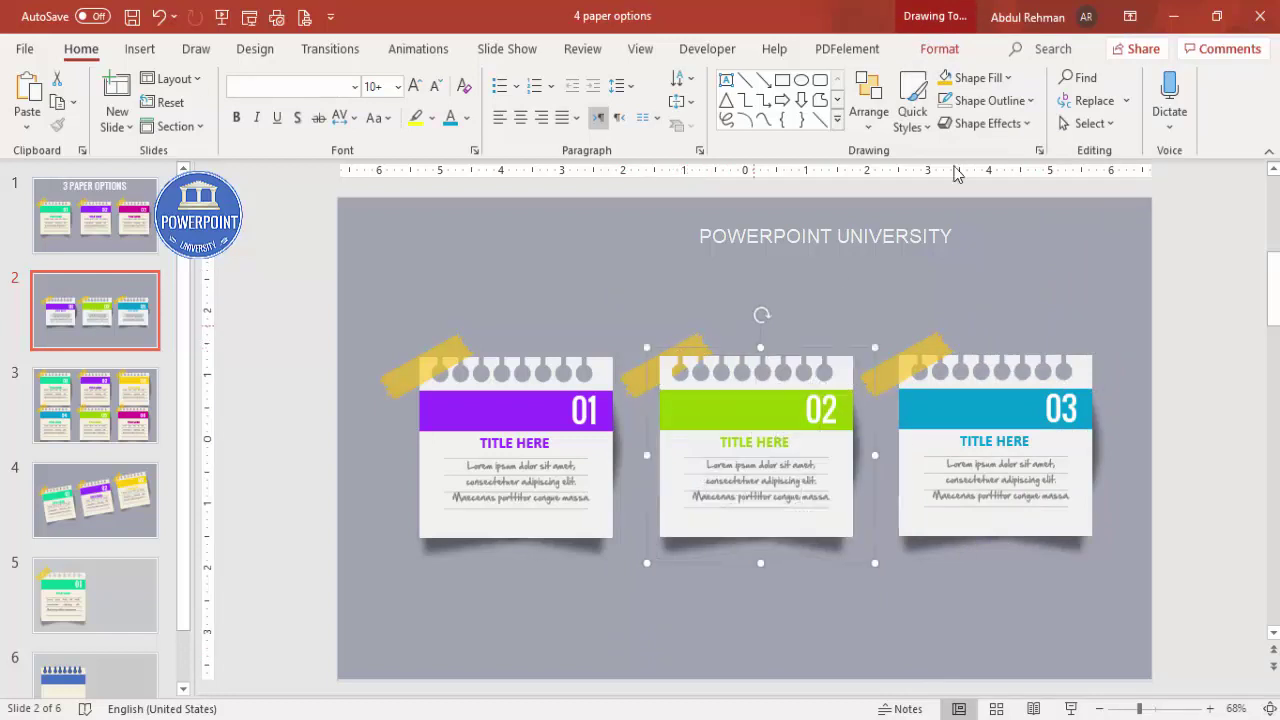
click(940, 48)
click(1020, 103)
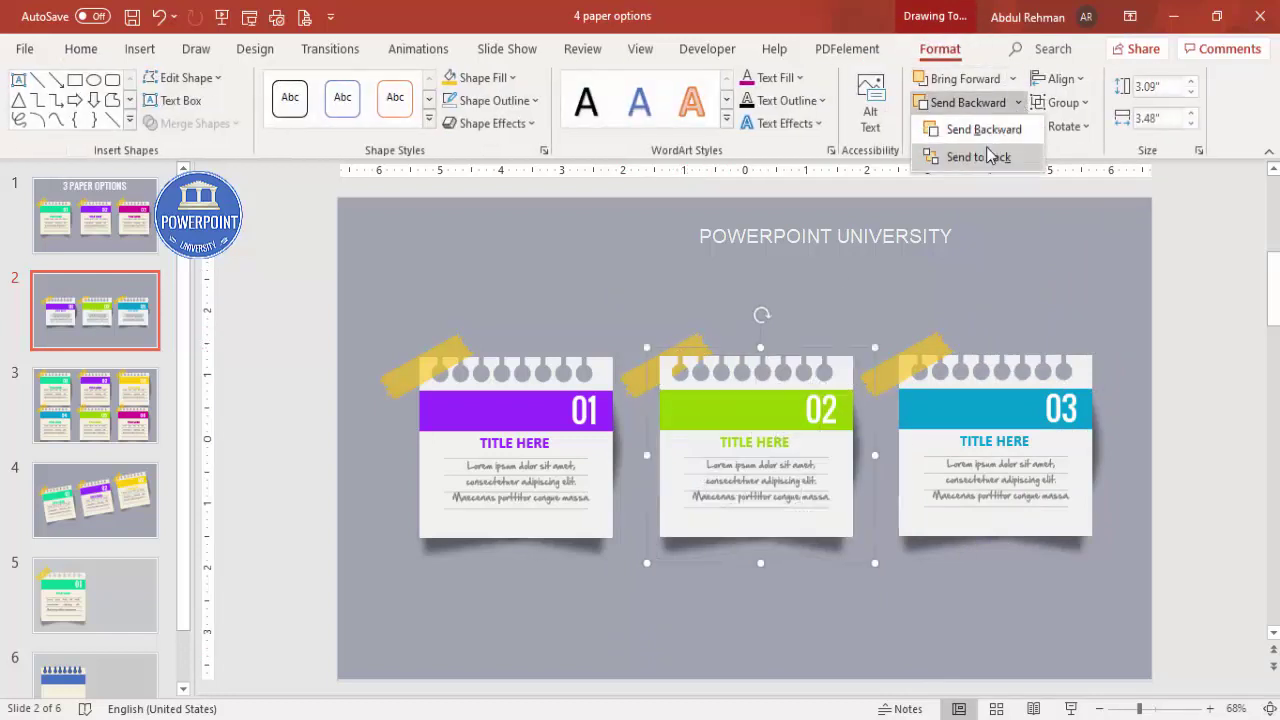
click(955, 155)
click(909, 256)
Group card 03's shapes and send the group to back behind its tape
drag(858, 253, 1204, 672)
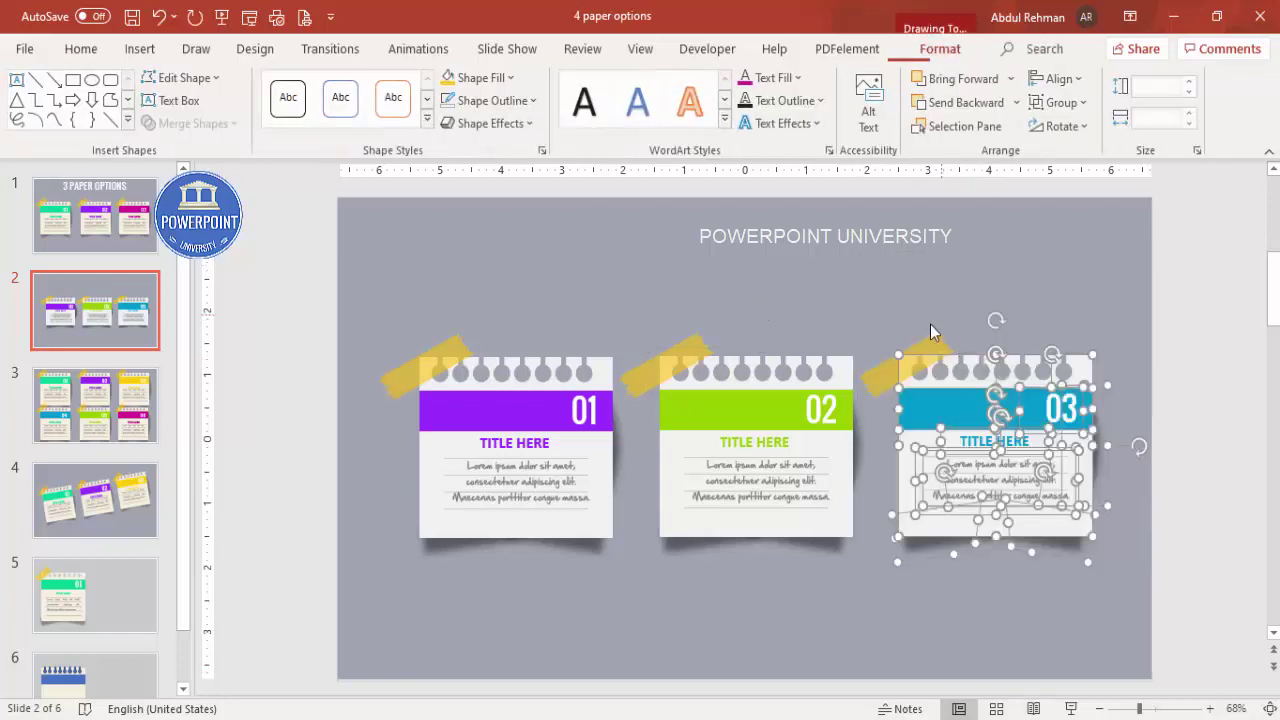
key(ctrl+g)
click(1020, 108)
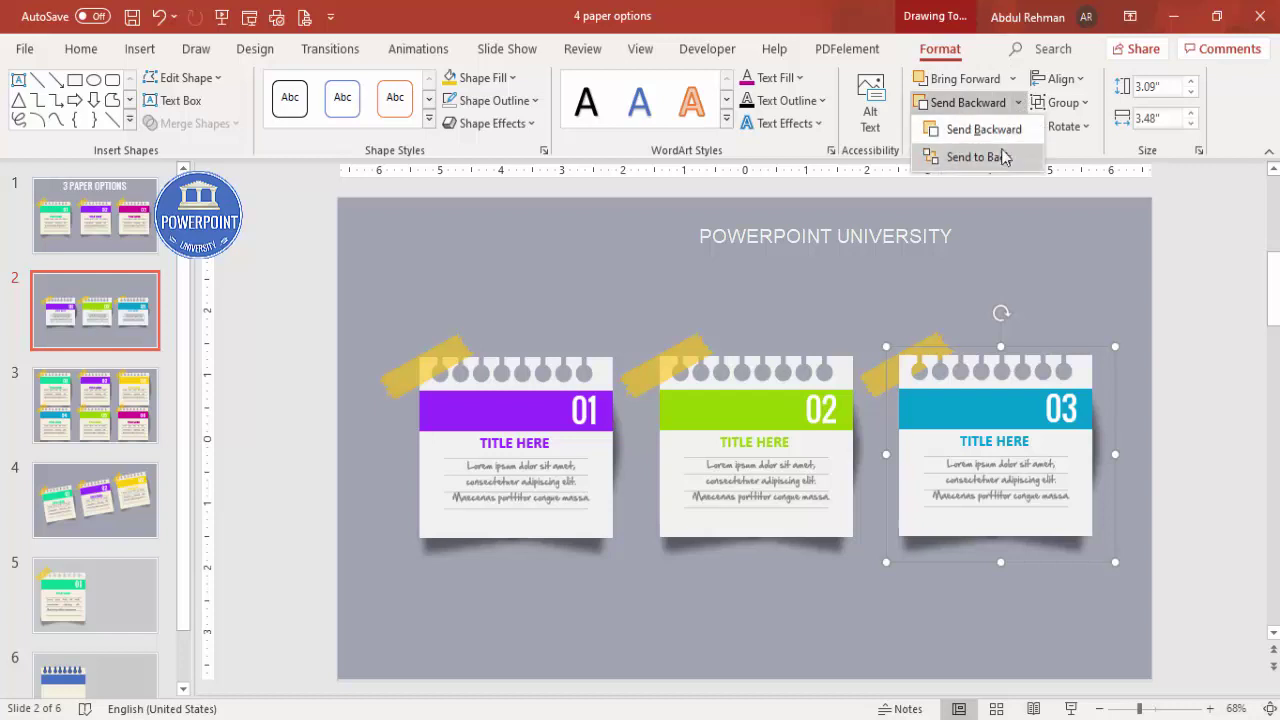
click(957, 155)
click(816, 274)
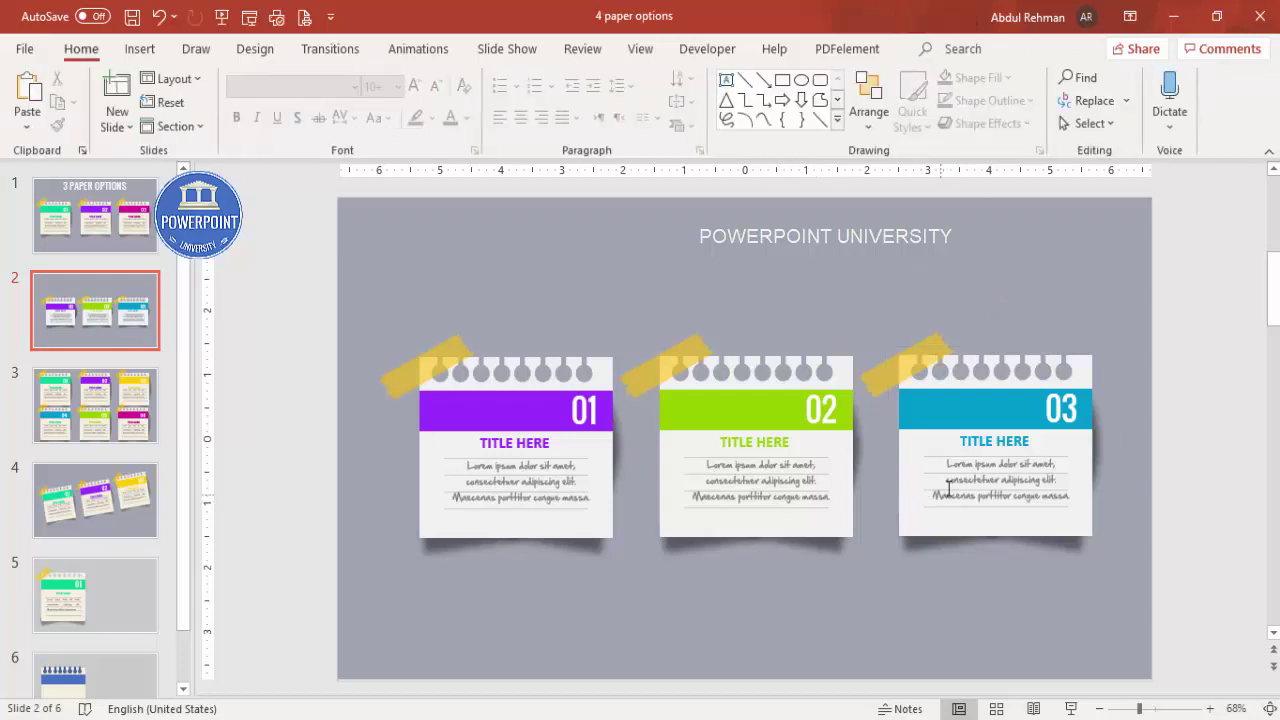
Open the Animation Pane and give card 01 a Fly In entrance from the top
click(430, 54)
click(910, 84)
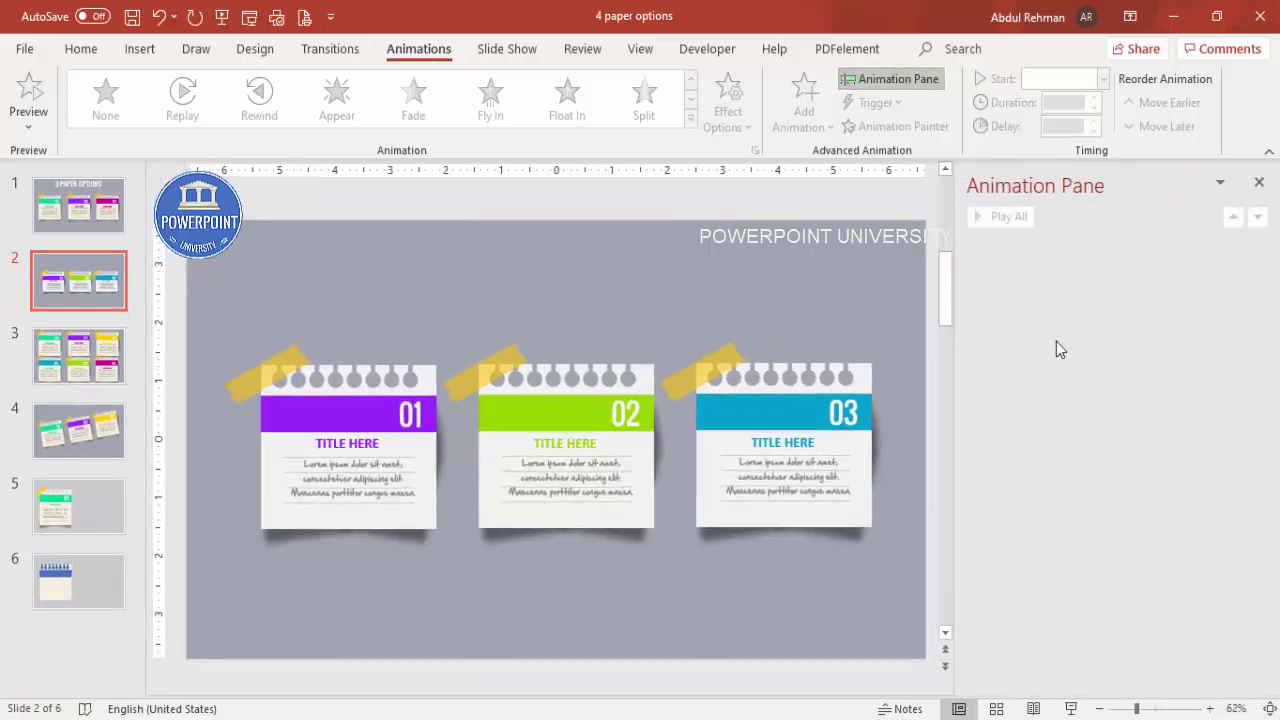
click(365, 388)
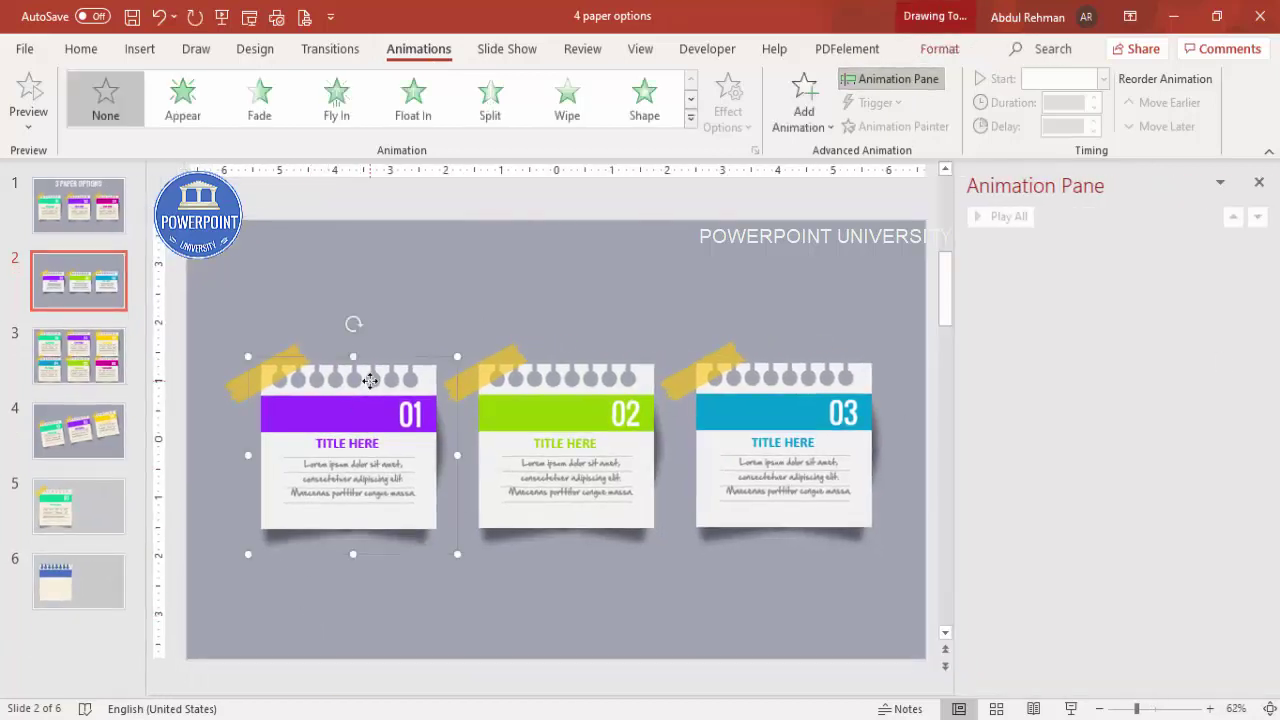
click(338, 118)
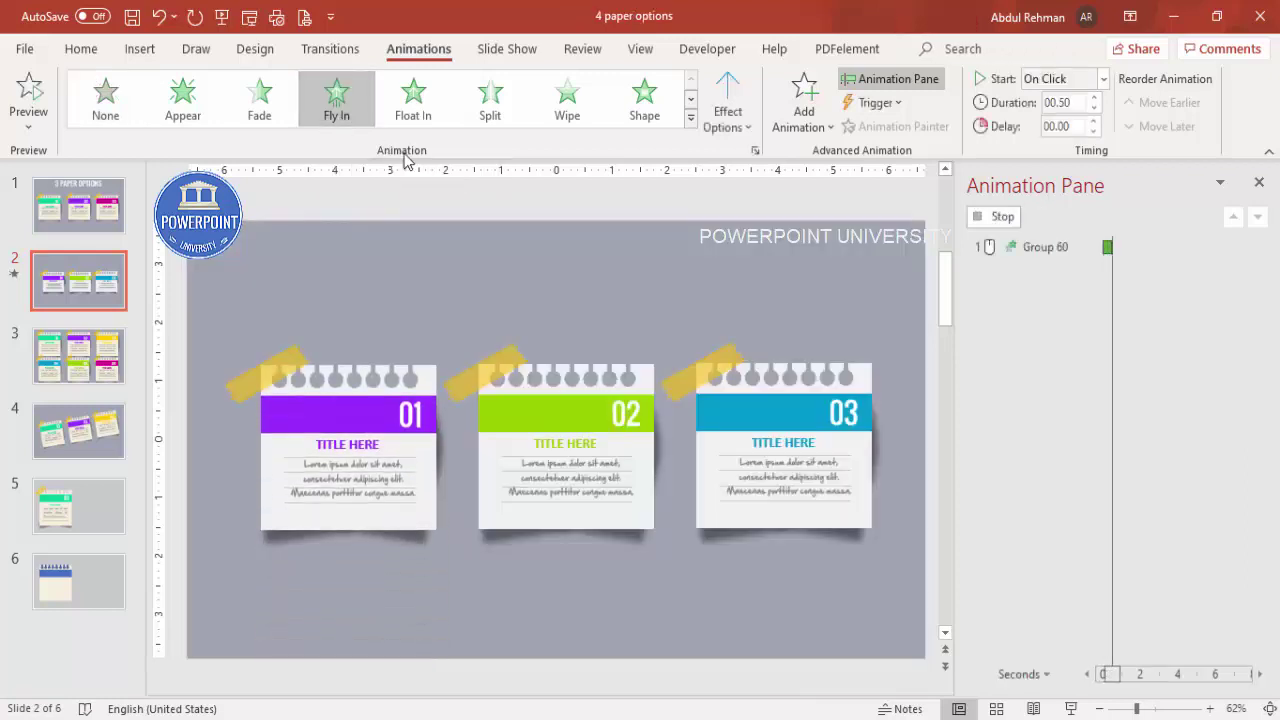
click(726, 117)
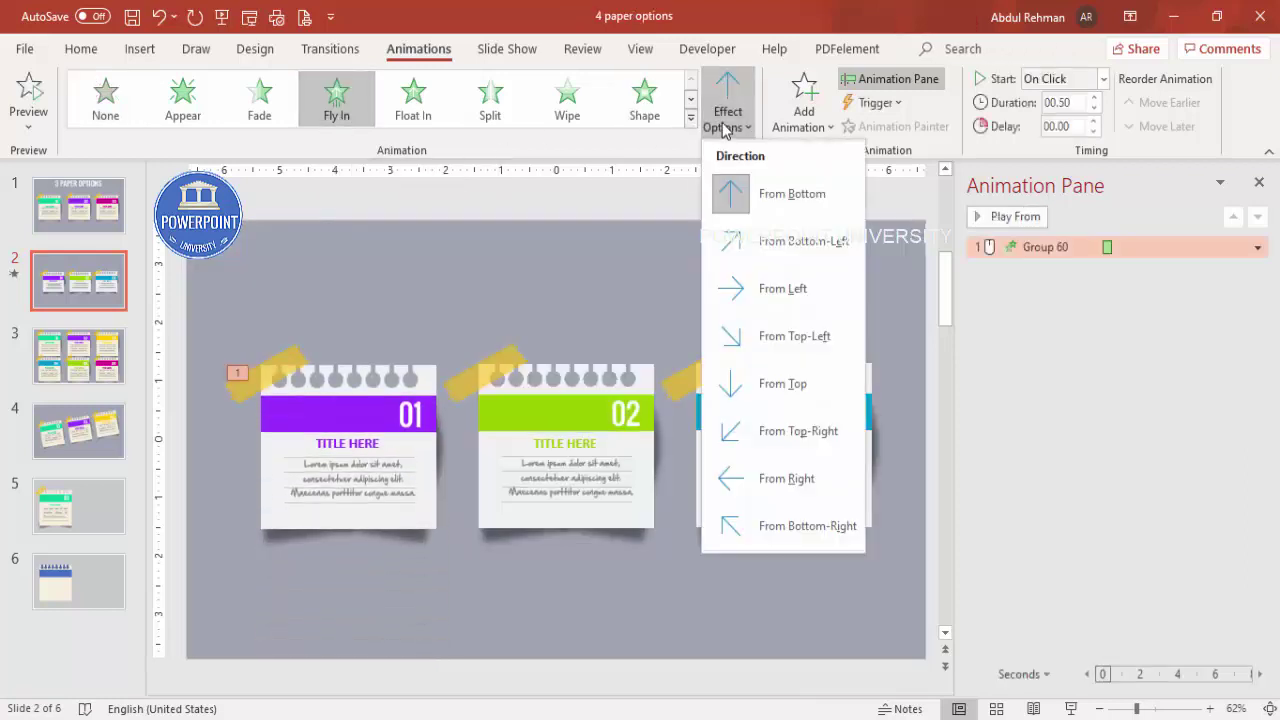
click(812, 386)
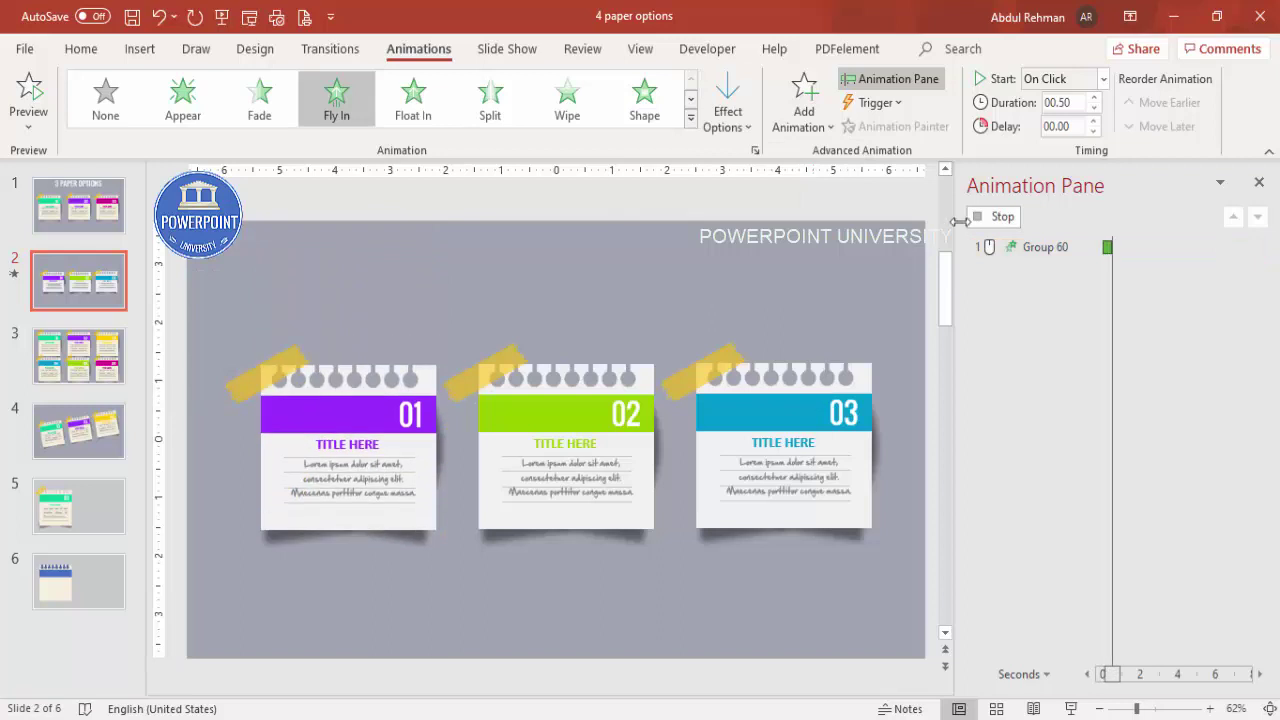
Set a 0.24 sec bounce end in card 01's Fly In effect settings
double_click(1024, 246)
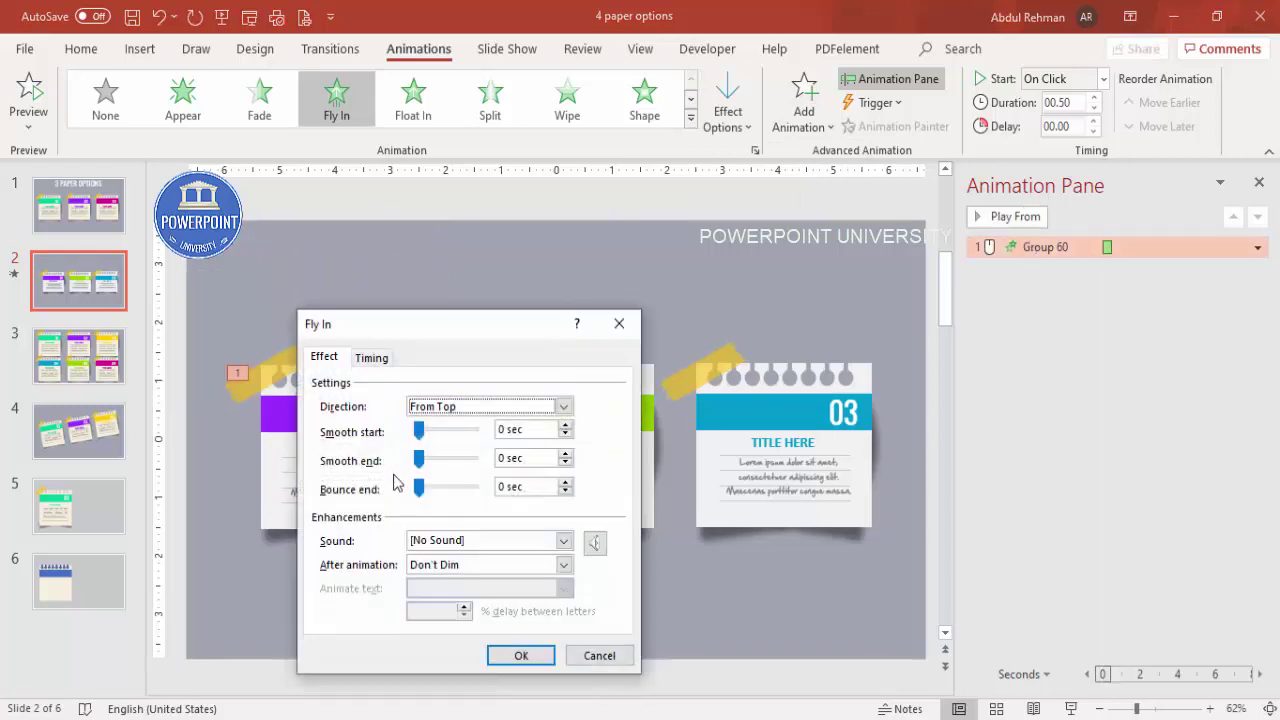
drag(418, 489, 435, 489)
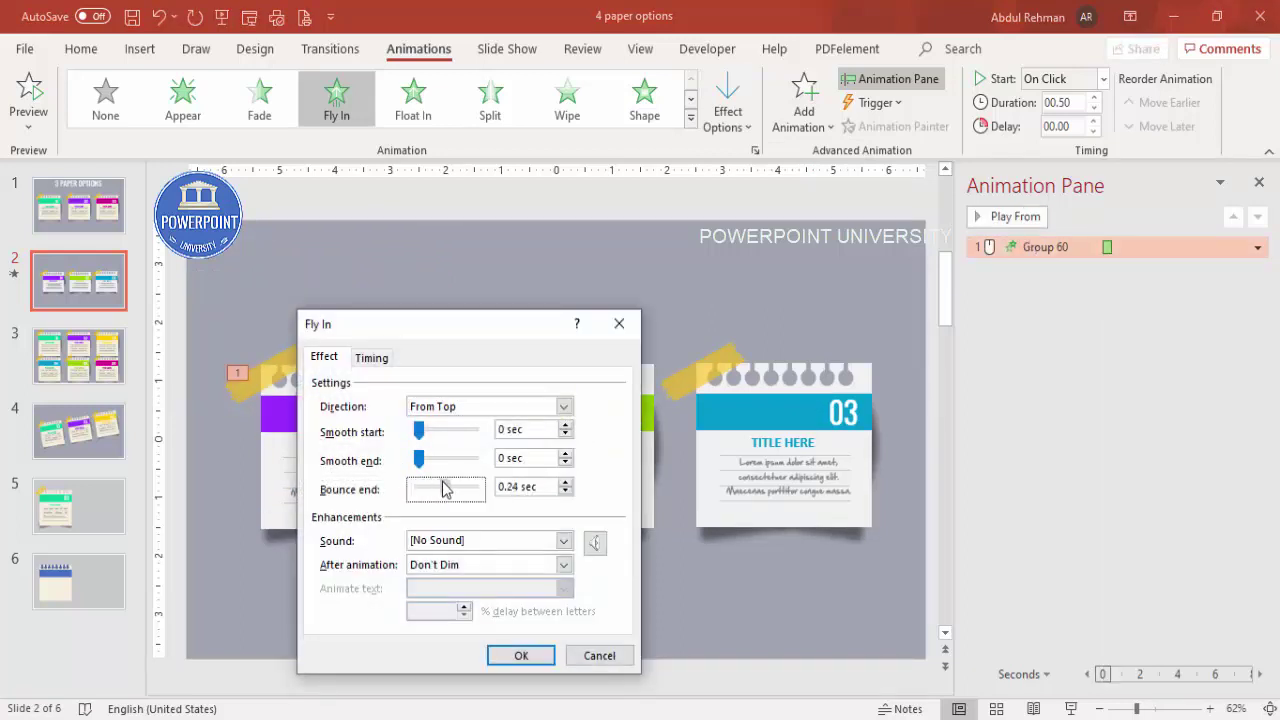
click(521, 655)
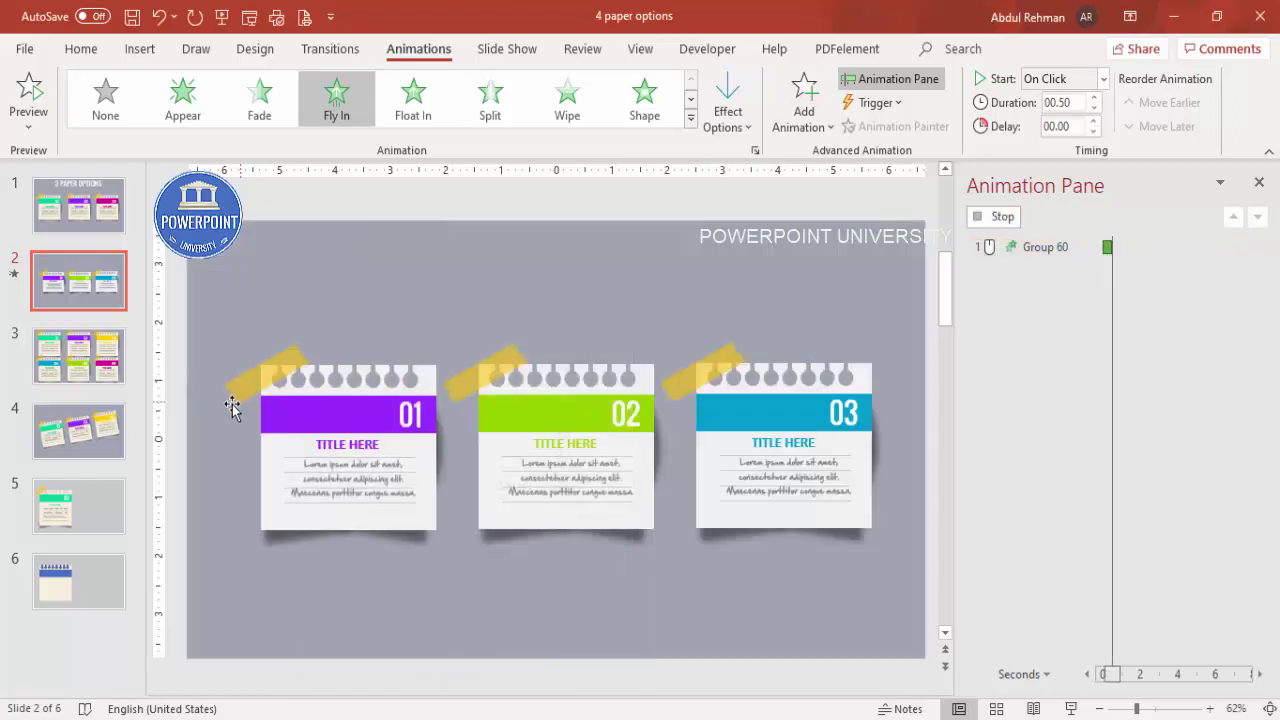
click(243, 384)
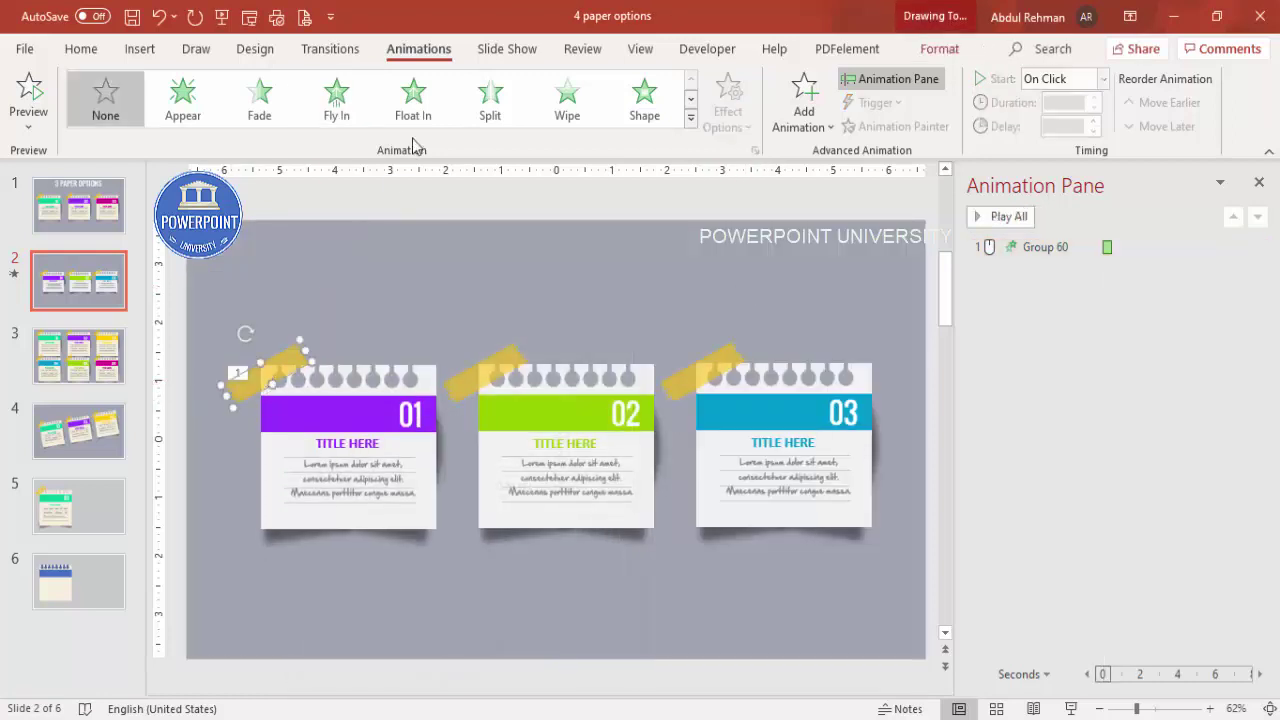
Give card 01's tape a Wipe From Left entrance starting After Previous
click(567, 105)
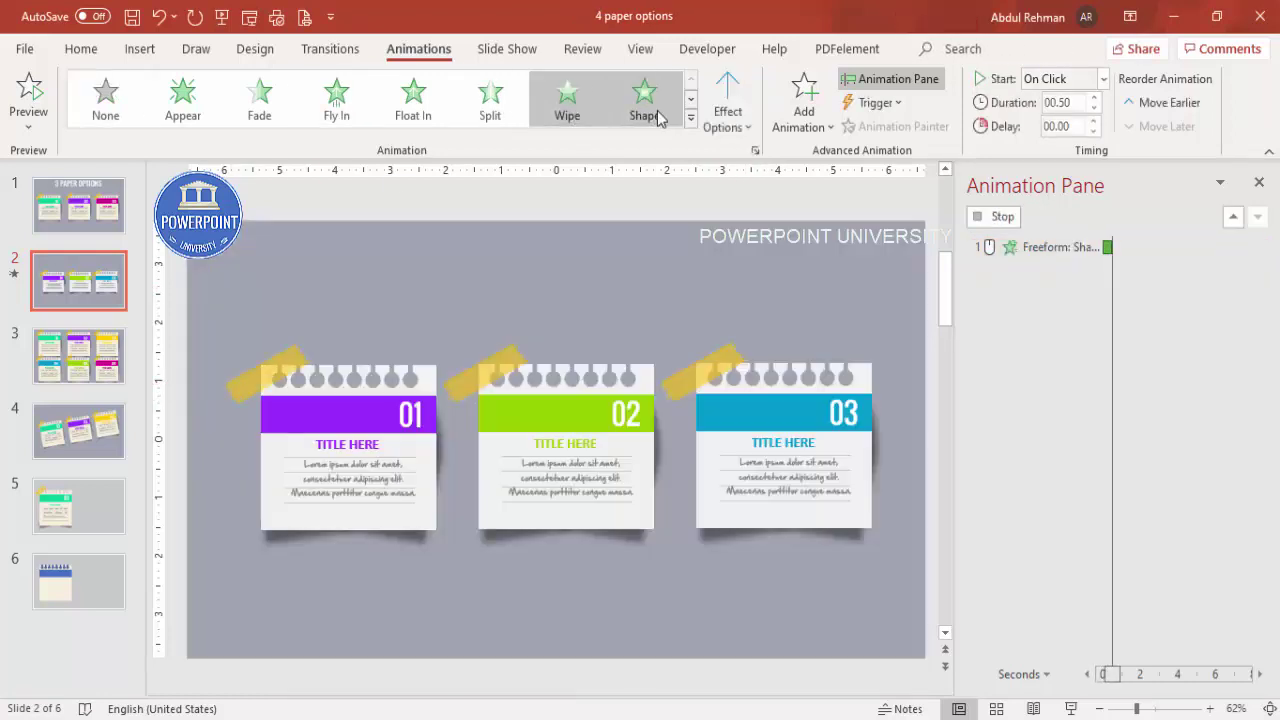
click(727, 112)
click(790, 241)
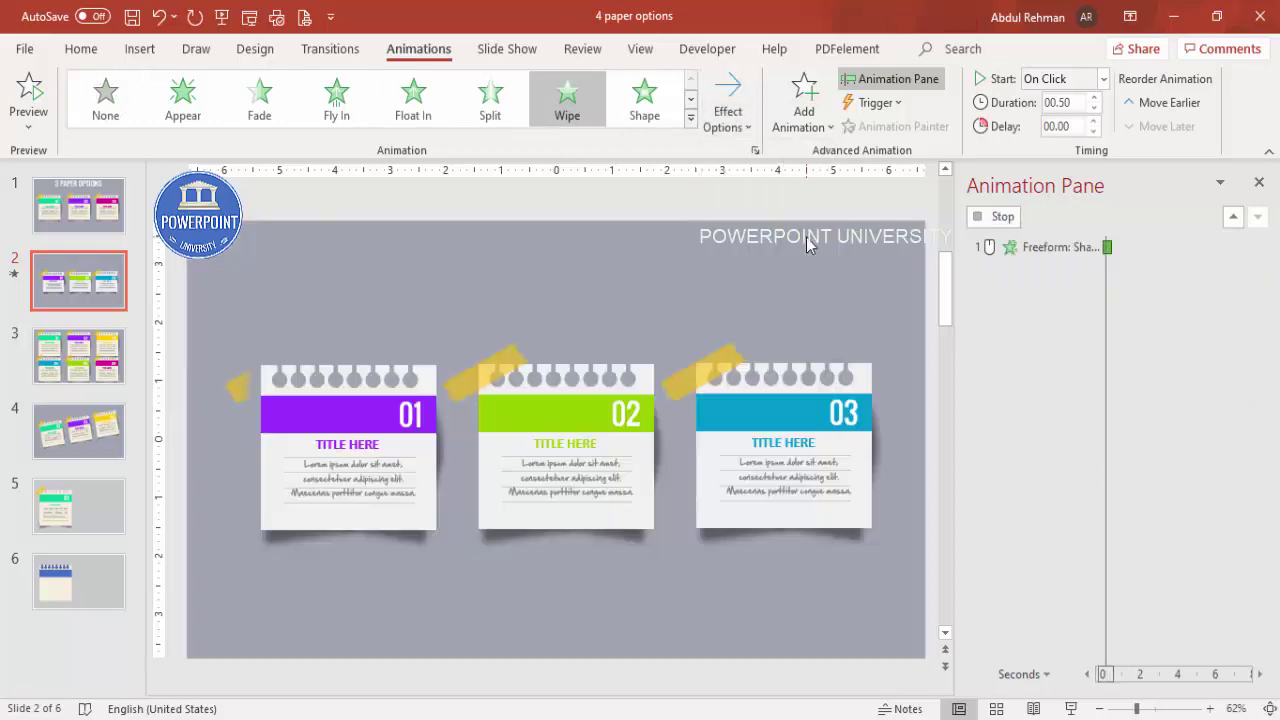
click(1103, 79)
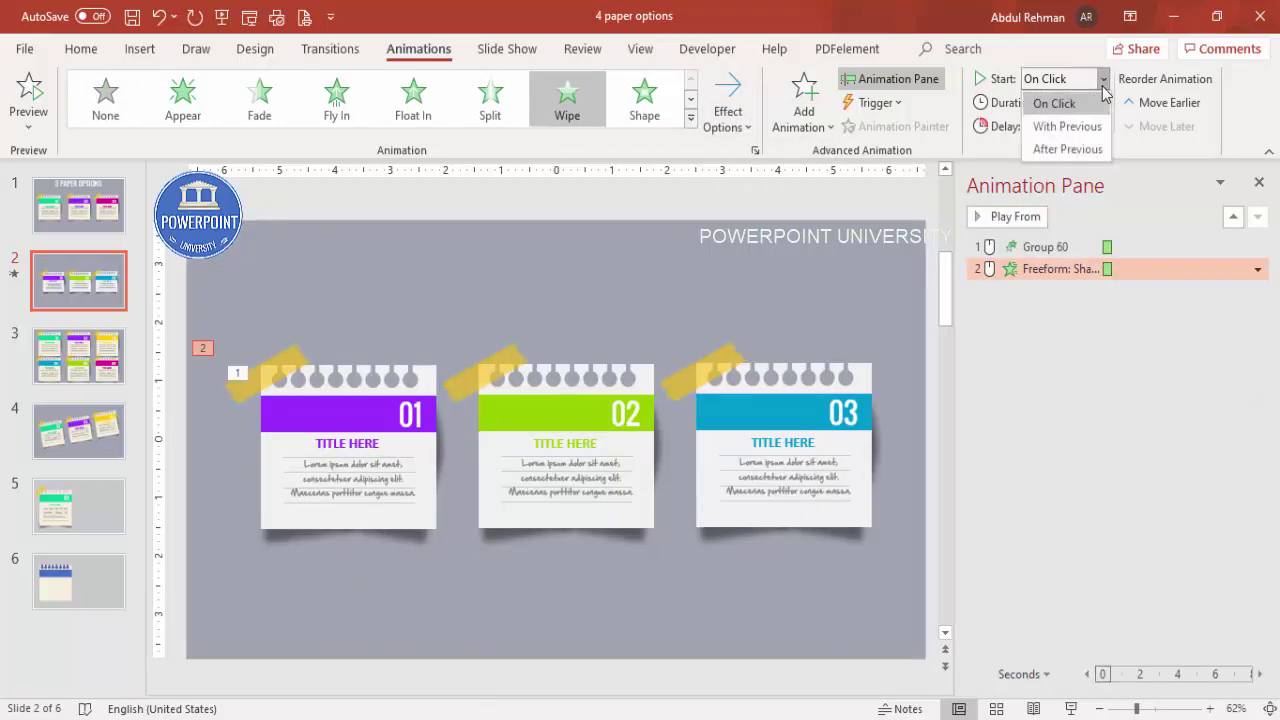
click(1067, 148)
click(796, 270)
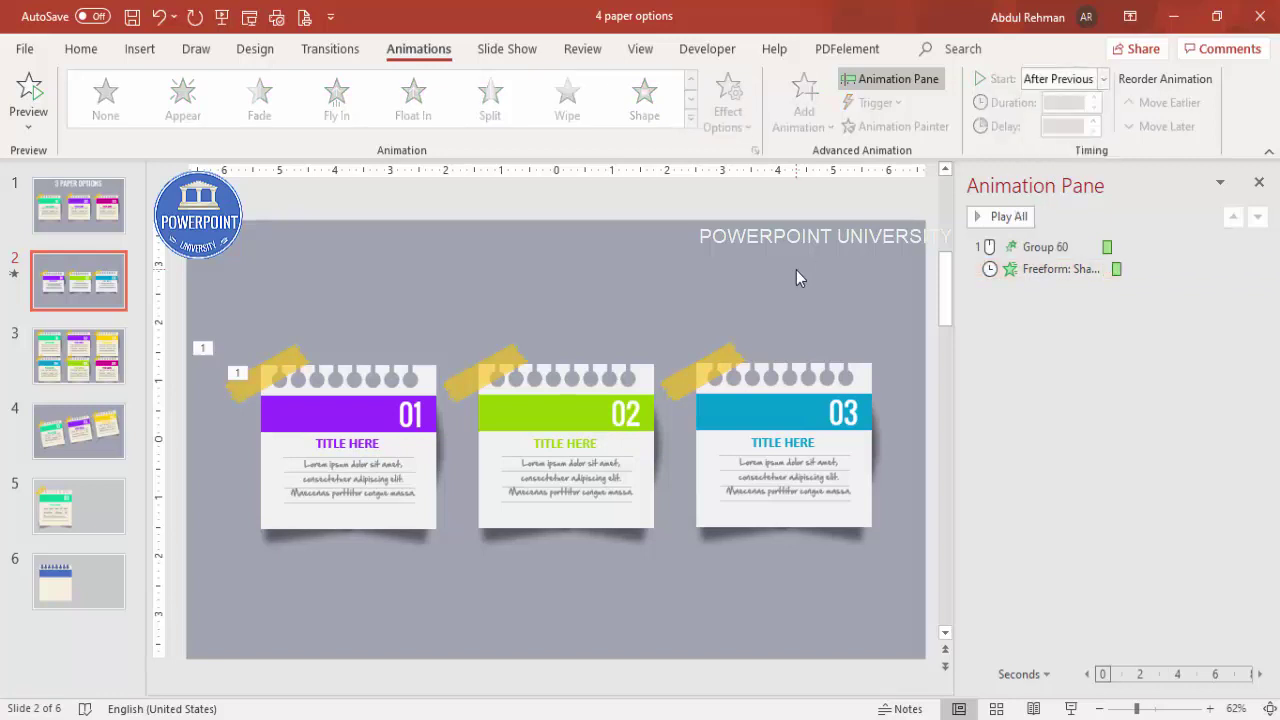
Copy card 01's fly-in to card 02 and its tape wipe to card 02's tape with Animation Painter
click(362, 403)
click(622, 463)
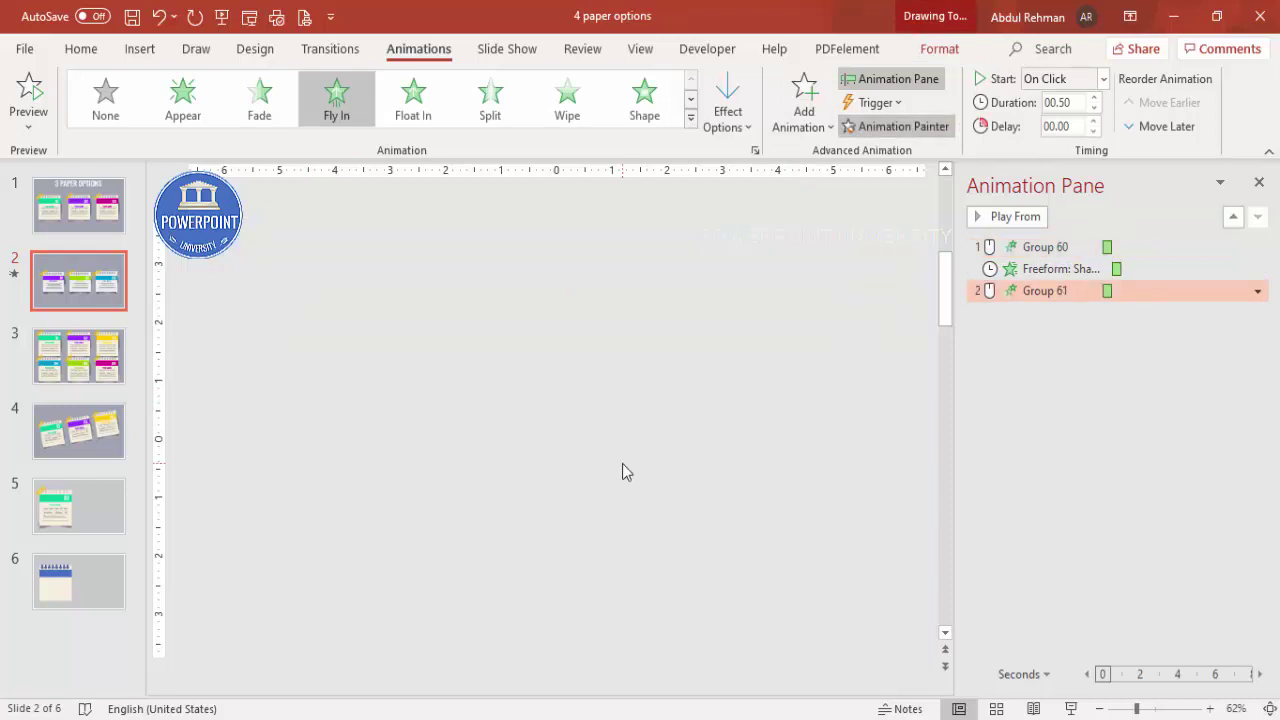
click(283, 370)
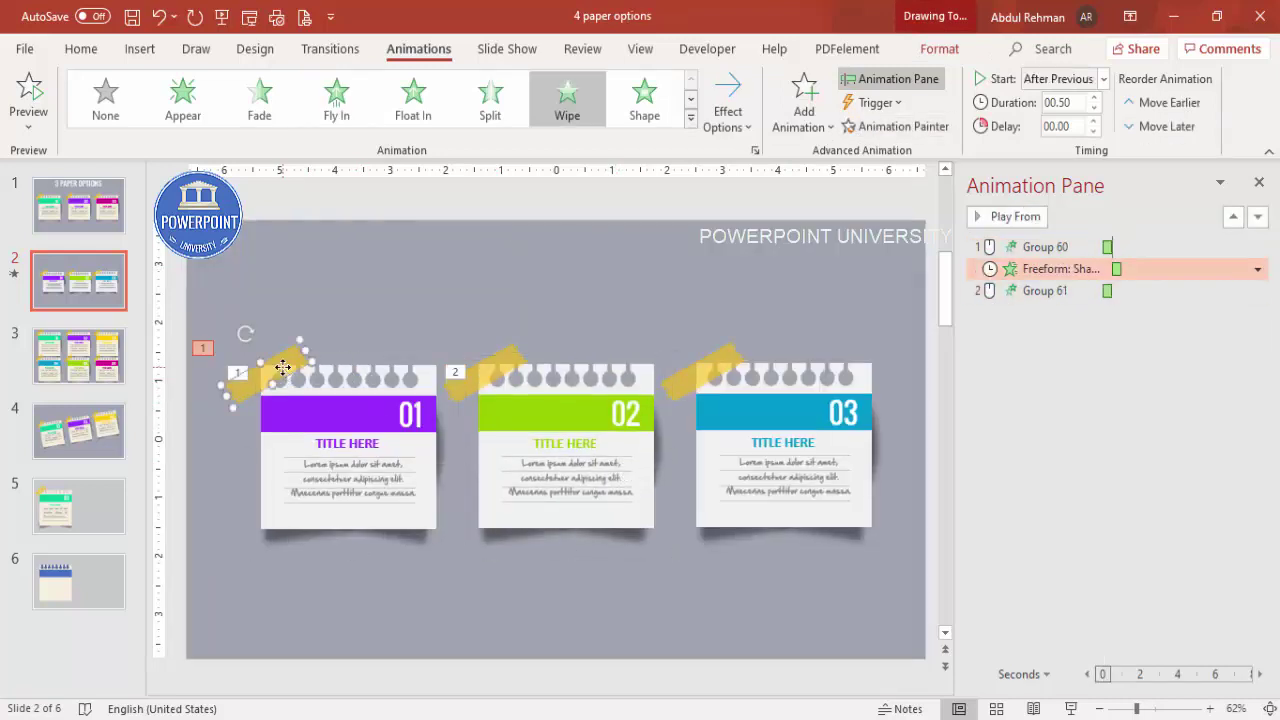
click(893, 126)
click(507, 362)
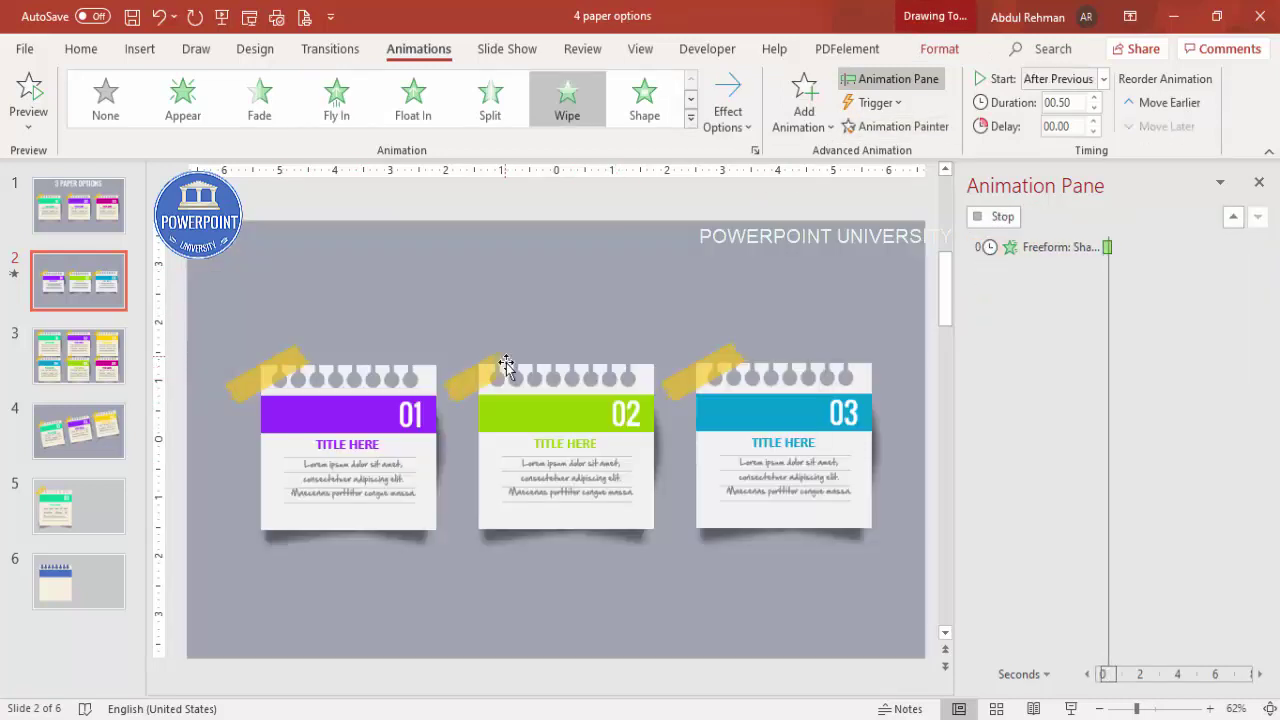
Copy the fly-in to card 03 and the wipe to card 03's tape, then play the slideshow
click(600, 378)
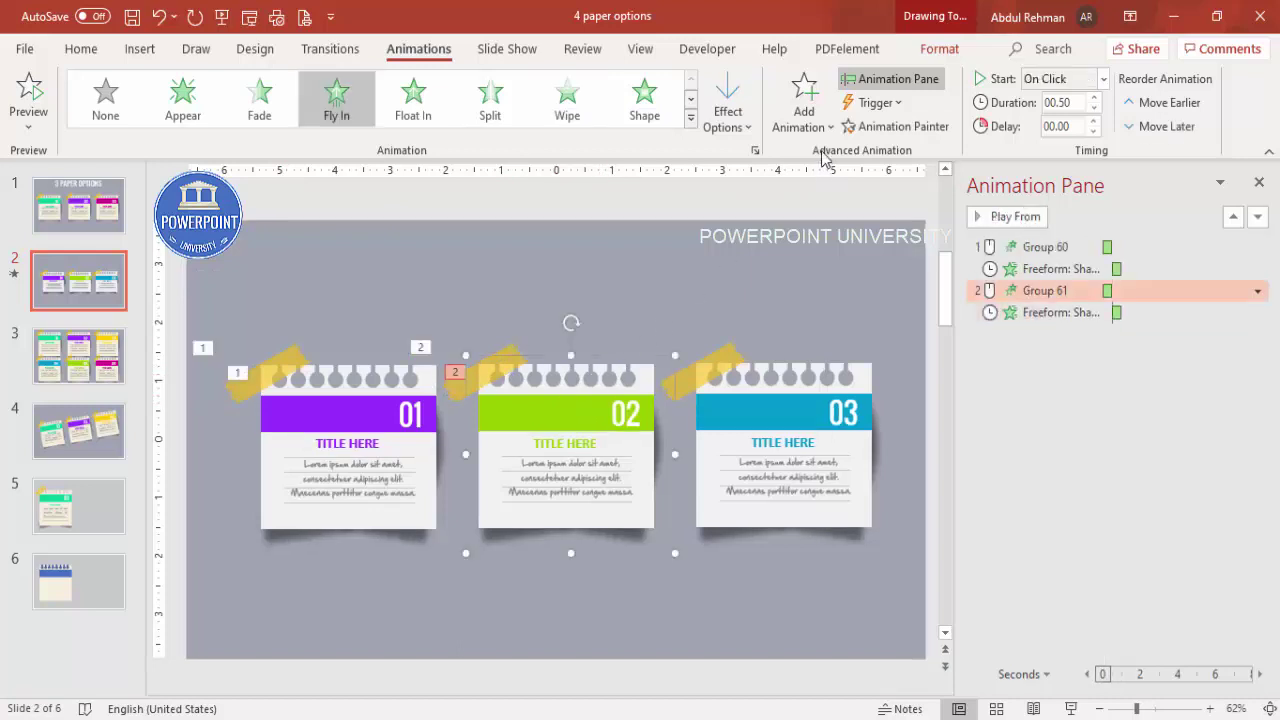
click(893, 126)
click(790, 400)
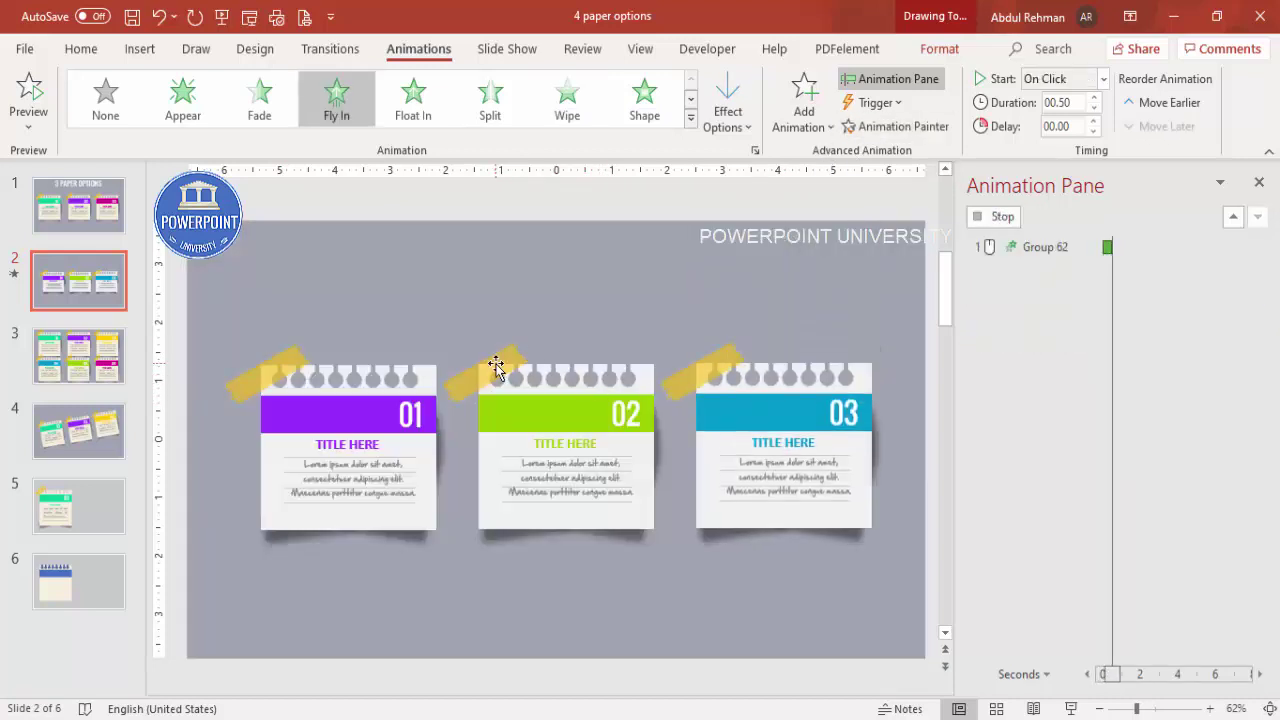
click(504, 363)
click(716, 368)
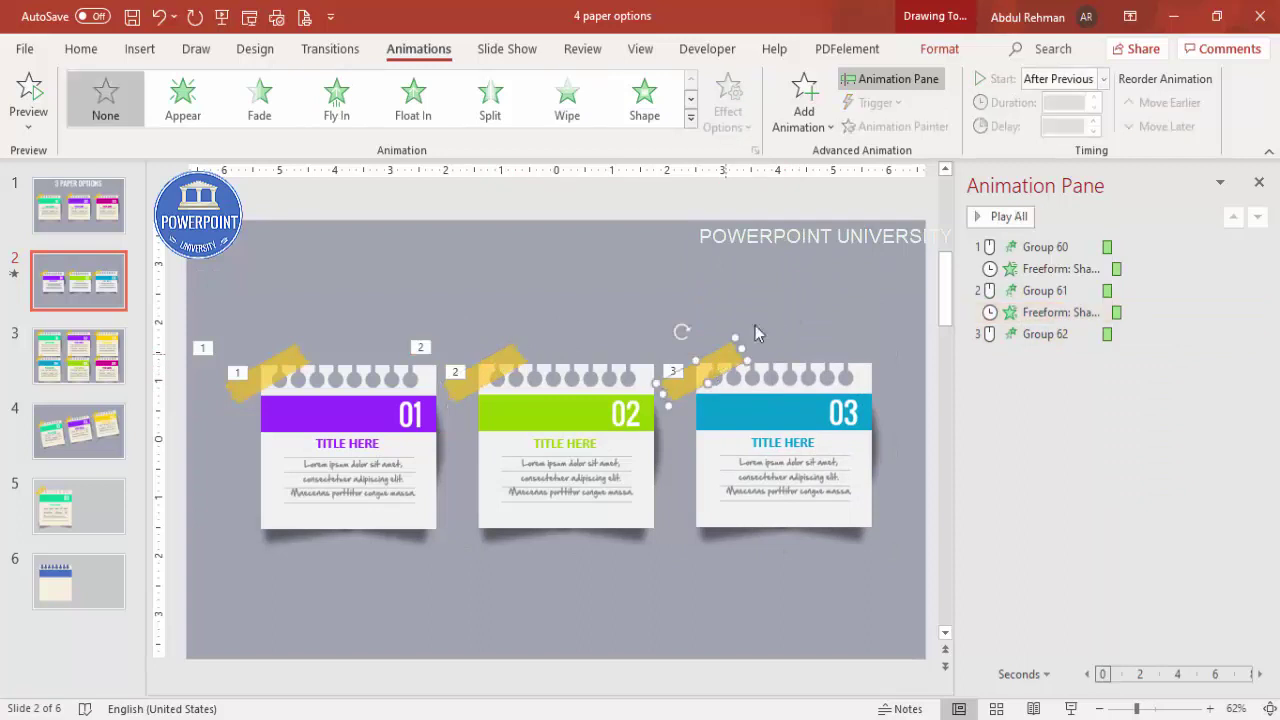
click(509, 360)
click(893, 126)
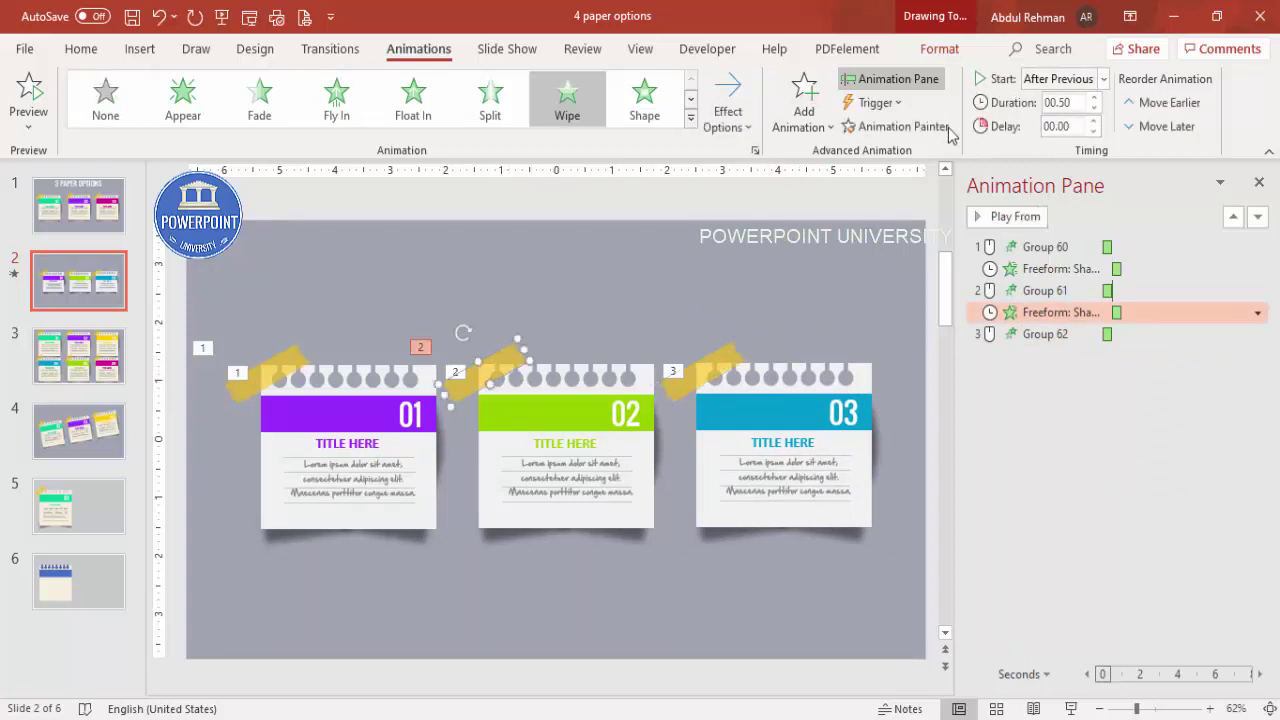
click(725, 368)
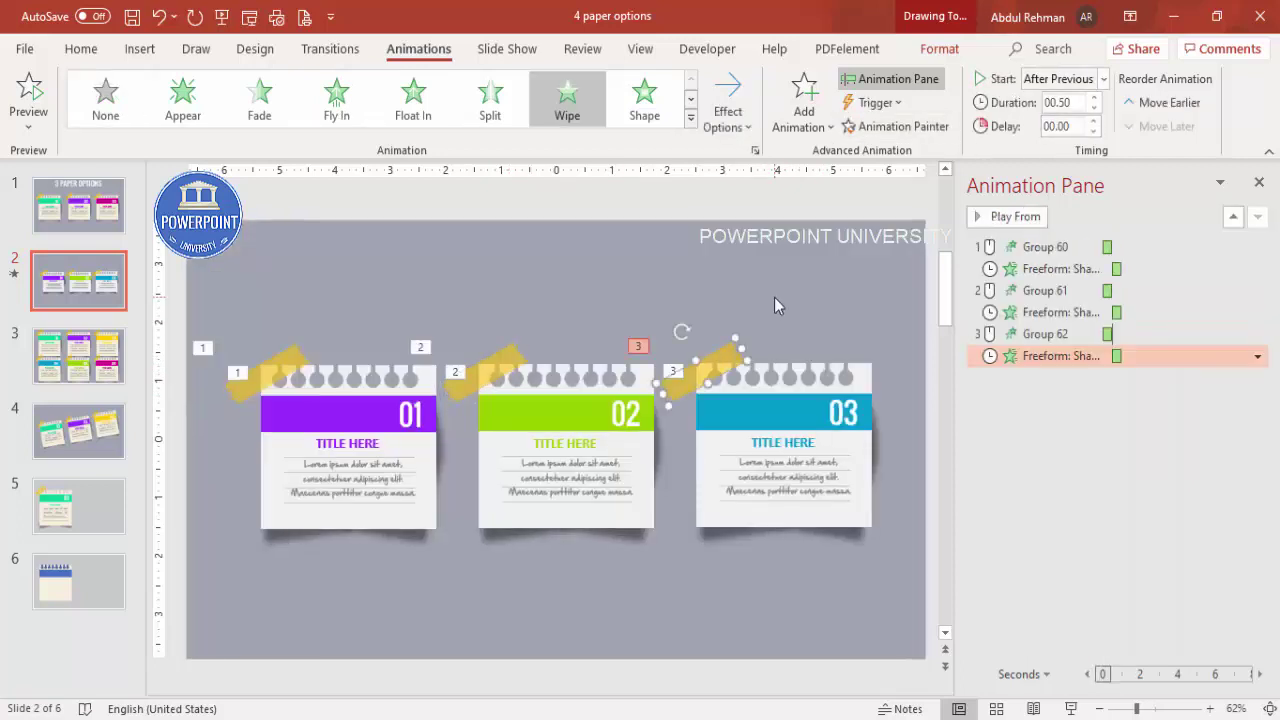
click(1068, 708)
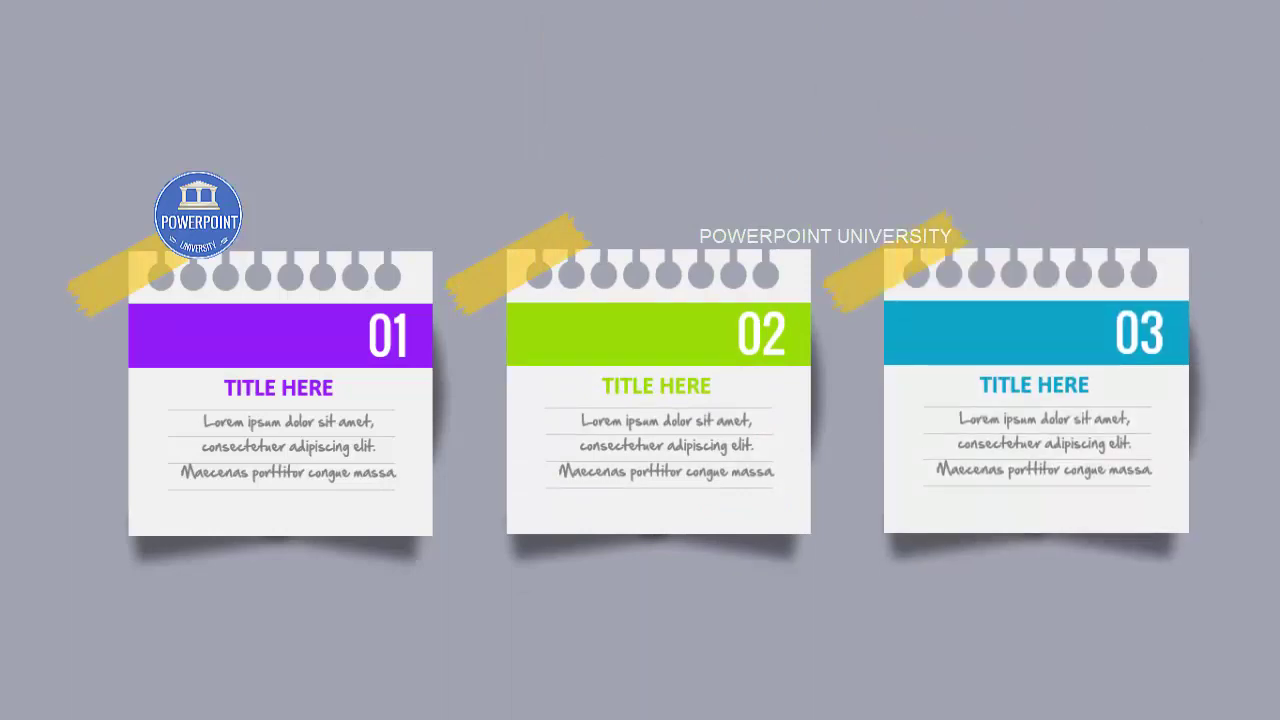
Exit the slideshow with Esc, back to editing slide 2
key(Escape)
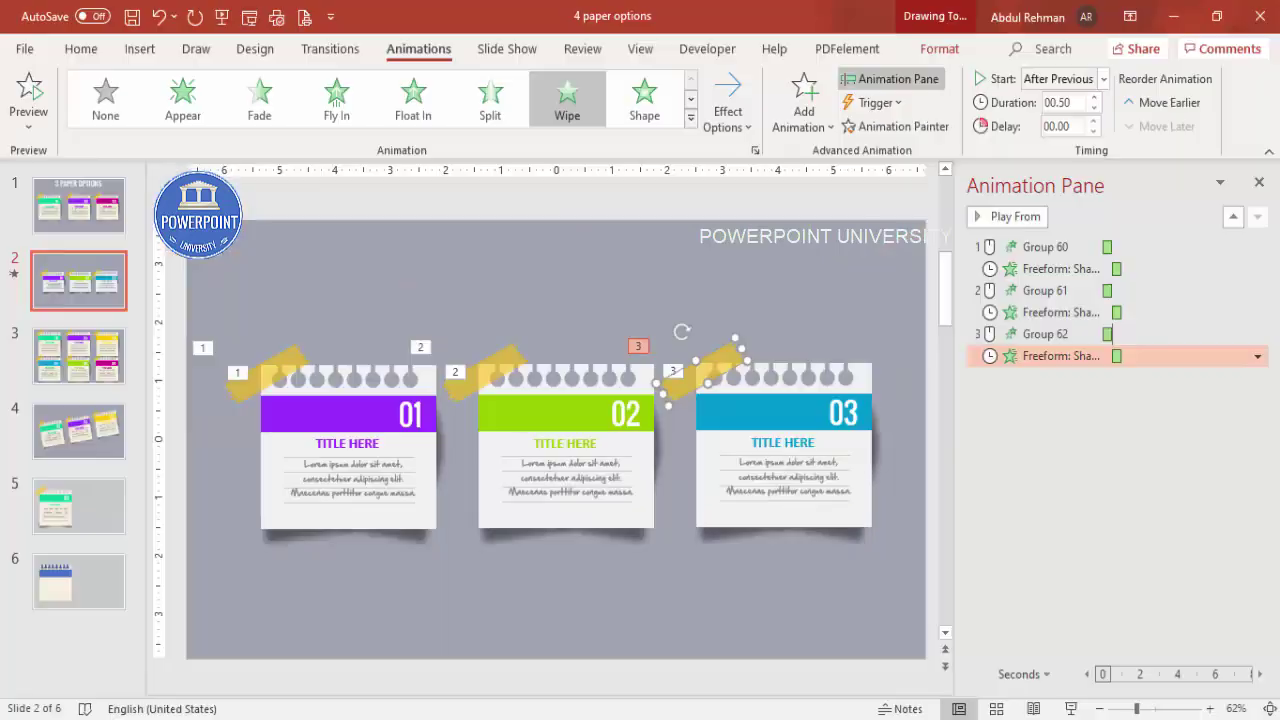